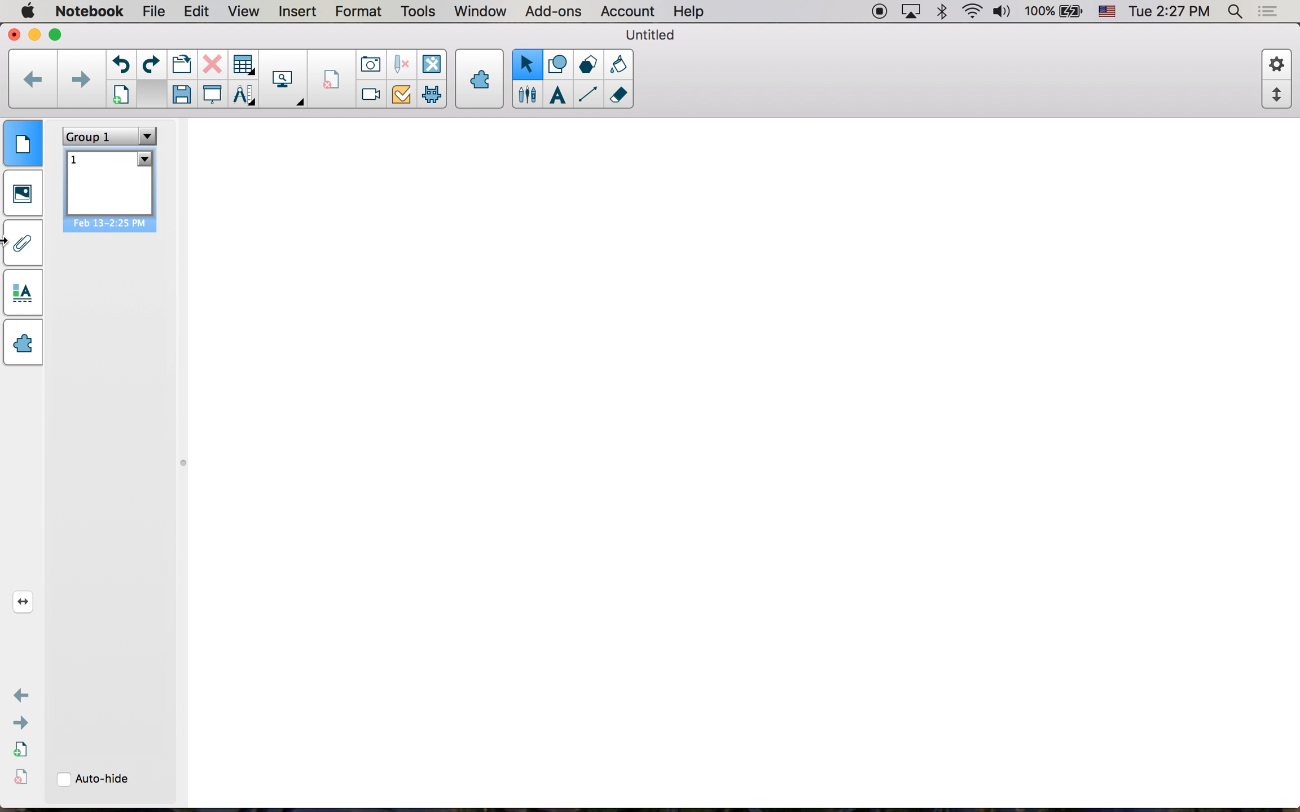
- Open the Gallery, collapse My Content, check the Administration and Evaluation folder, and display the Gallery Essentials contents
click(16, 191)
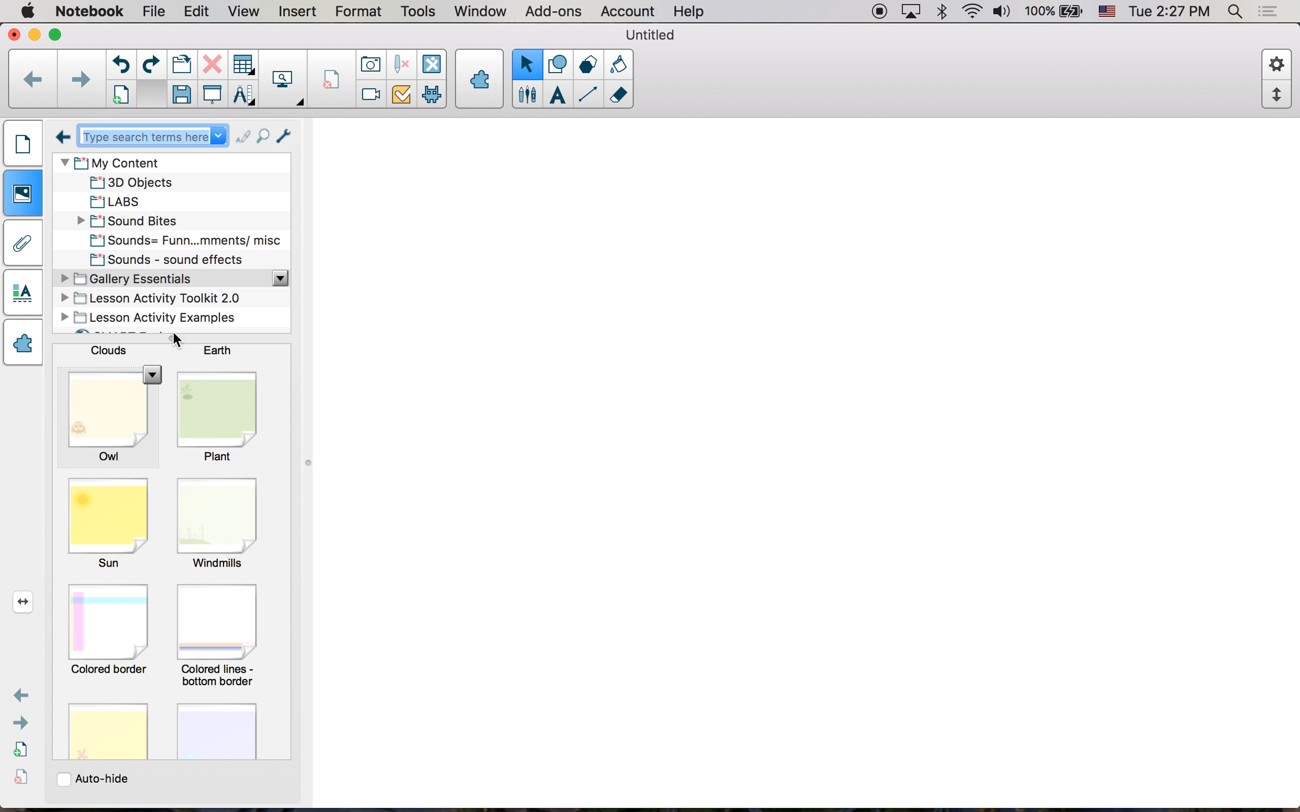
scroll(145, 296, down, 5)
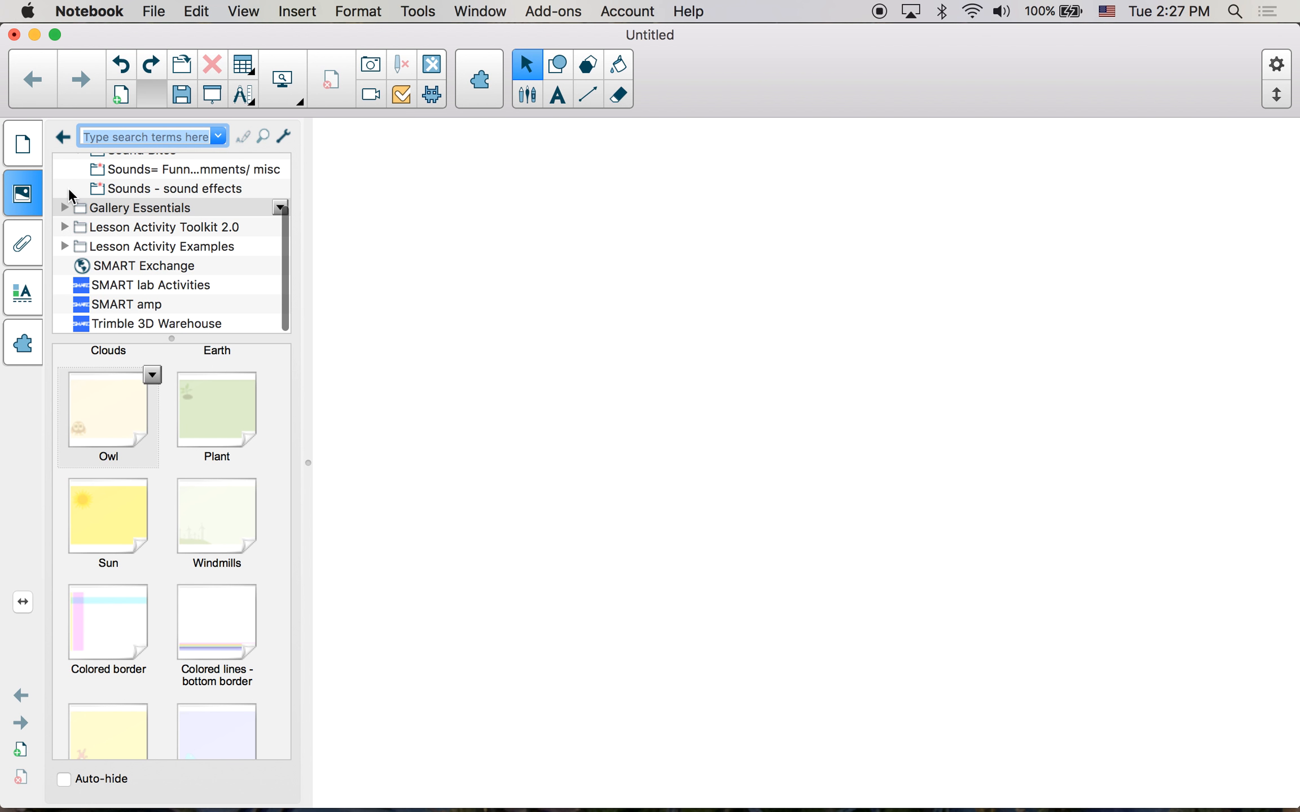
scroll(68, 200, up, 3)
click(65, 164)
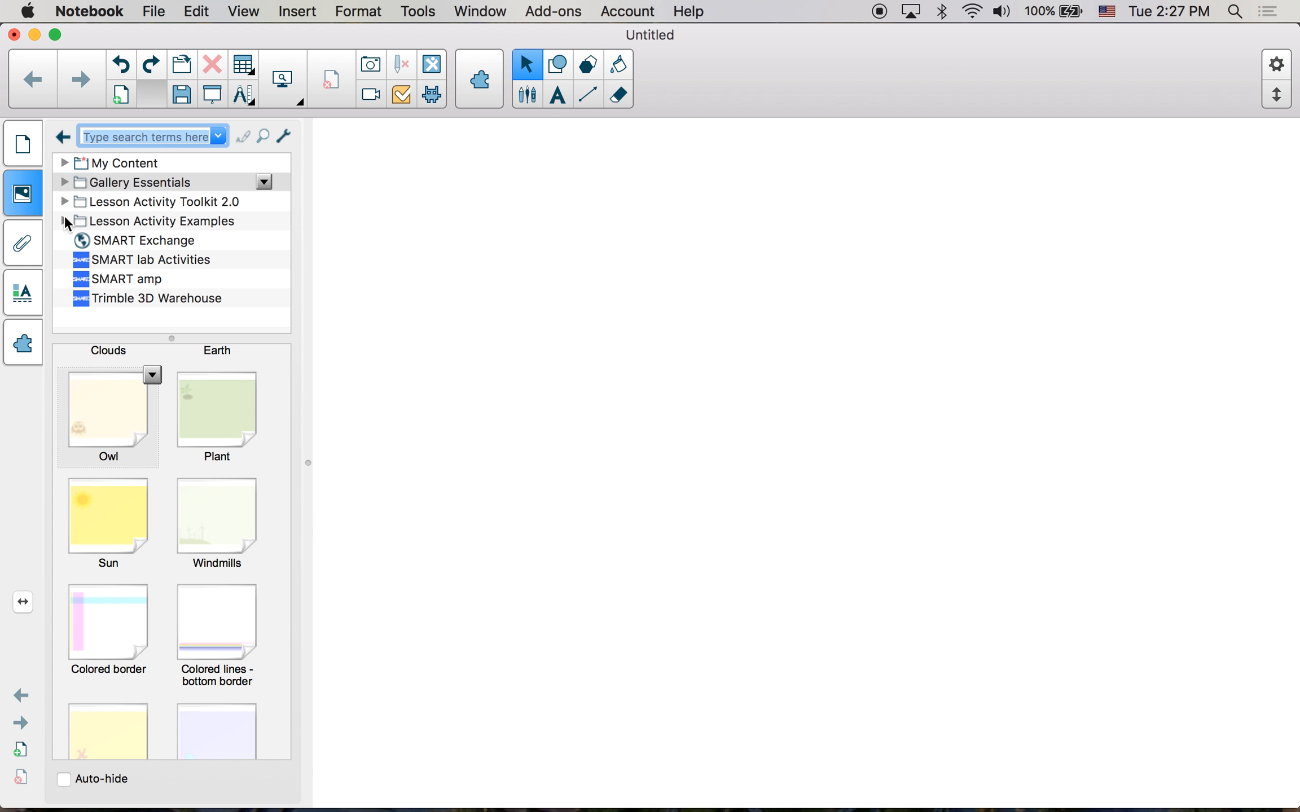
click(64, 182)
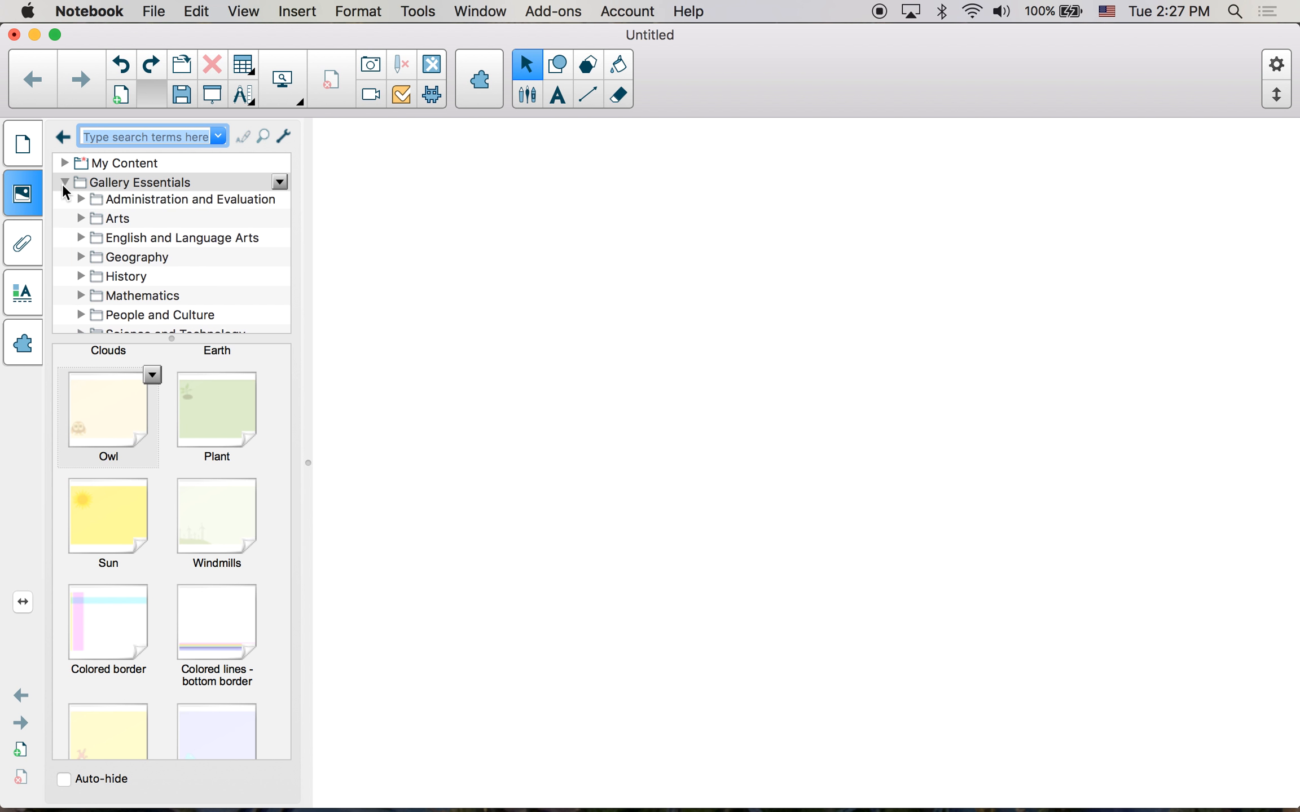
click(110, 202)
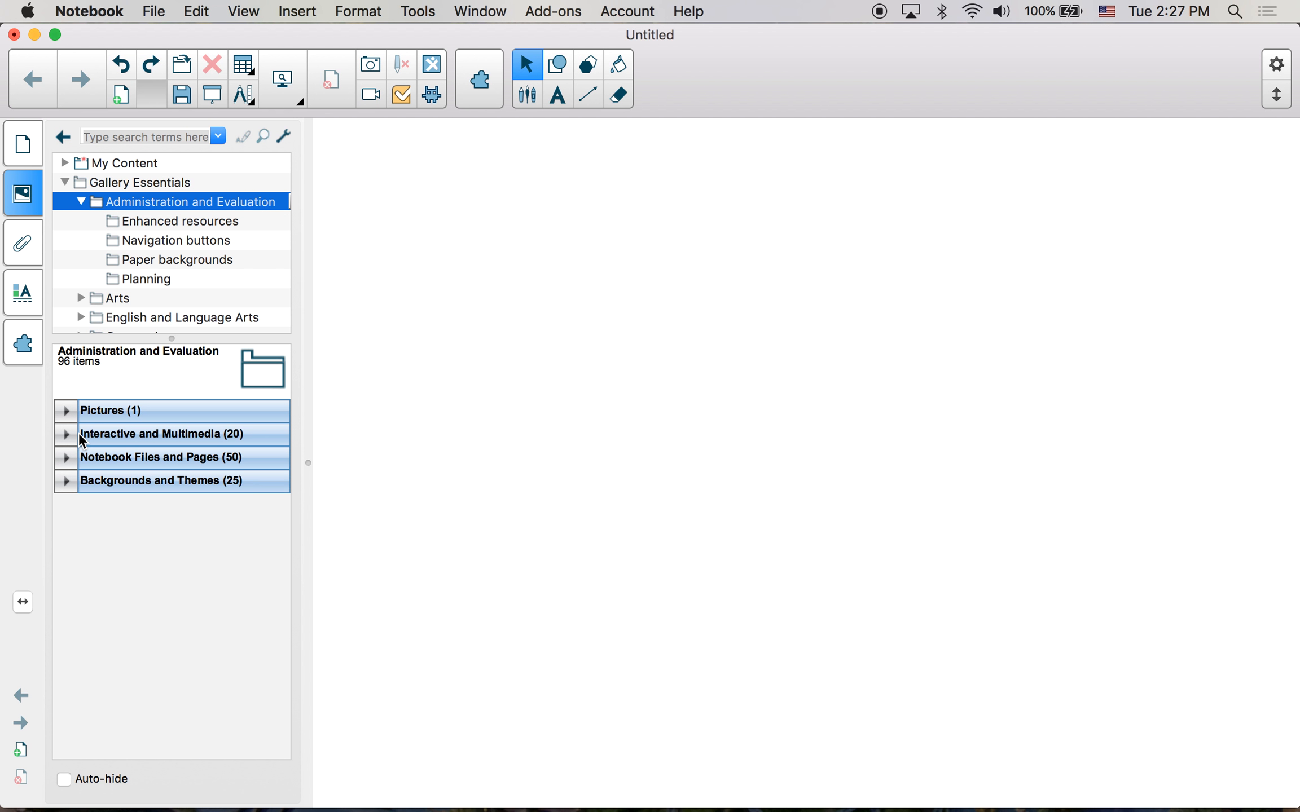
click(129, 182)
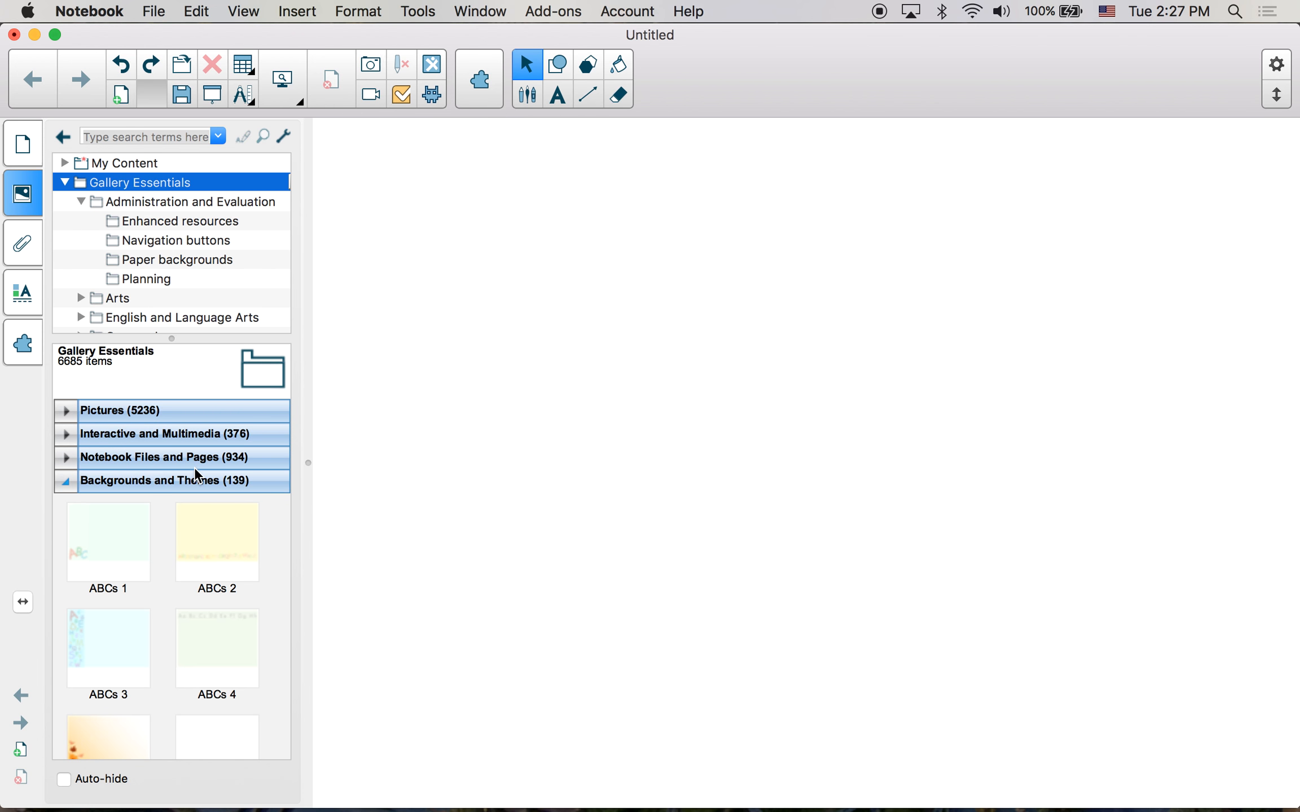
- Place the "1 cup" picture from the Gallery Essentials Pictures category on the blank page
click(65, 411)
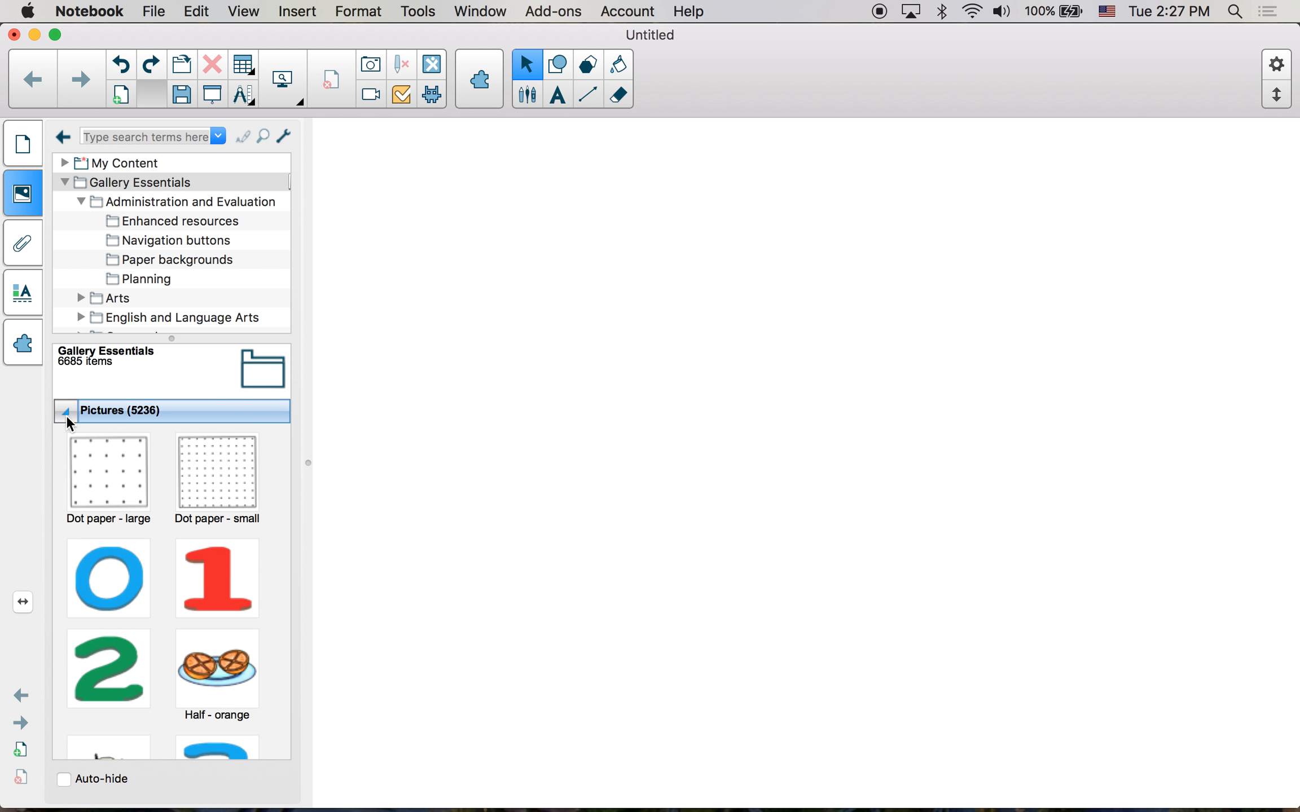
scroll(162, 616, down, 12)
scroll(163, 615, down, 6)
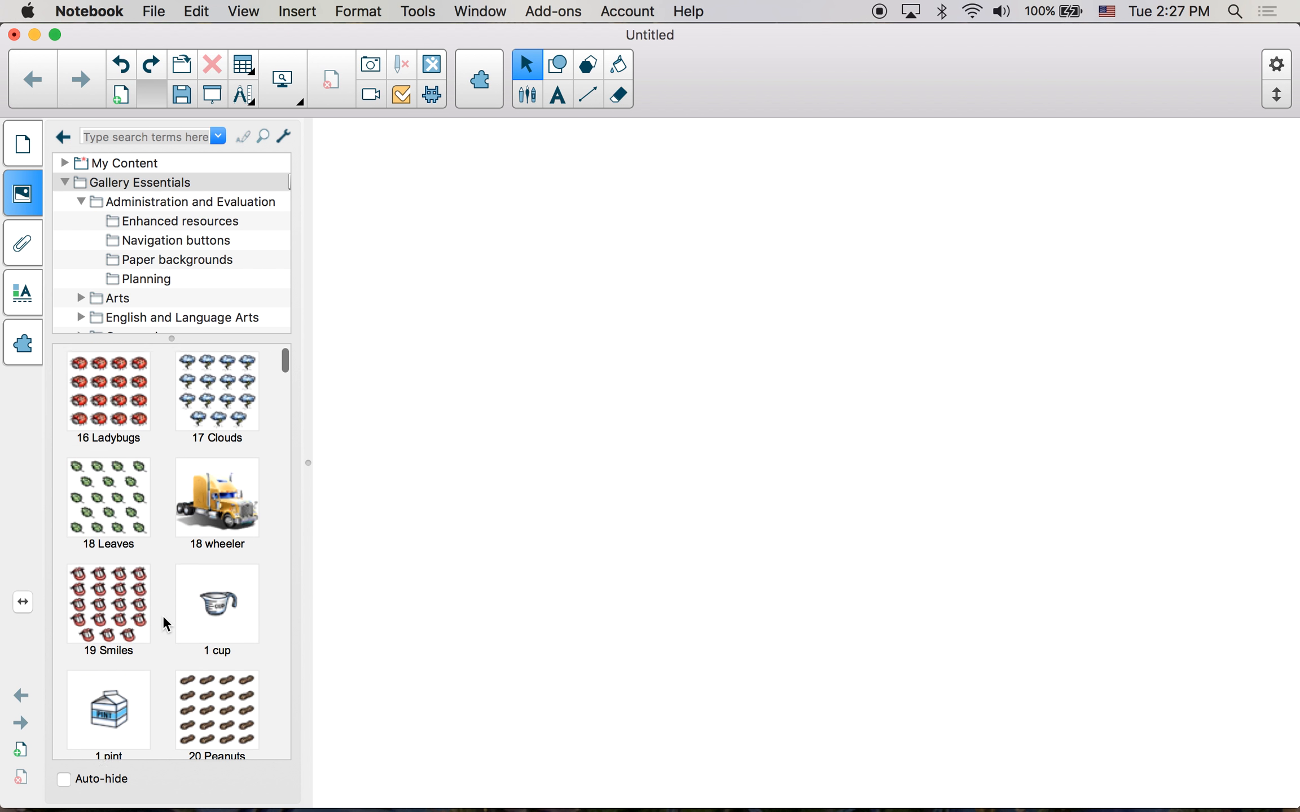
drag(219, 466, 522, 435)
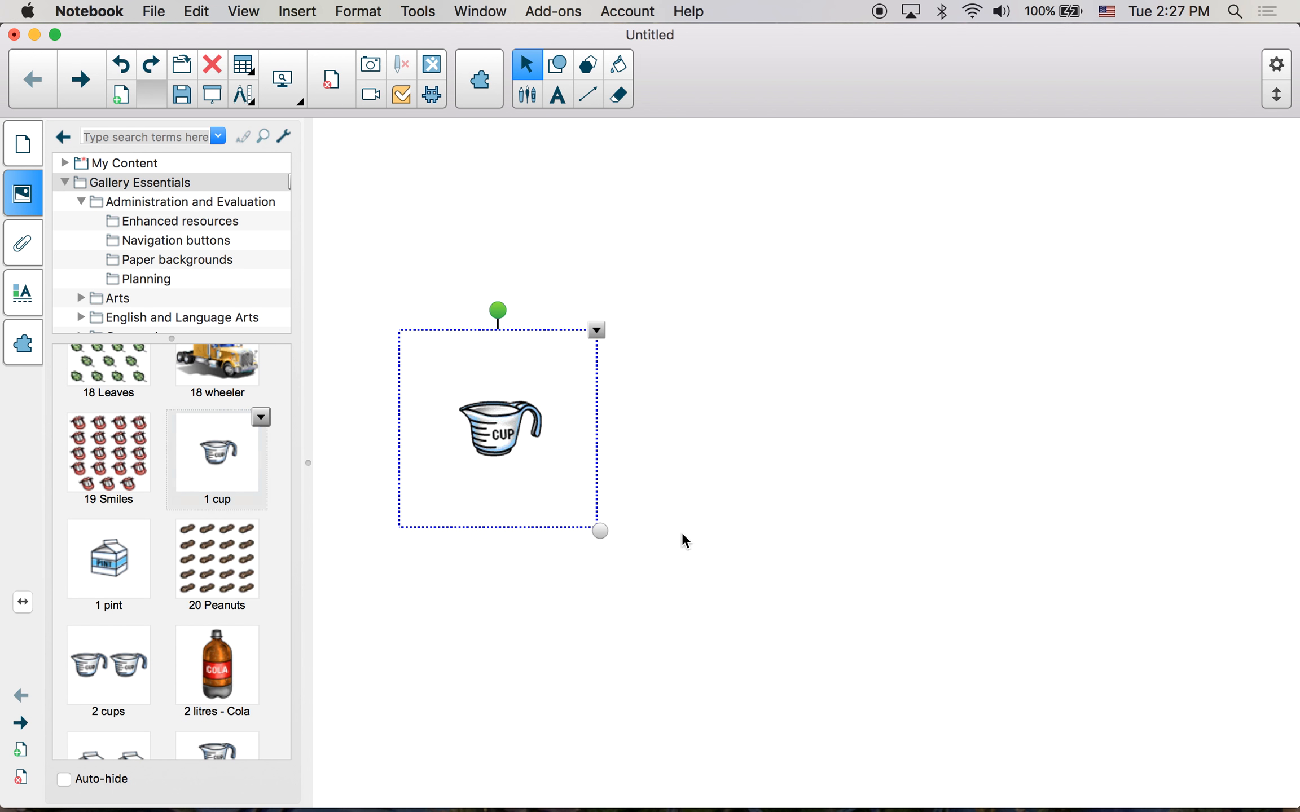
- Place the "Africa - South" map on the page, and undo both picture insertions
scroll(213, 635, down, 20)
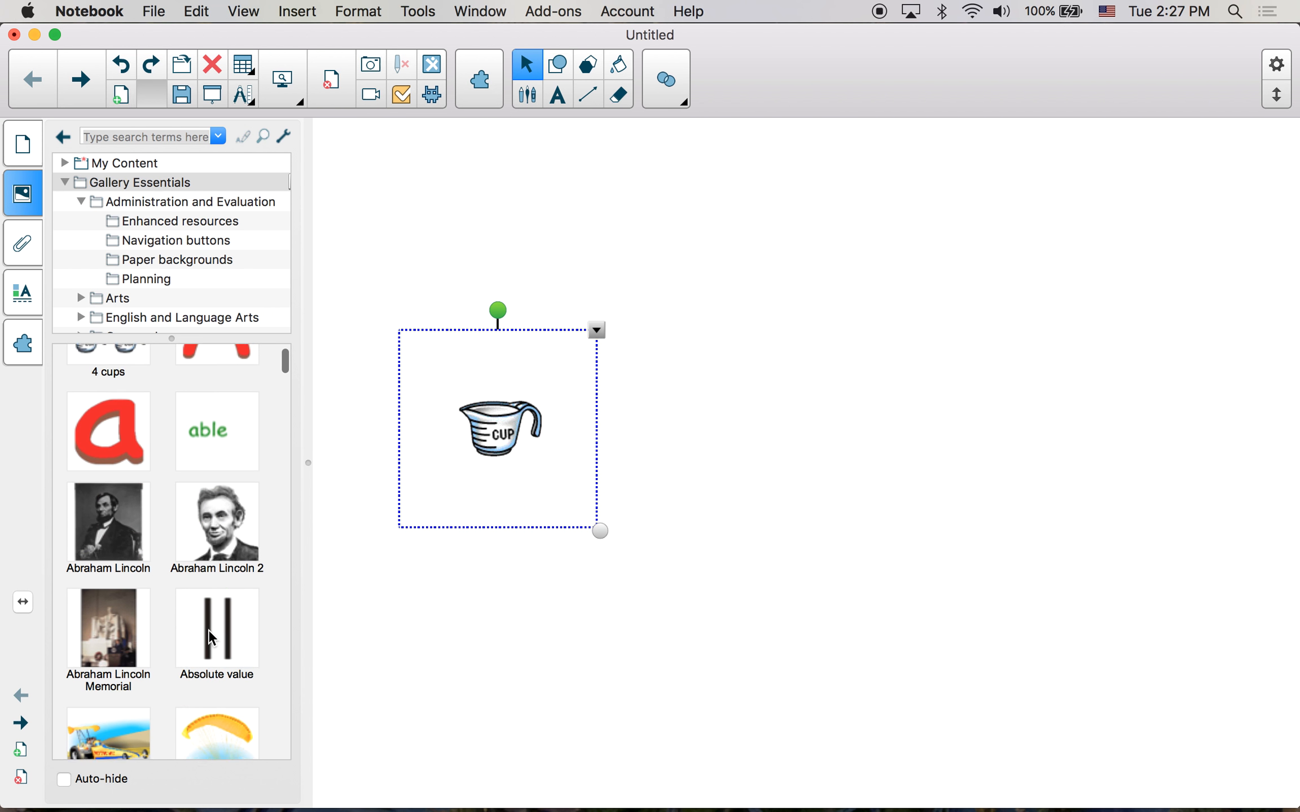
scroll(212, 638, down, 5)
scroll(211, 637, down, 4)
drag(217, 564, 884, 489)
click(122, 62)
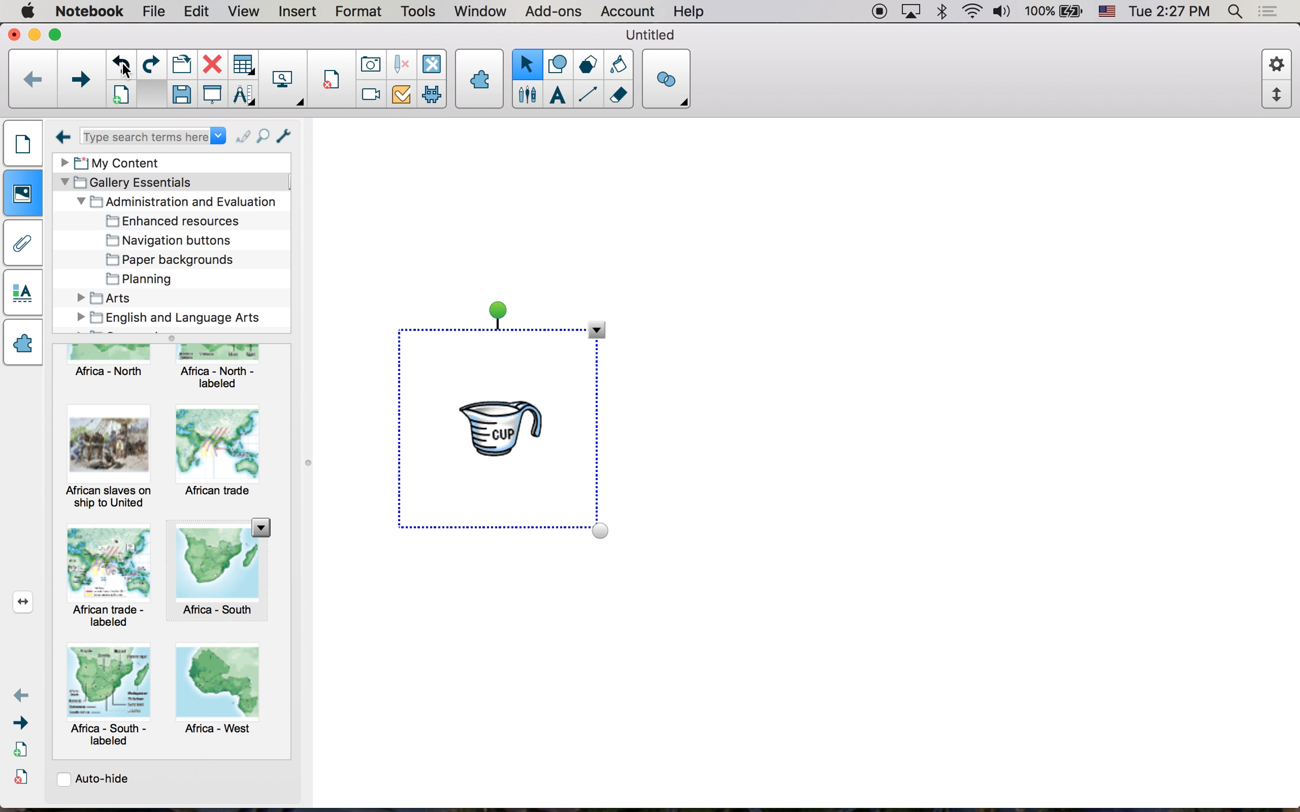
click(121, 62)
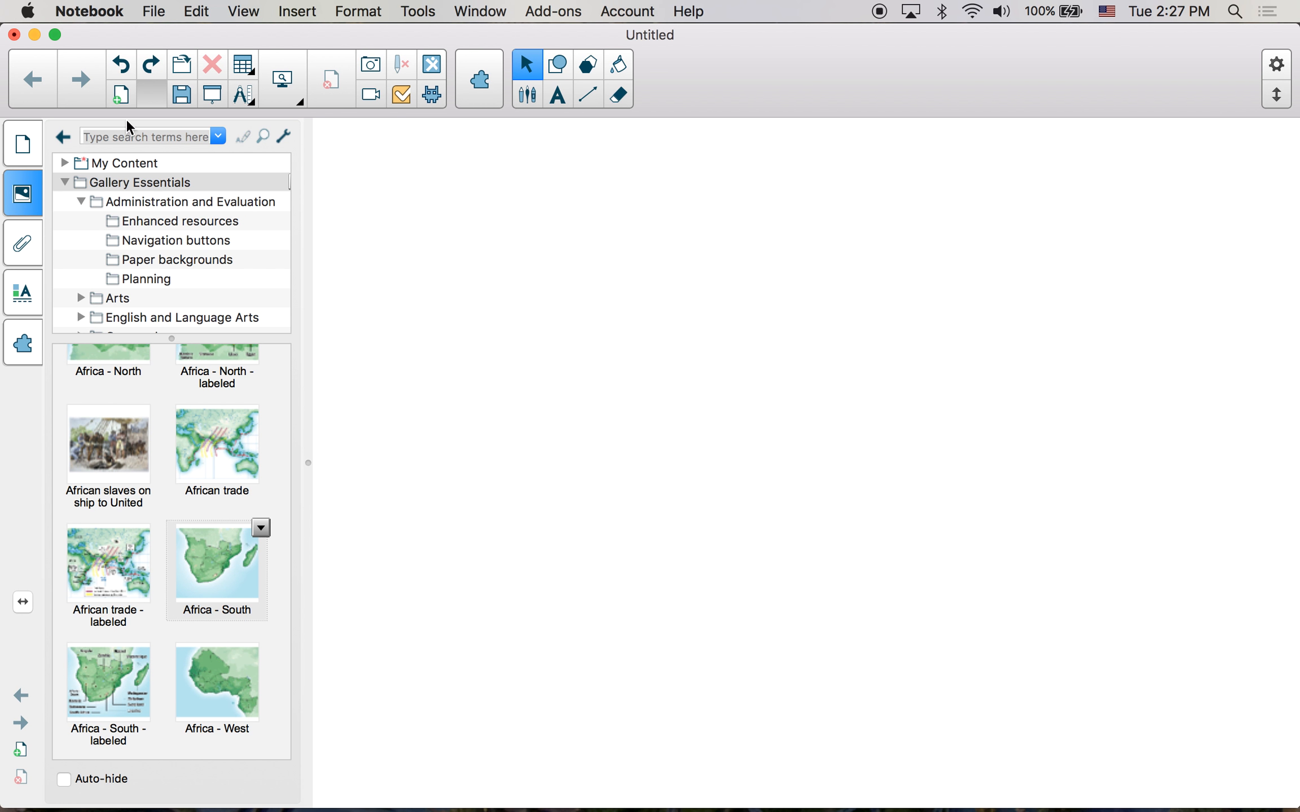
- Collapse the Administration and Evaluation folder and the Pictures category within Gallery Essentials
click(64, 181)
click(67, 182)
click(76, 201)
scroll(108, 290, down, 3)
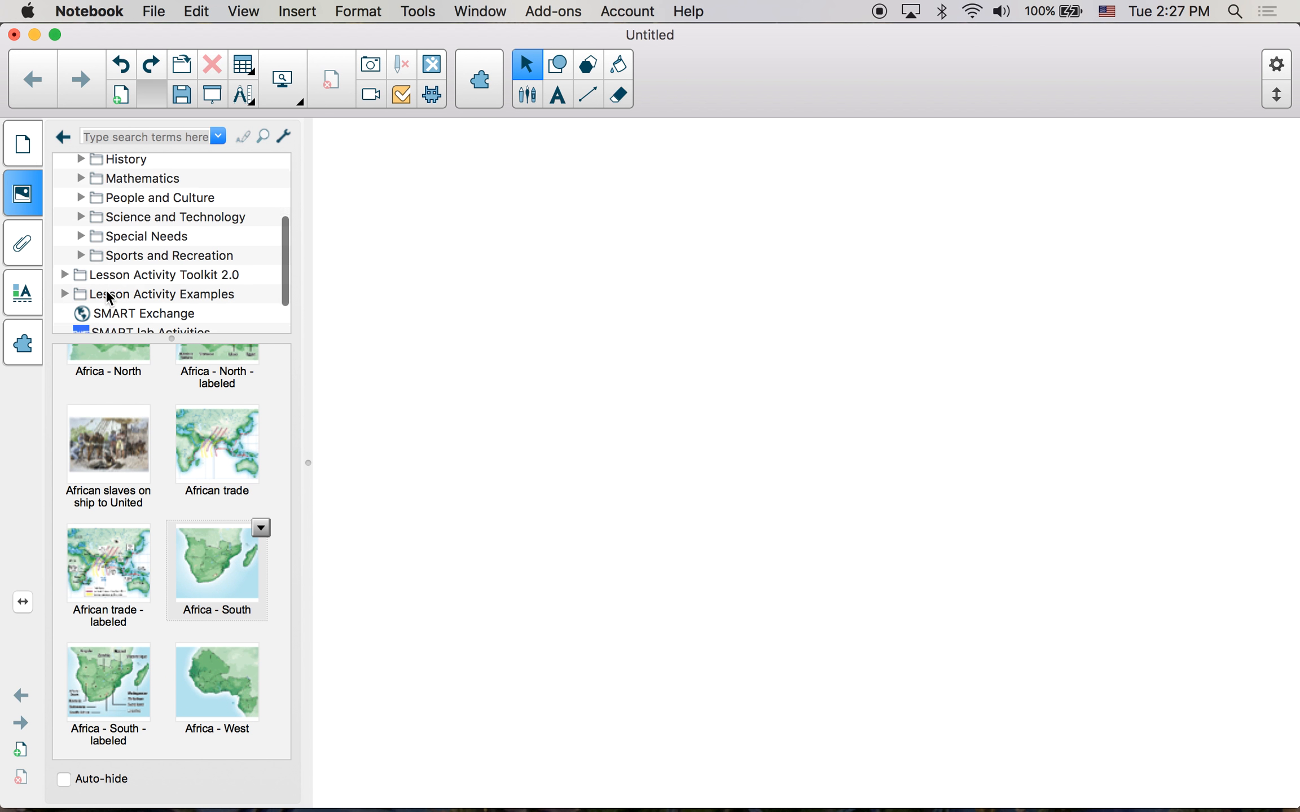
scroll(86, 276, up, 3)
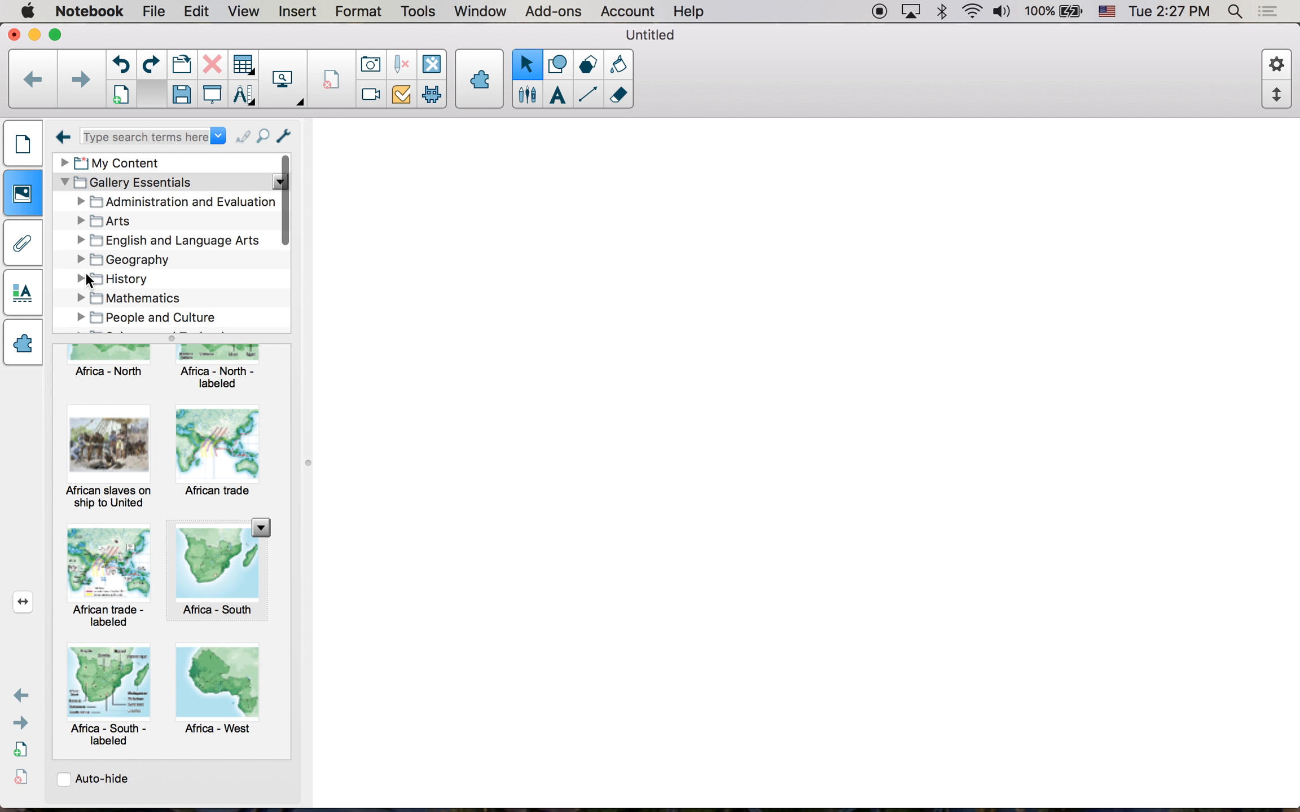
click(84, 187)
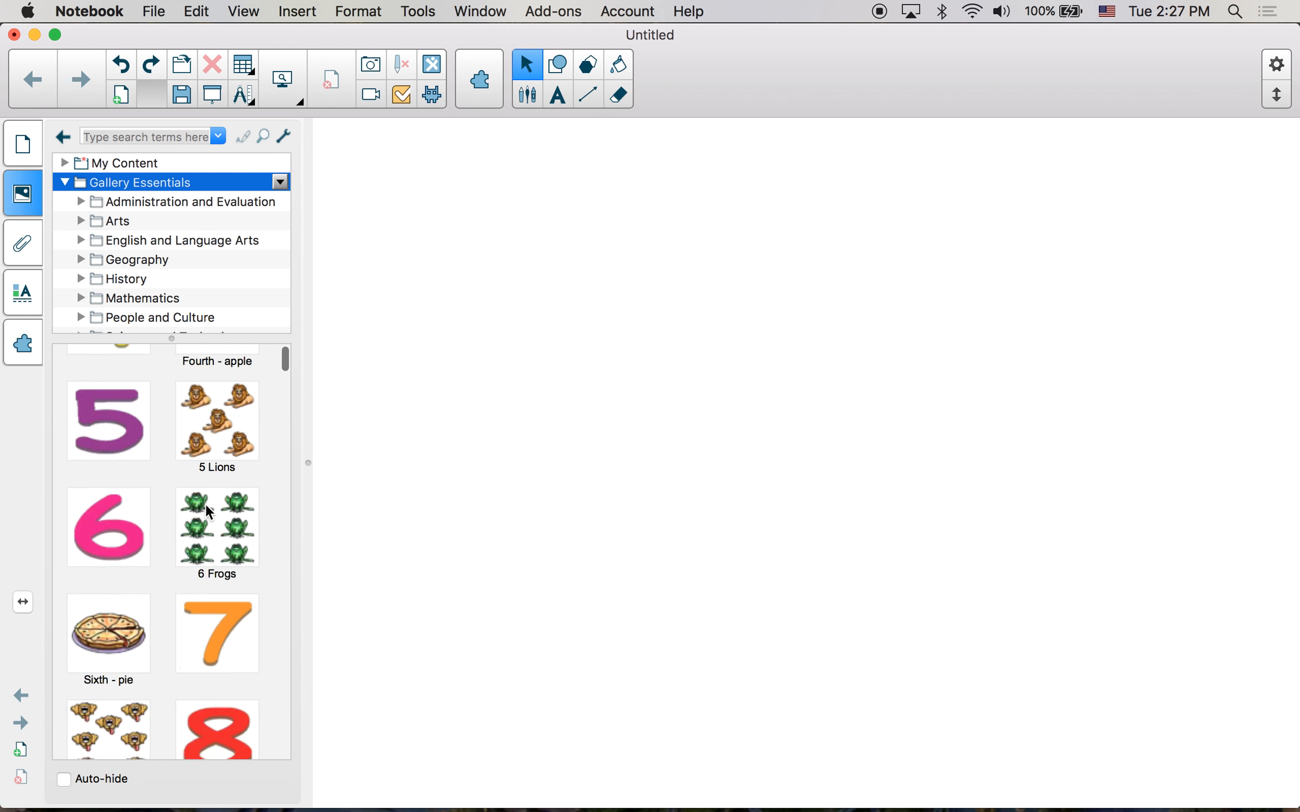
click(66, 415)
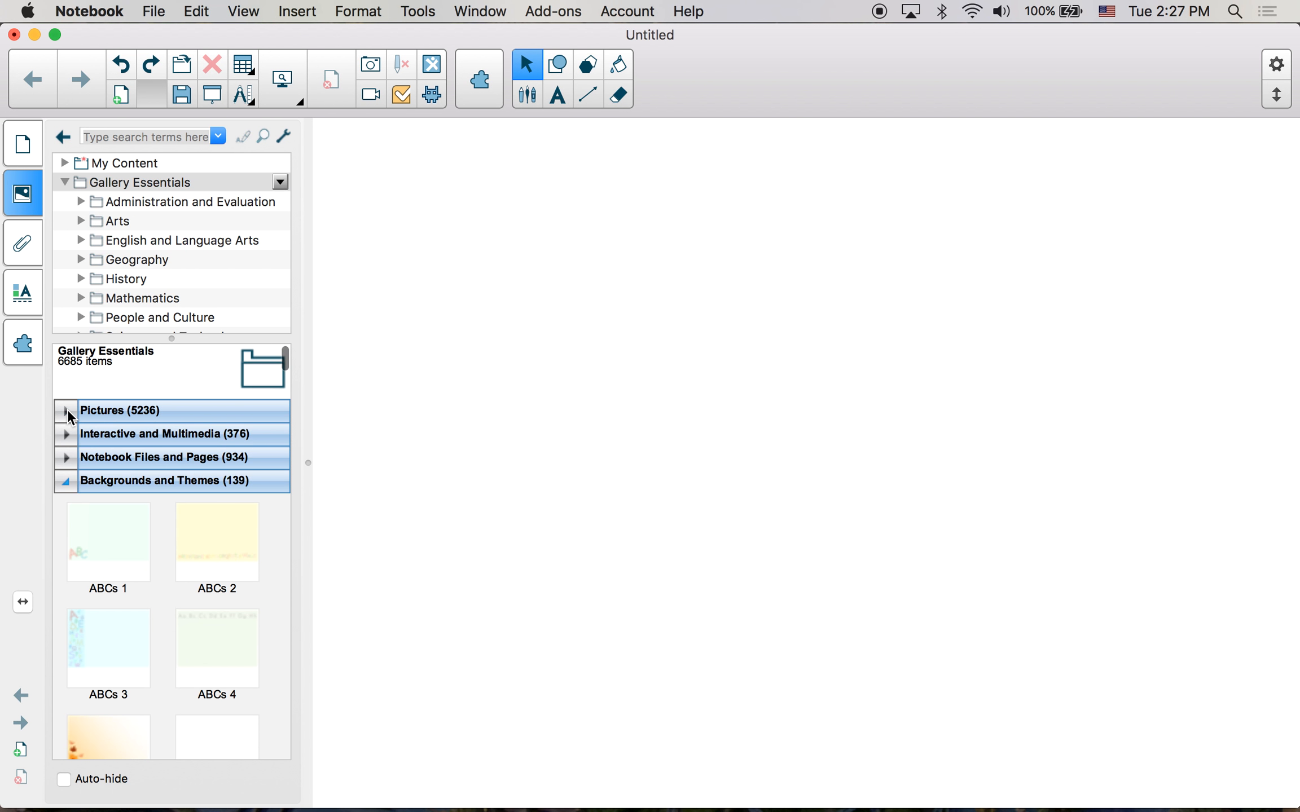
- Apply the Sun background from the Backgrounds and Themes category to page 1
click(125, 482)
click(61, 480)
scroll(167, 672, down, 3)
scroll(186, 518, down, 15)
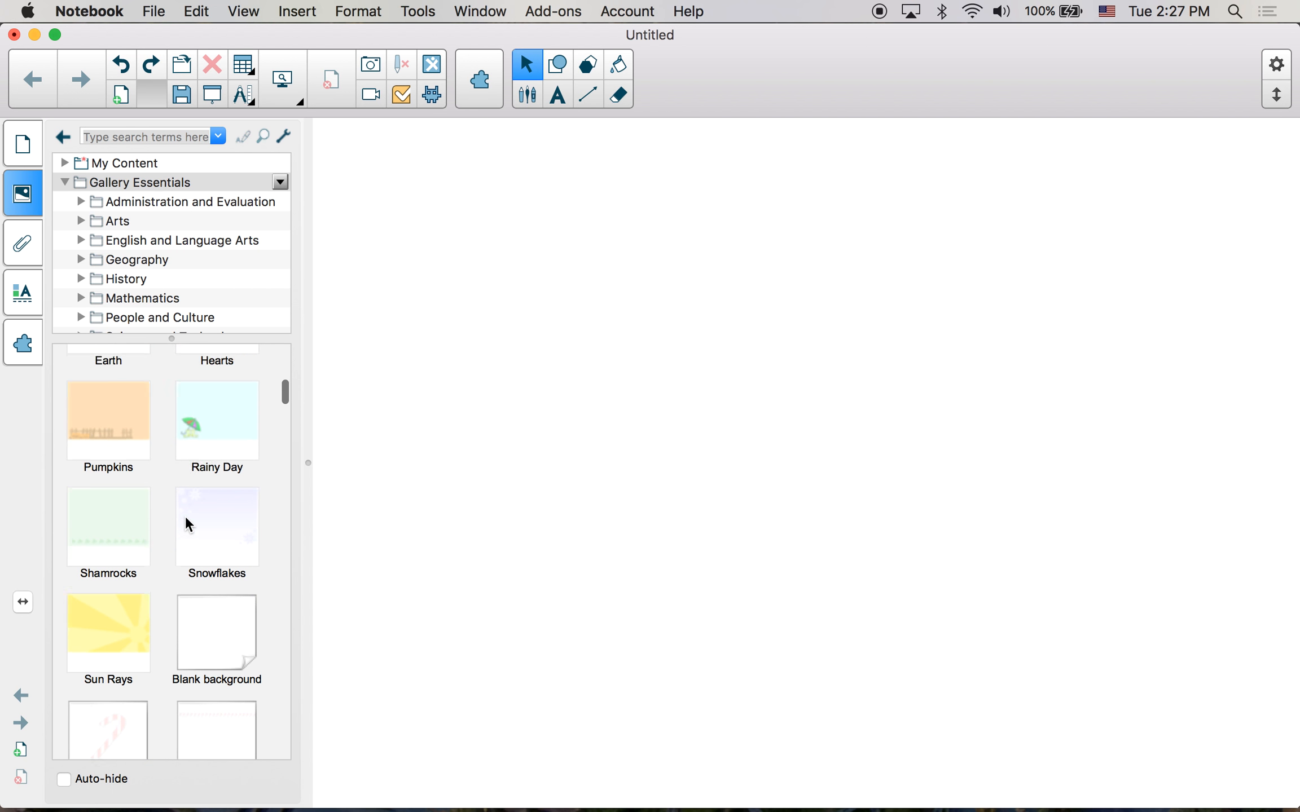
scroll(187, 518, down, 8)
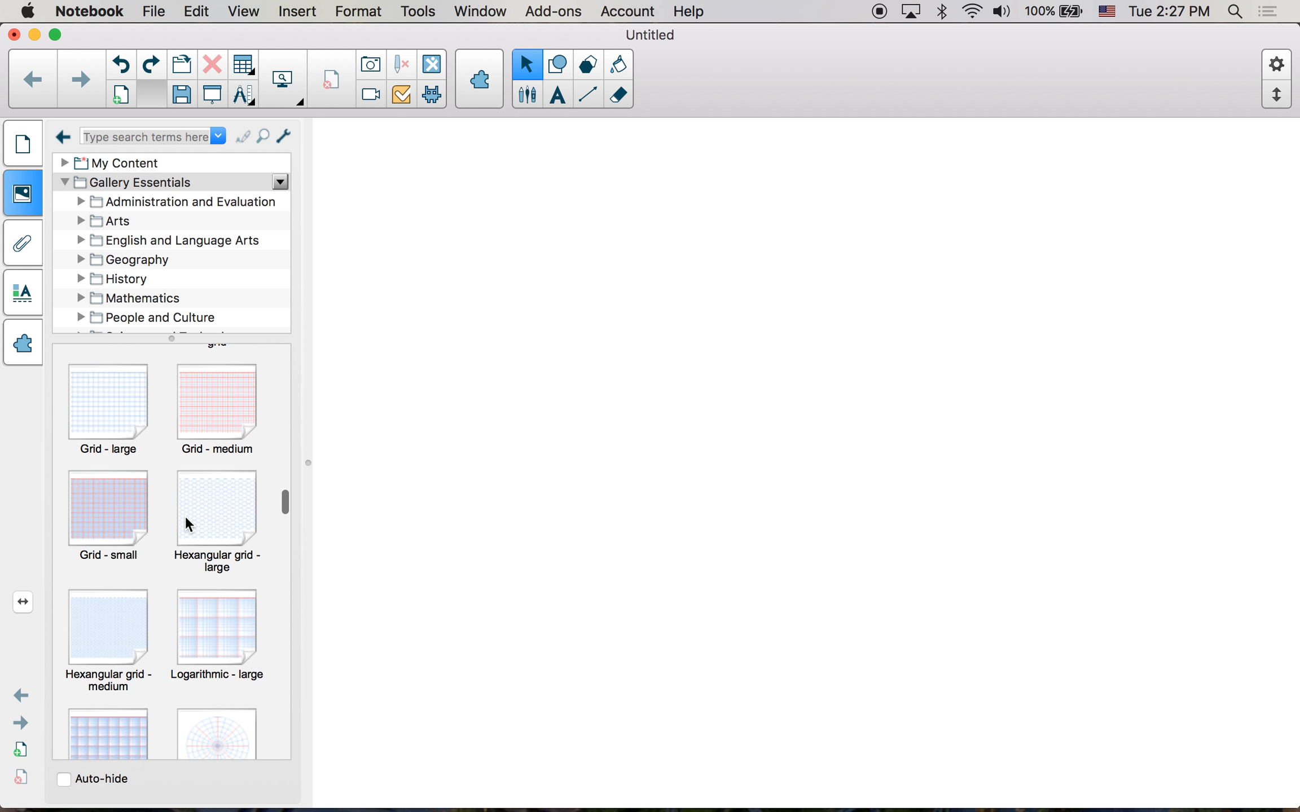
scroll(140, 633, down, 10)
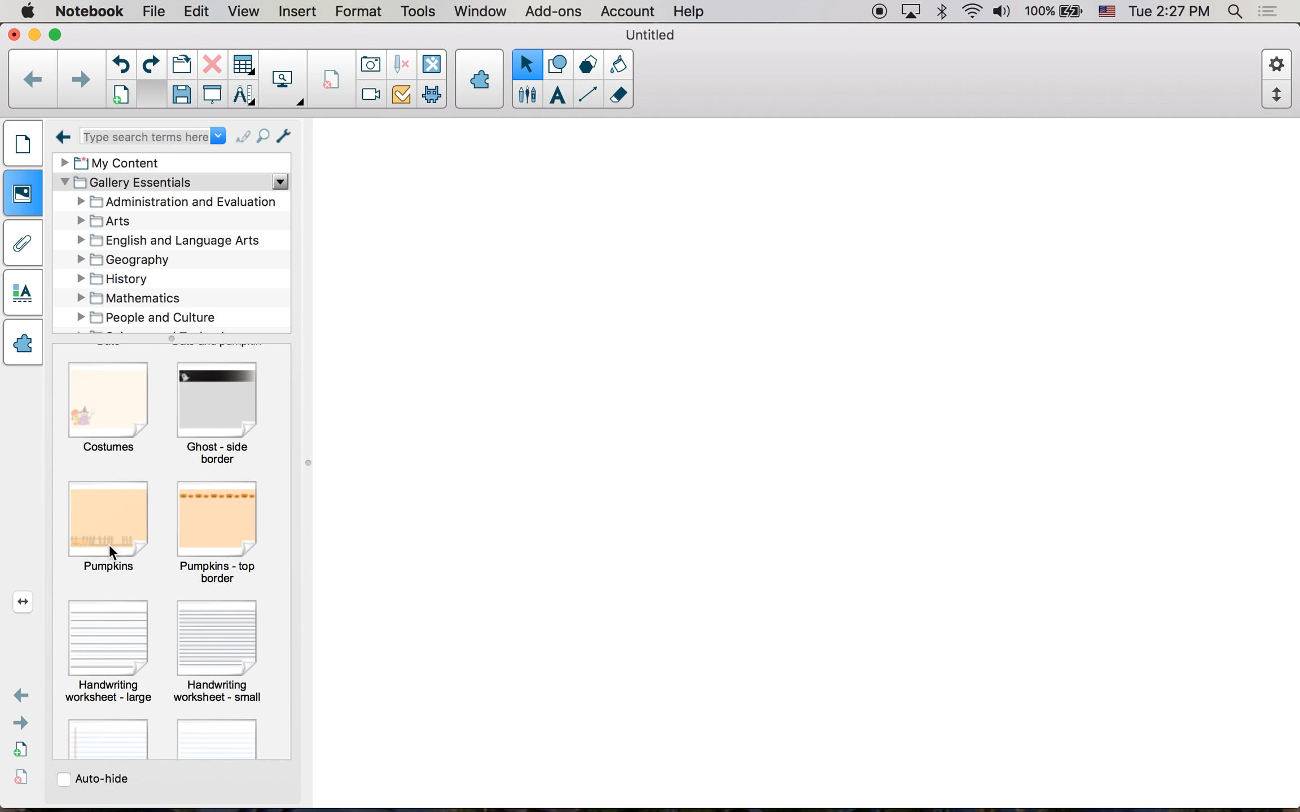
scroll(121, 473, down, 10)
scroll(121, 471, down, 5)
scroll(120, 471, up, 15)
scroll(121, 480, up, 10)
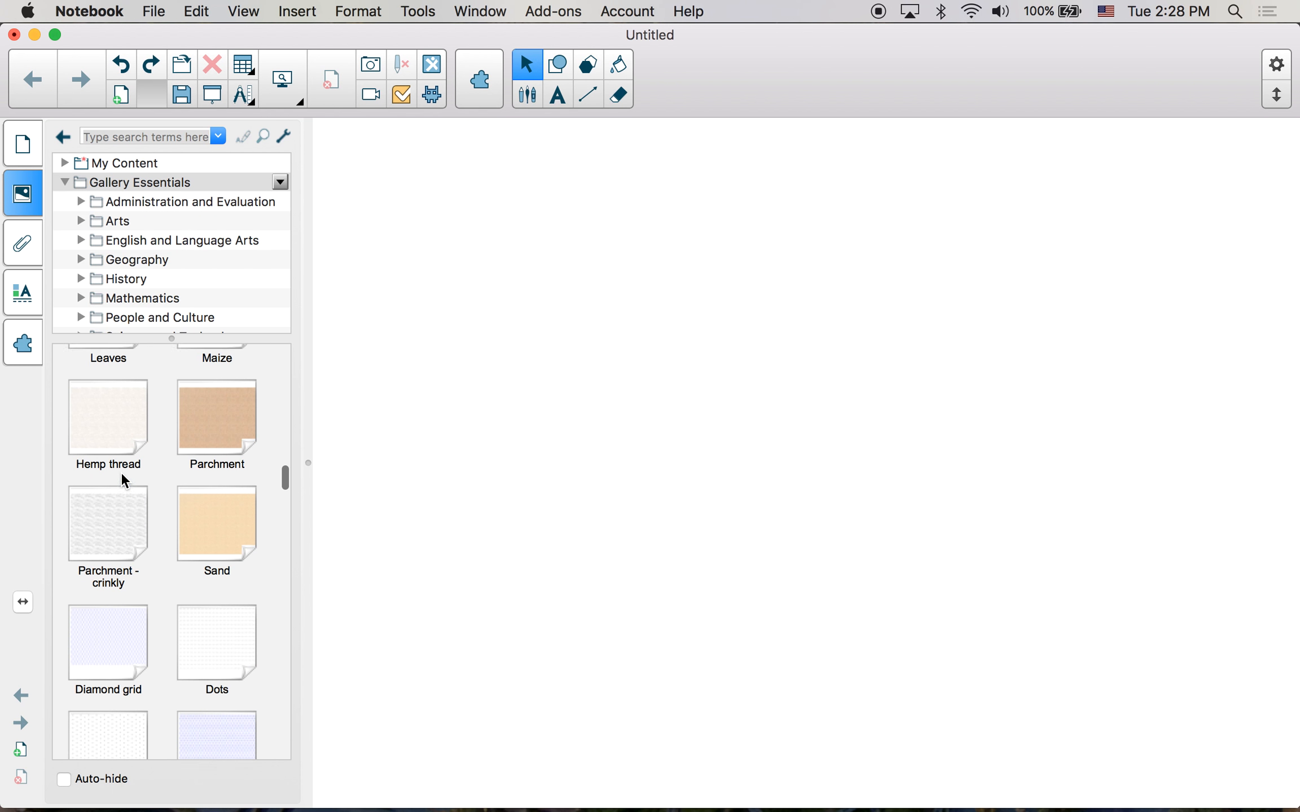
scroll(121, 471, up, 3)
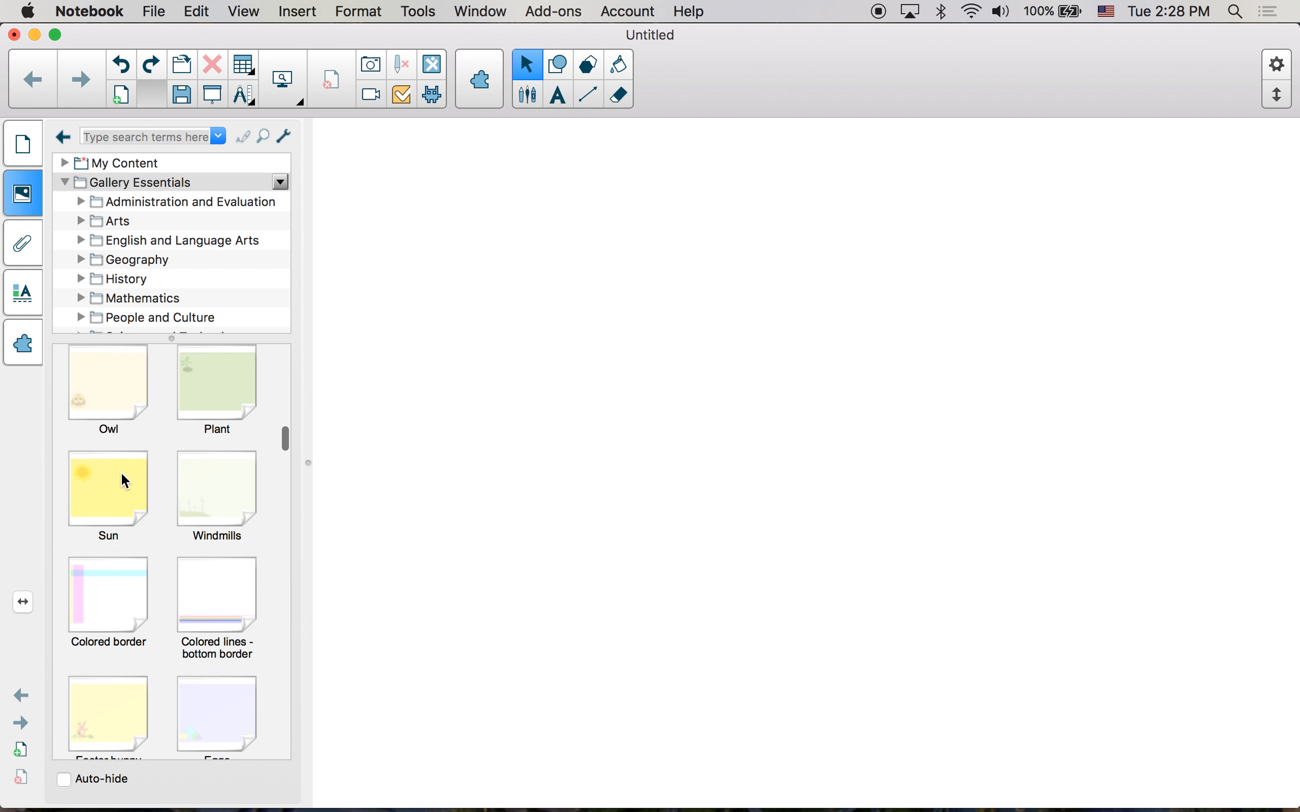
double_click(118, 472)
- Switch to the SMART Notebook Tips and Tricks slides in Google Chrome and view "Use the Toolbar" and "Add a page"
mouse_move(996, 804)
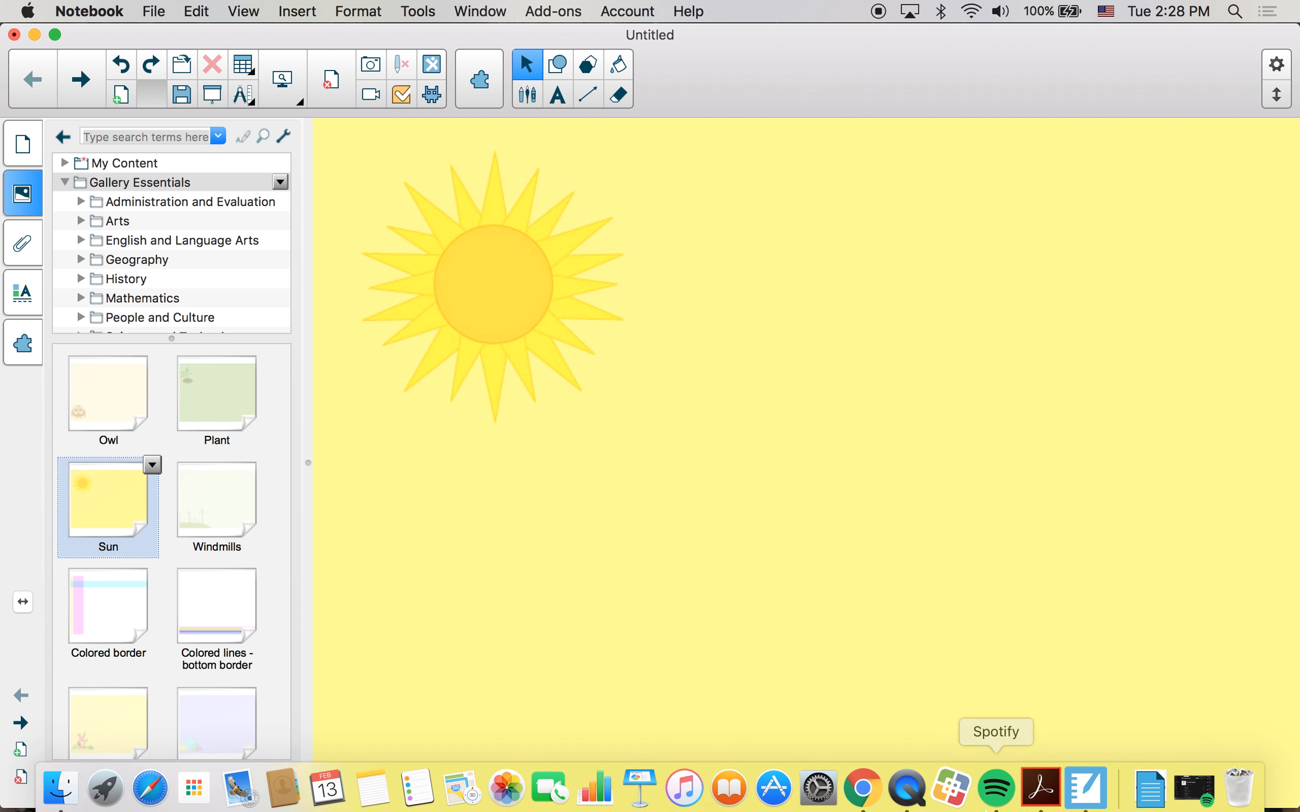
click(861, 804)
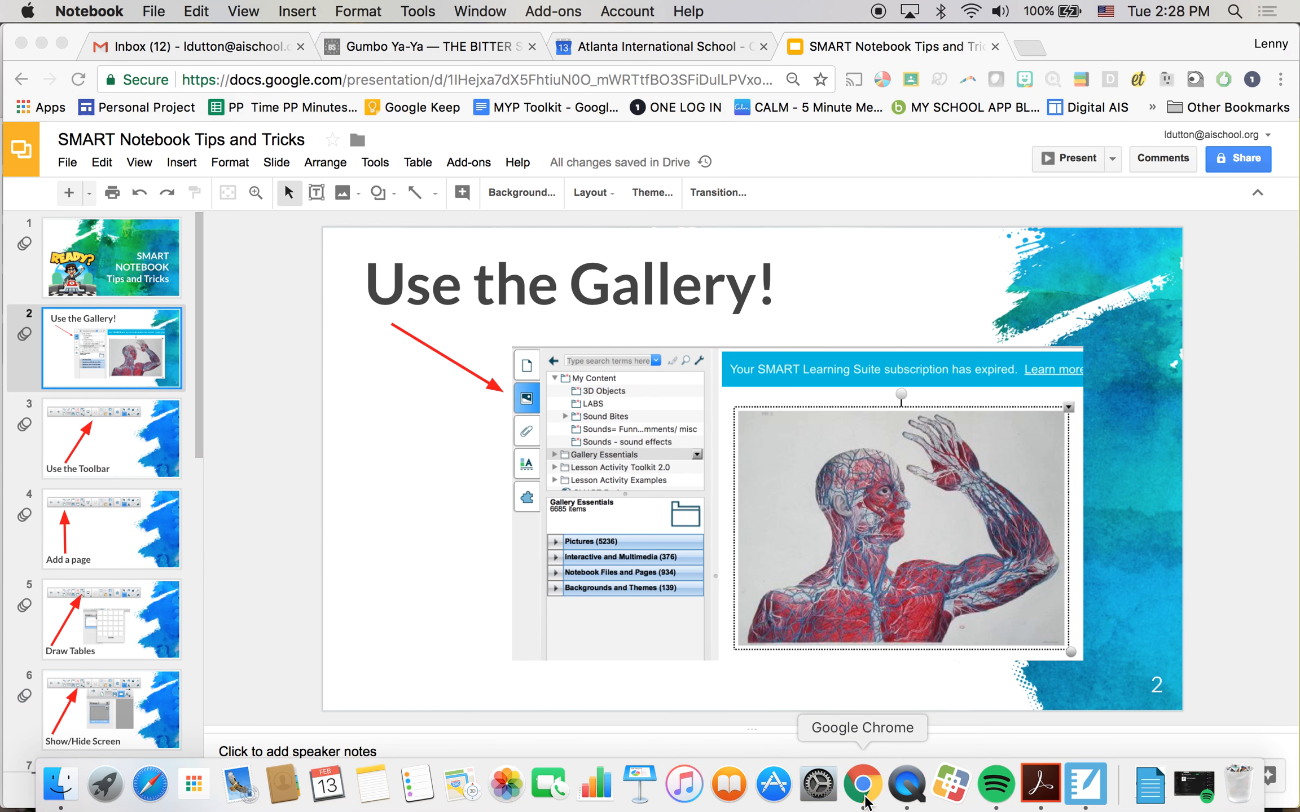
click(157, 427)
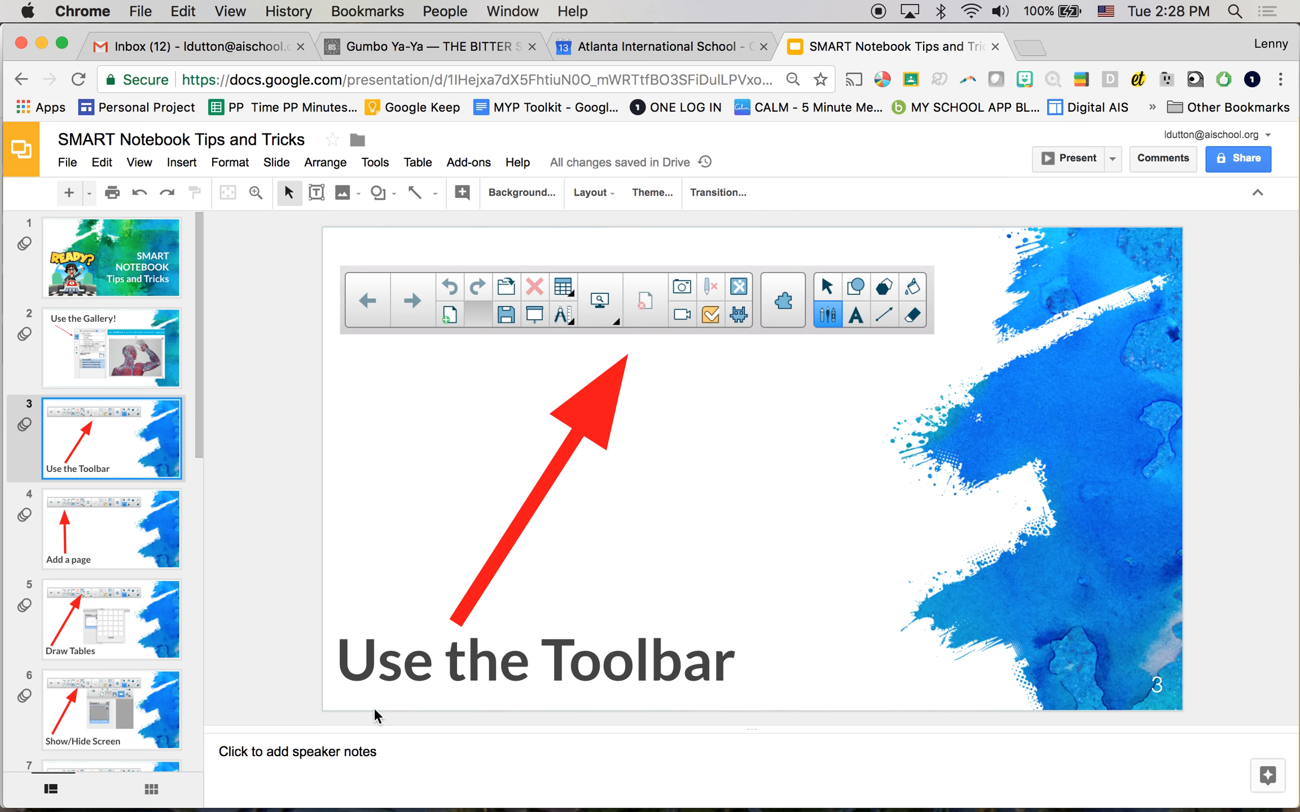
click(114, 531)
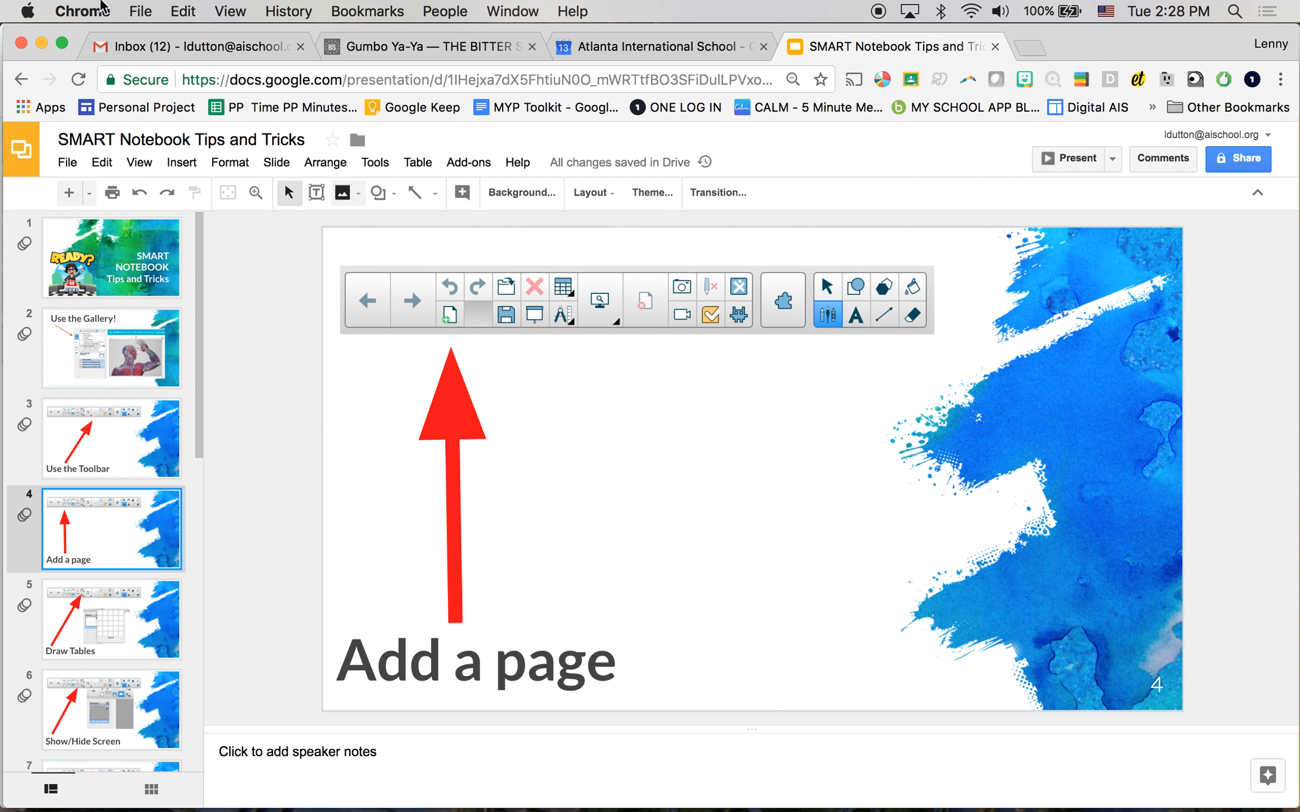
- Return to SMART Notebook, show the page thumbnails, and add a blank page after the sun page
click(43, 44)
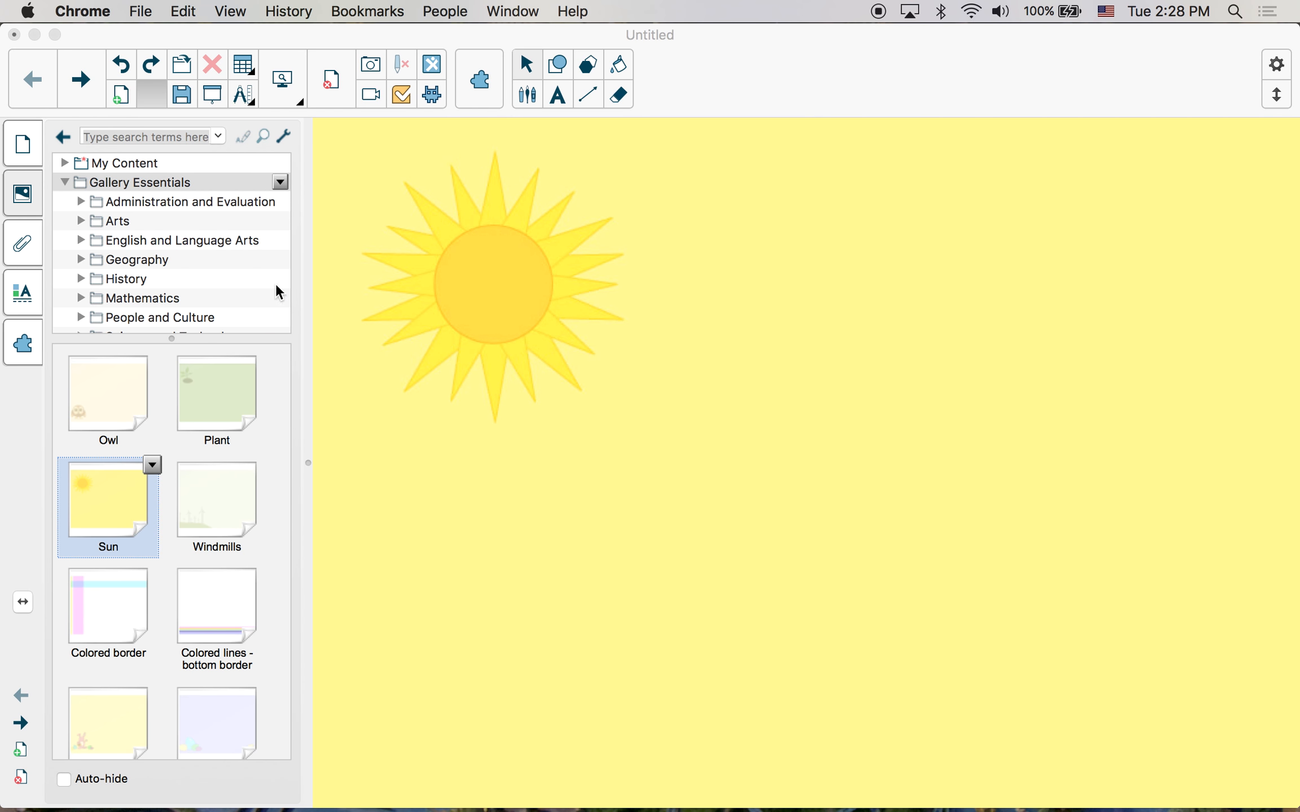
click(11, 133)
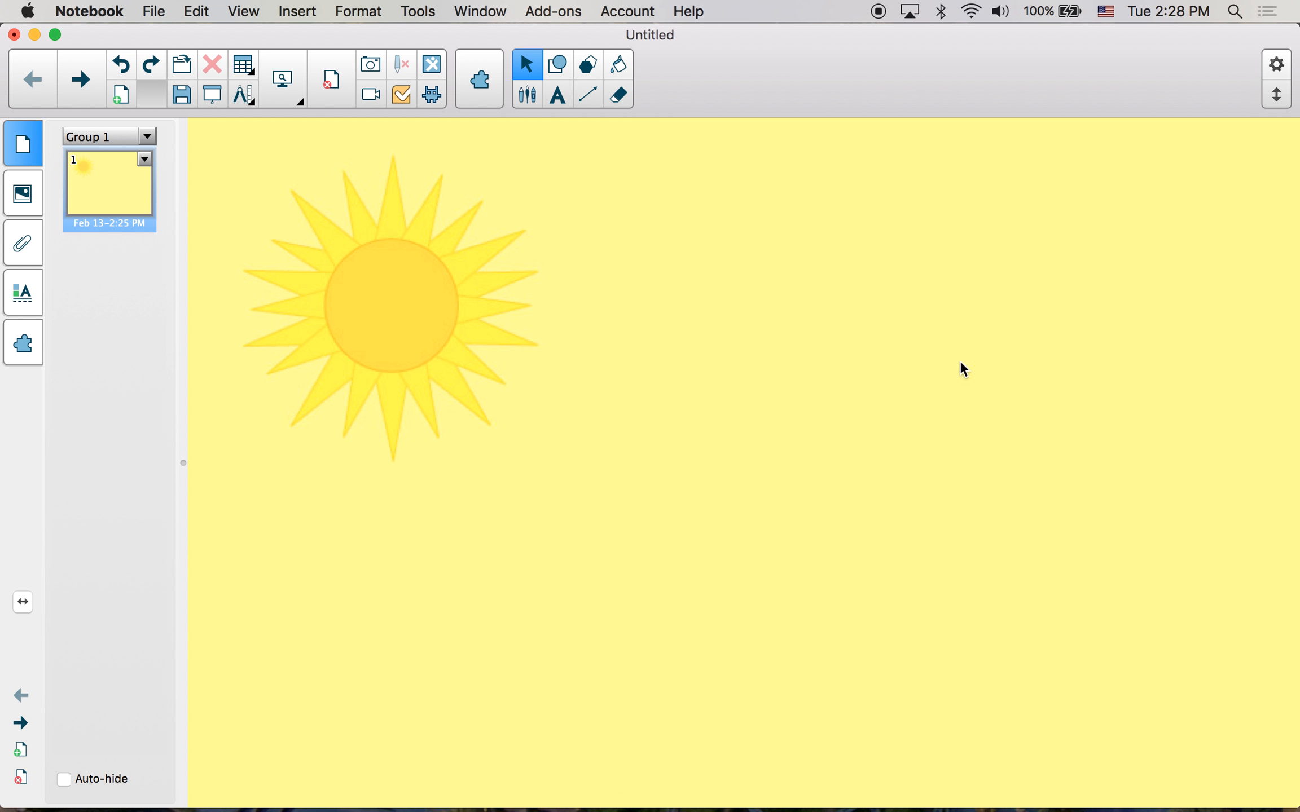
click(116, 100)
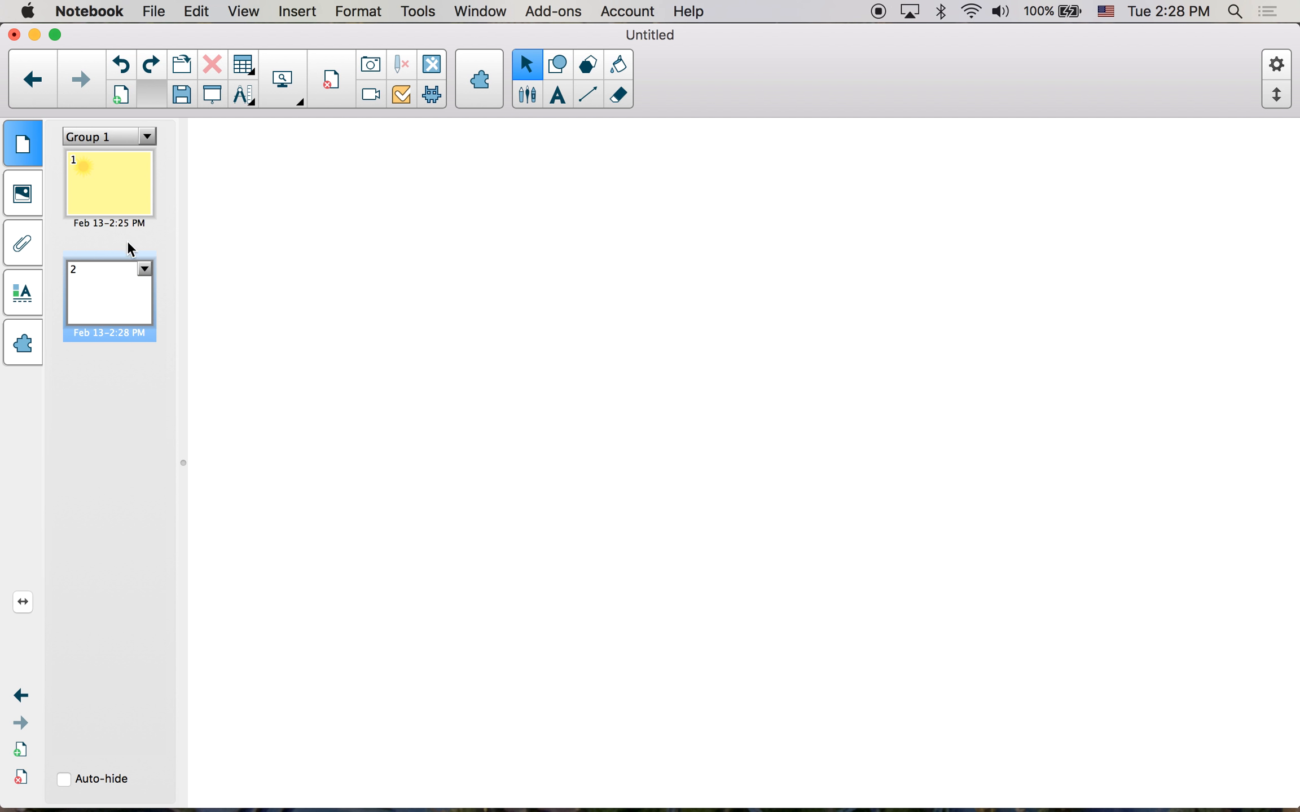
- Switch back to the Google Chrome presentation and view the "Draw Tables" slide
click(34, 35)
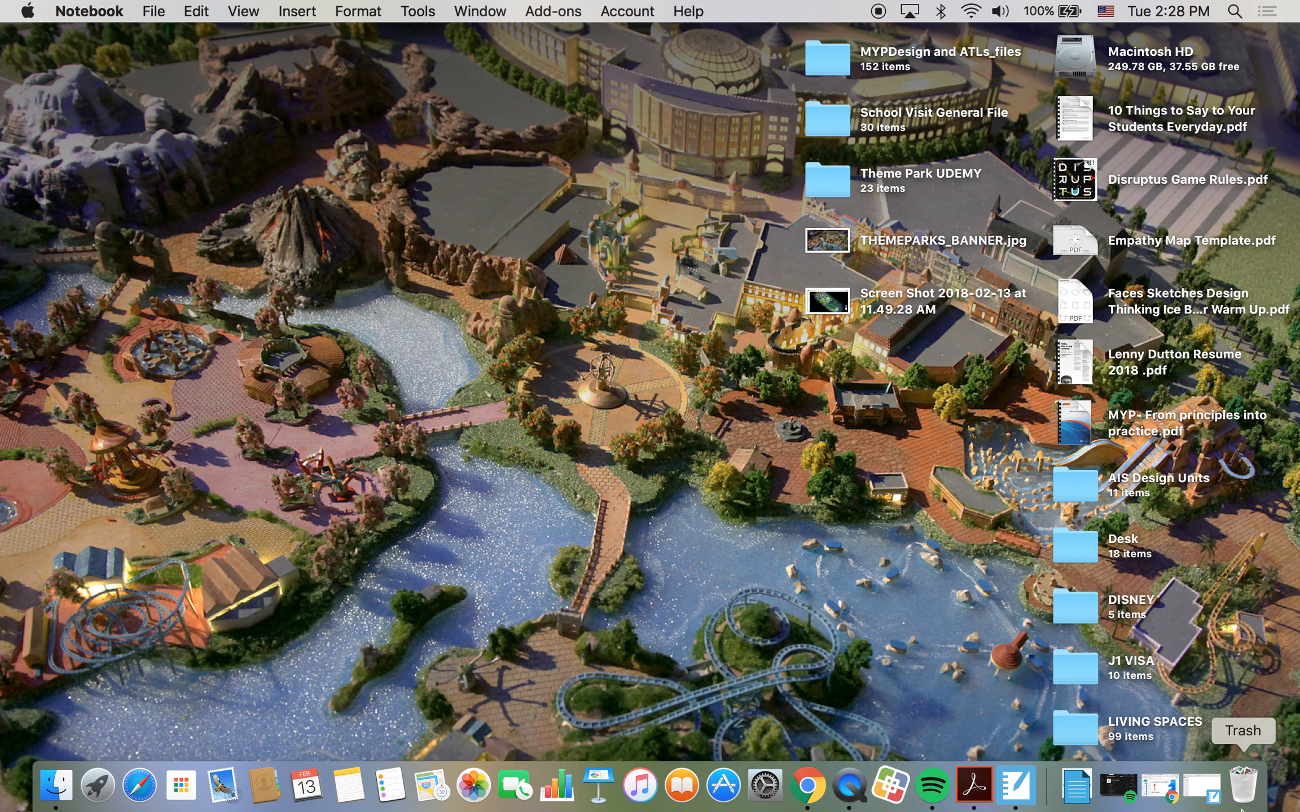
click(1160, 787)
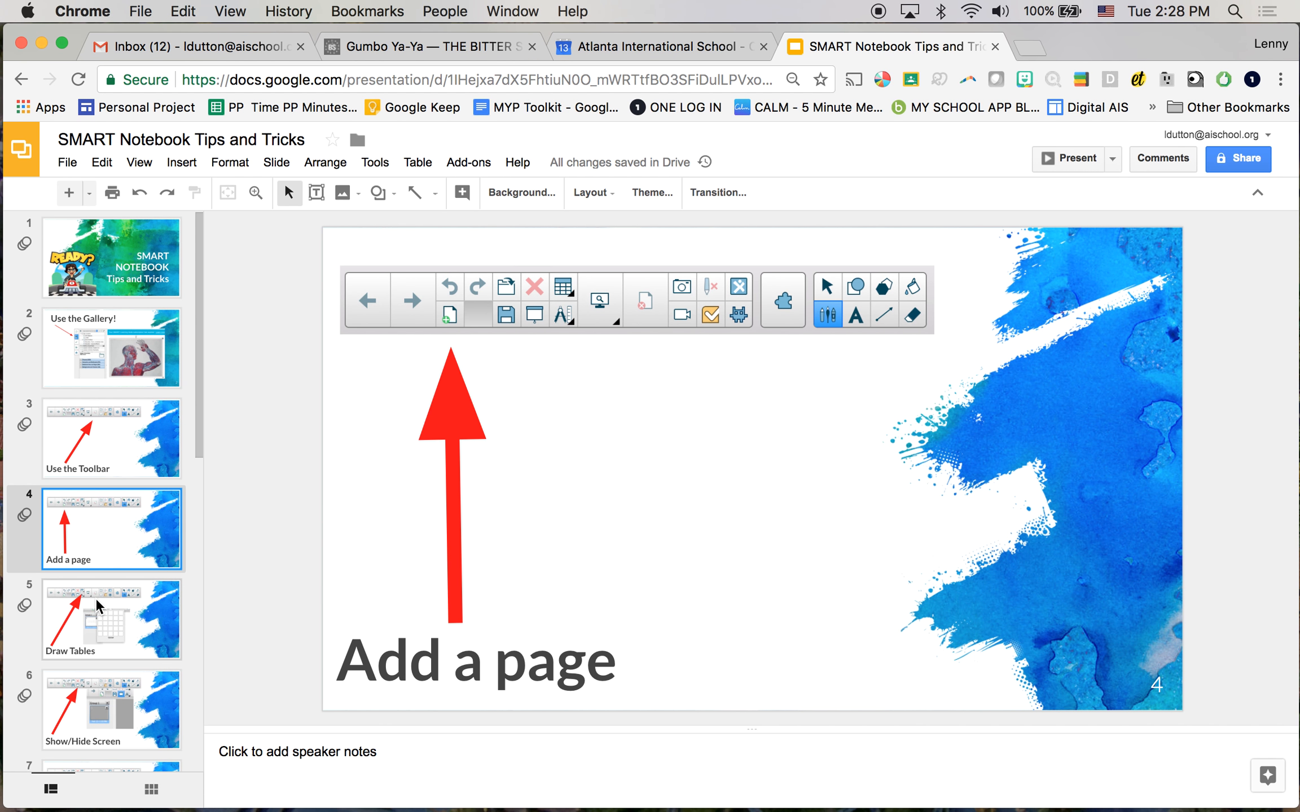
click(95, 598)
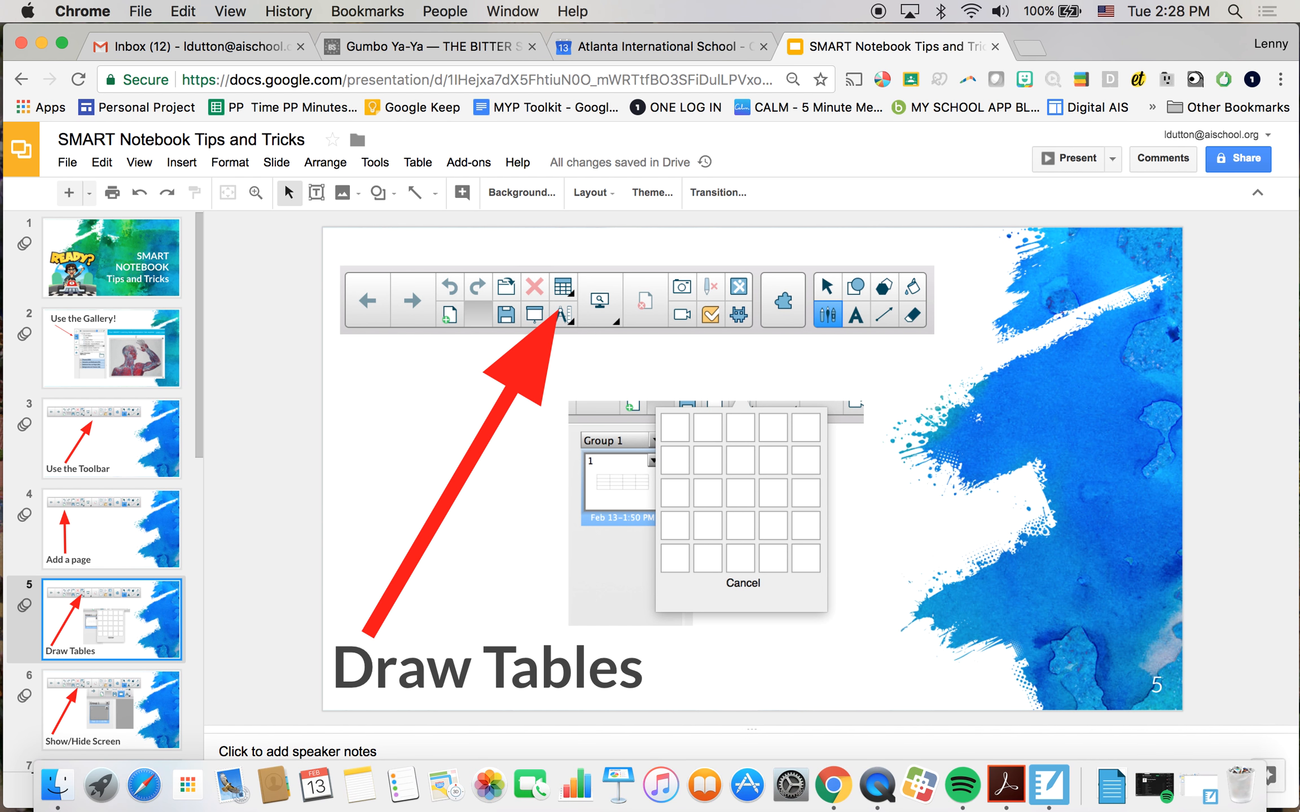
- Return to SMART Notebook and insert a 4 x 4 table on page 2
click(1196, 787)
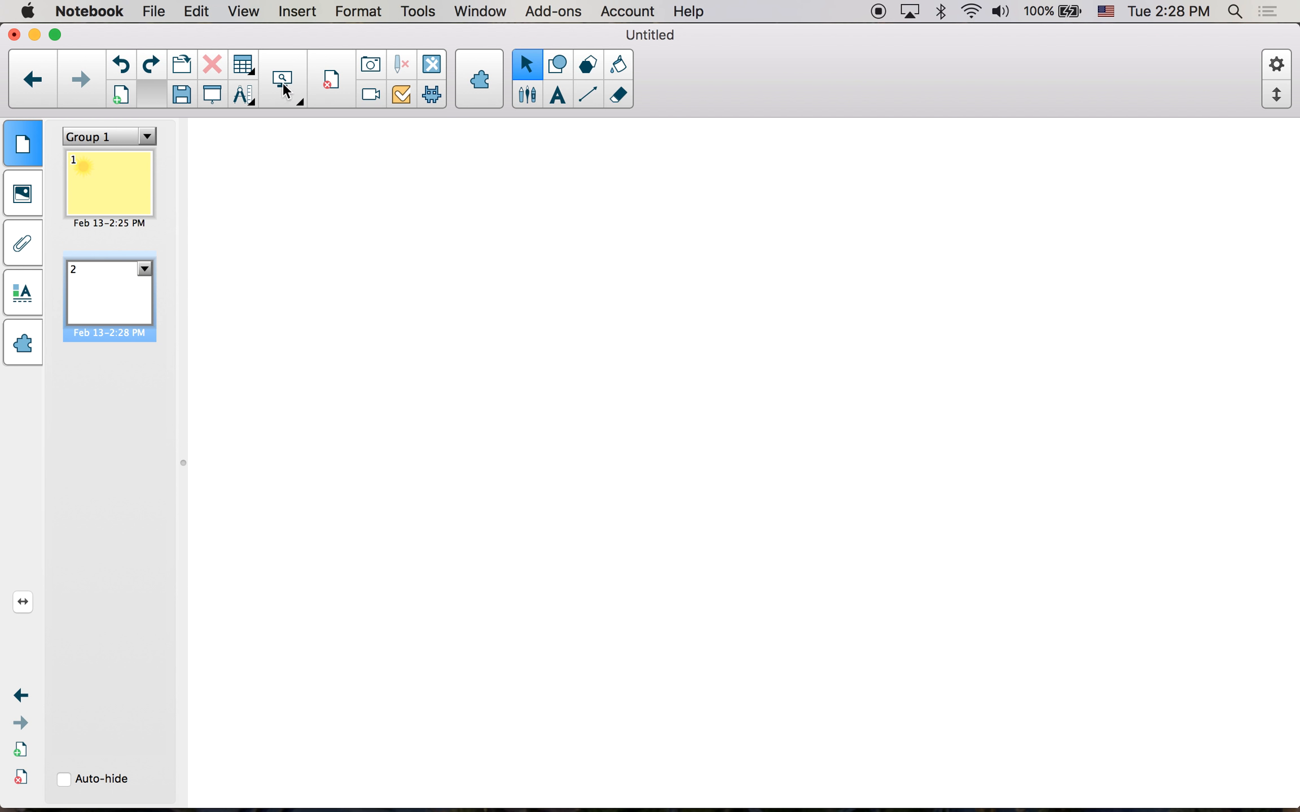
click(248, 66)
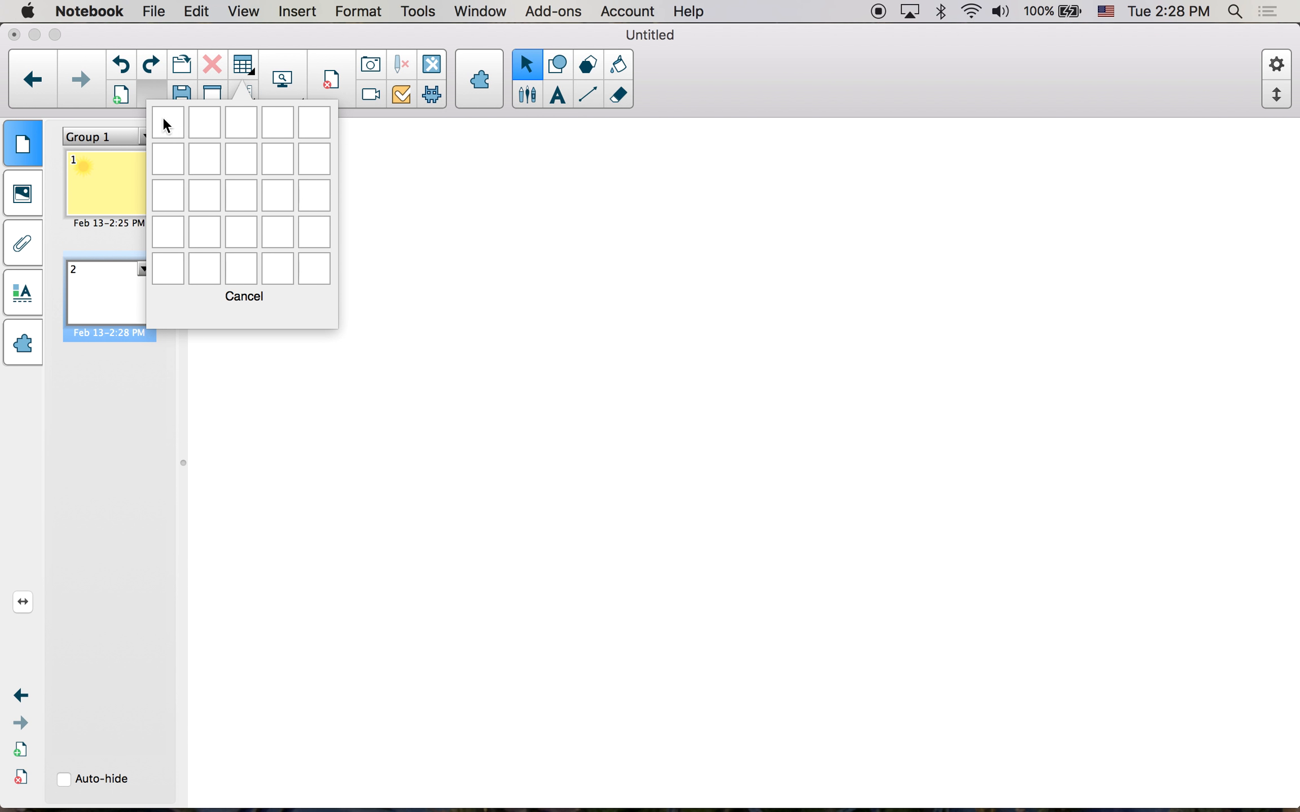
click(279, 226)
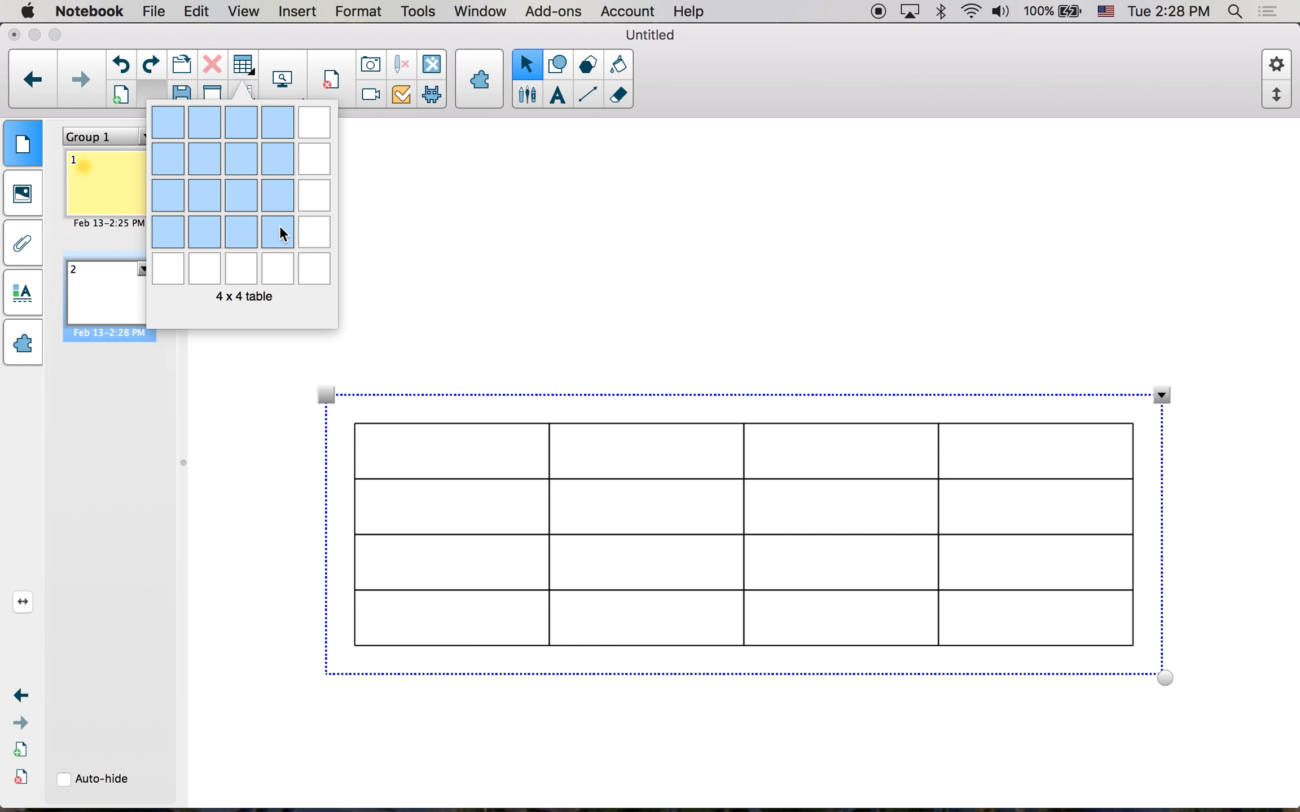
- Move the table to the upper part of the page and select its first cell
drag(476, 397, 428, 179)
click(375, 235)
click(377, 238)
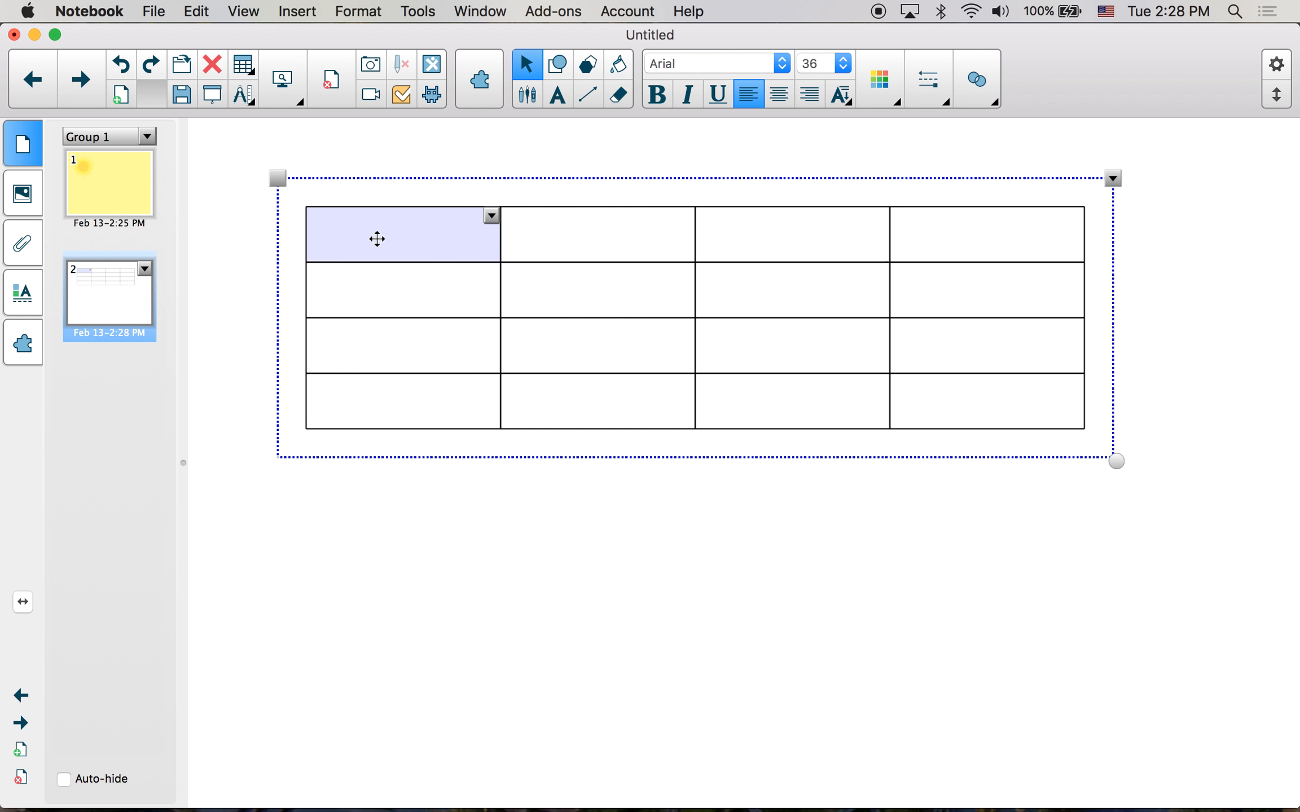
- Deselect the table on page 2 and undo its move and insertion
click(462, 237)
click(569, 621)
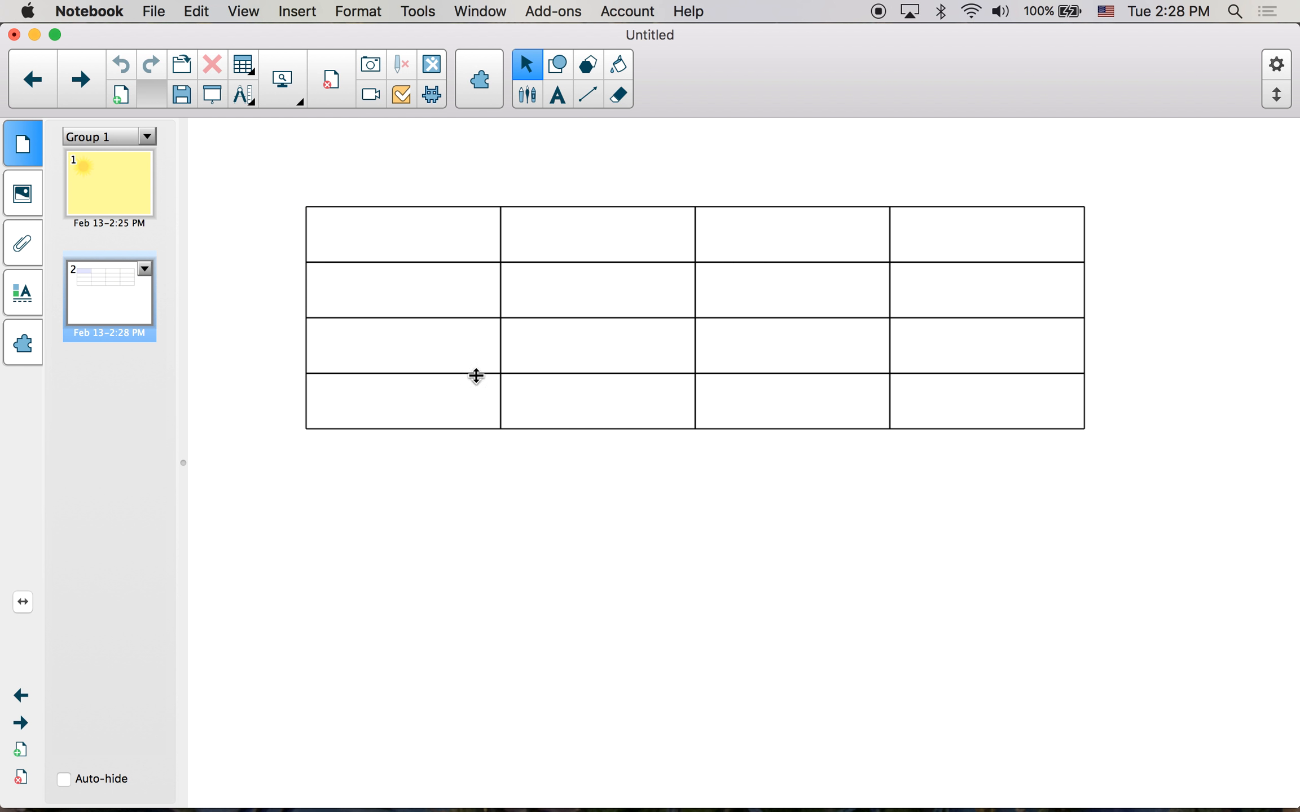
click(123, 65)
click(121, 67)
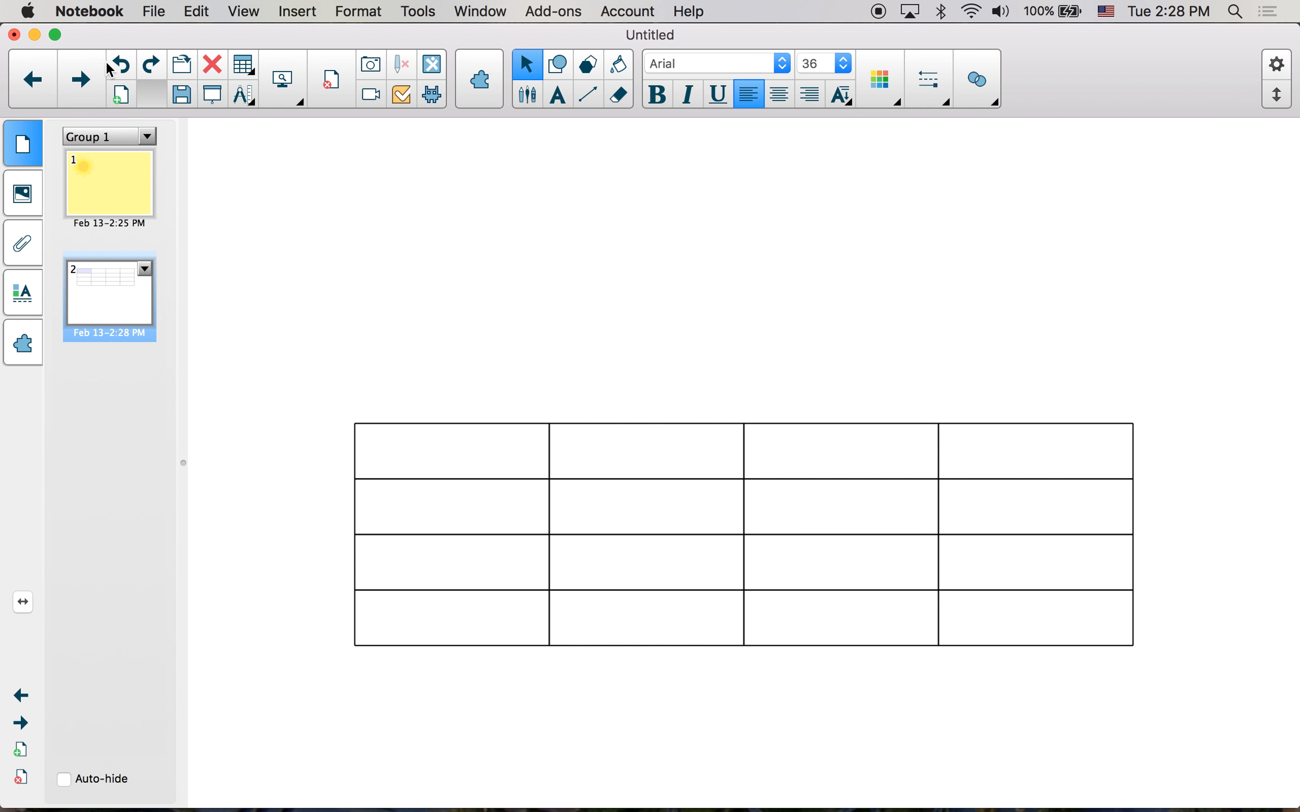
click(127, 70)
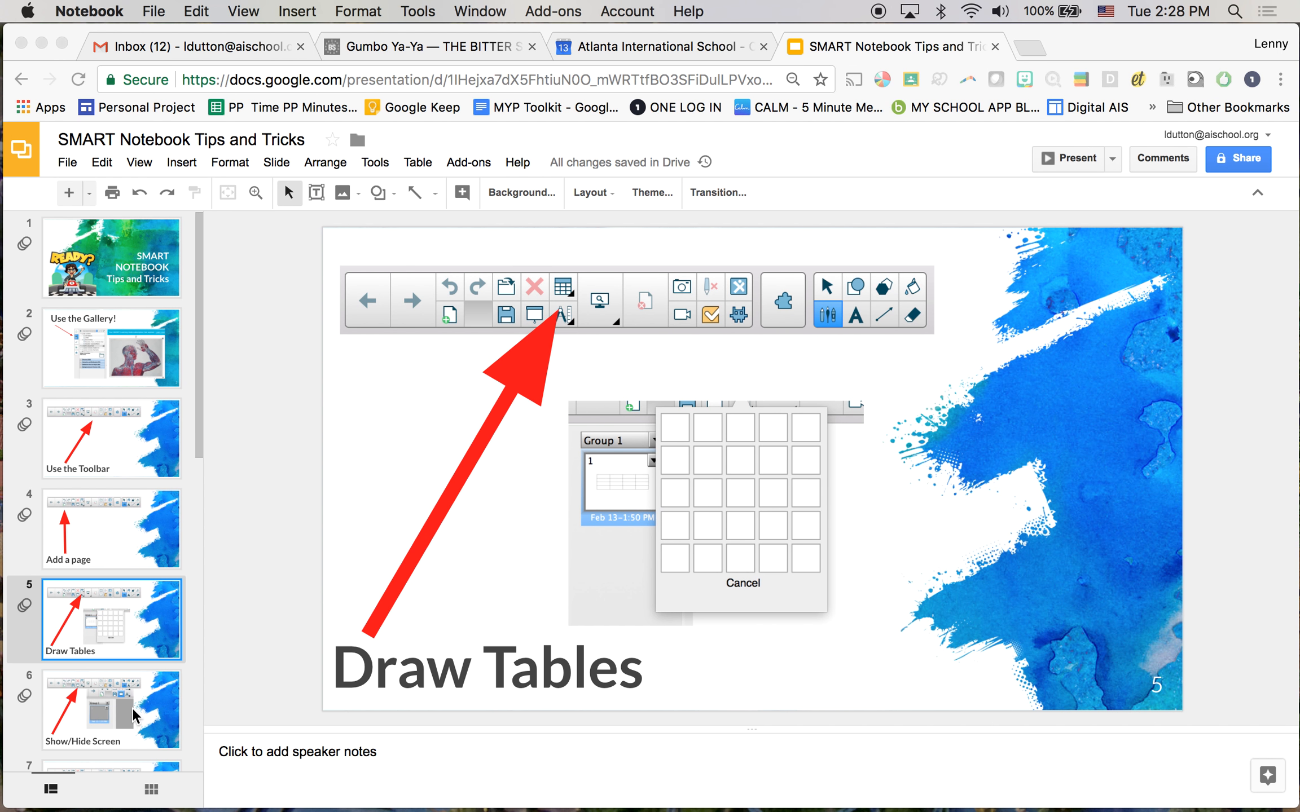
- View the "Show/Hide Screen" slide in the Google Chrome presentation and return to SMART Notebook
click(126, 709)
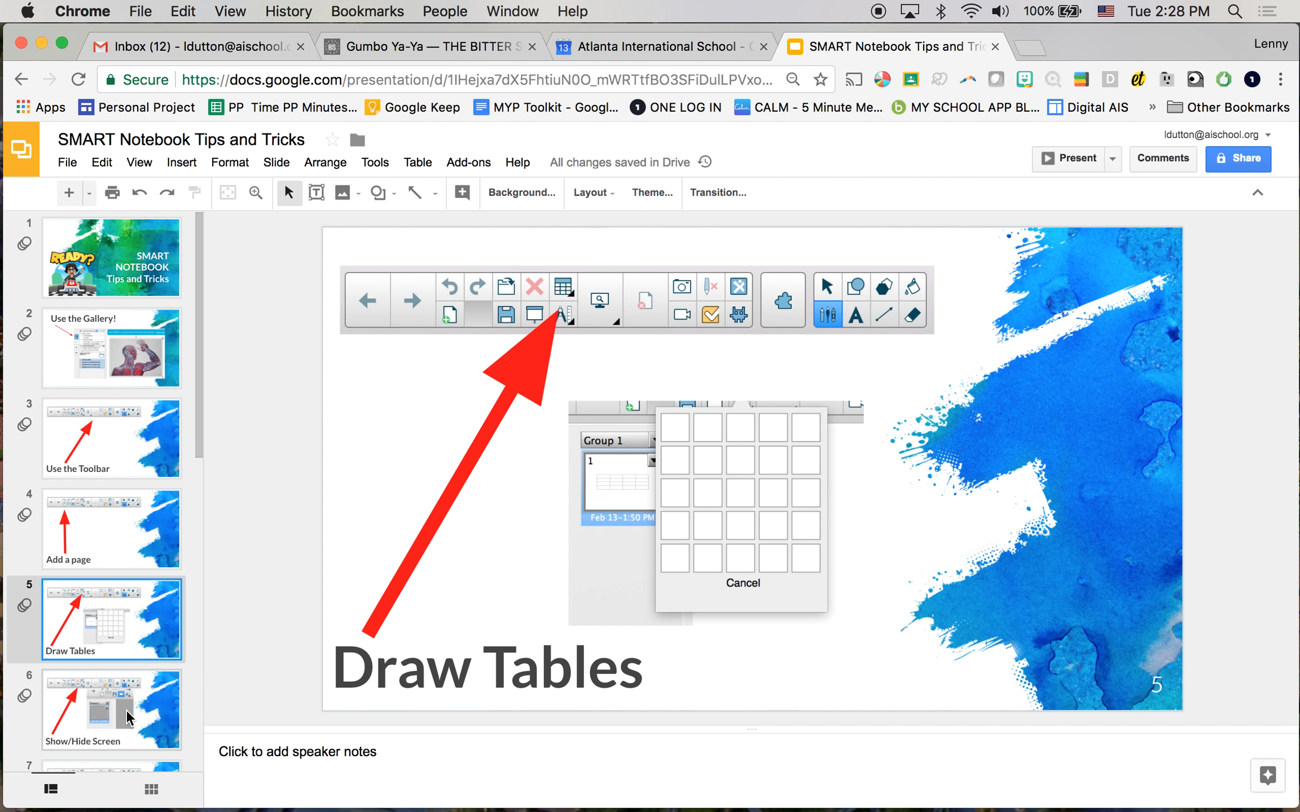
click(125, 709)
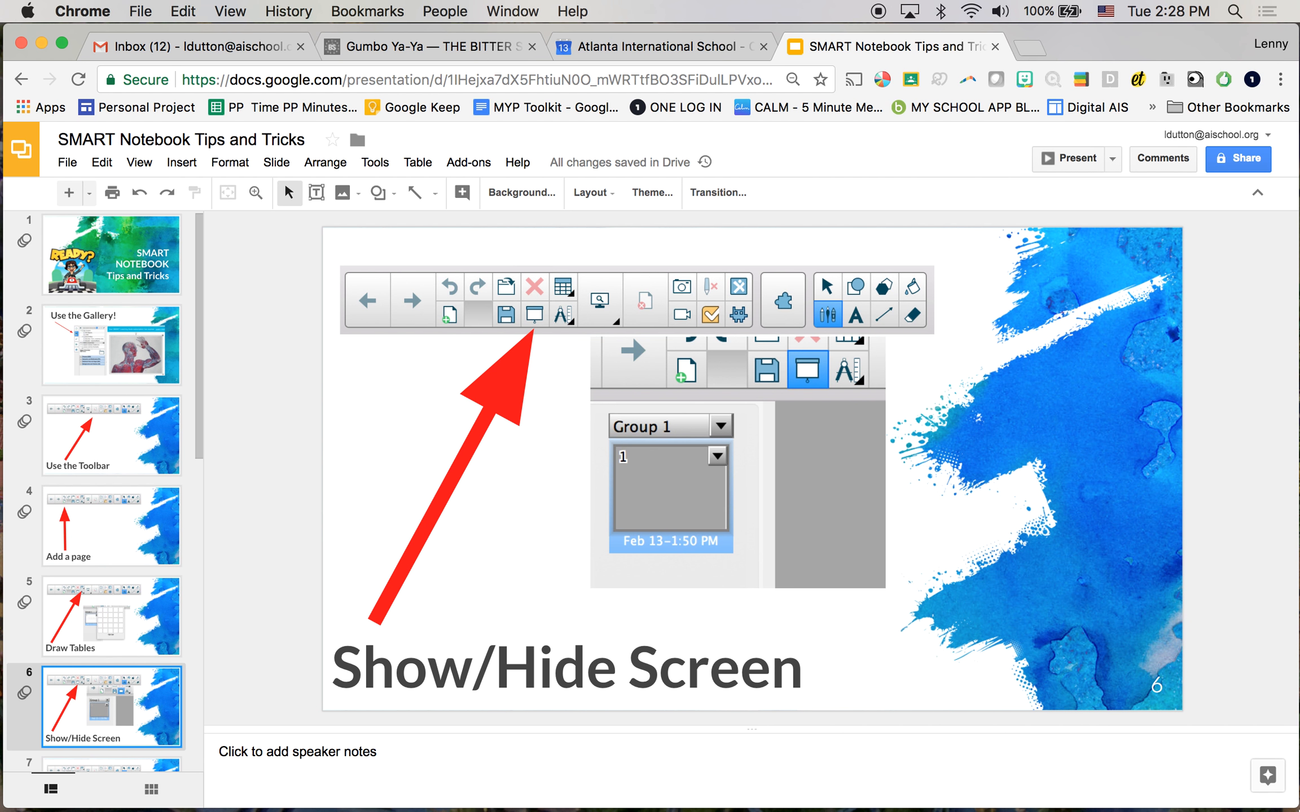
click(1207, 790)
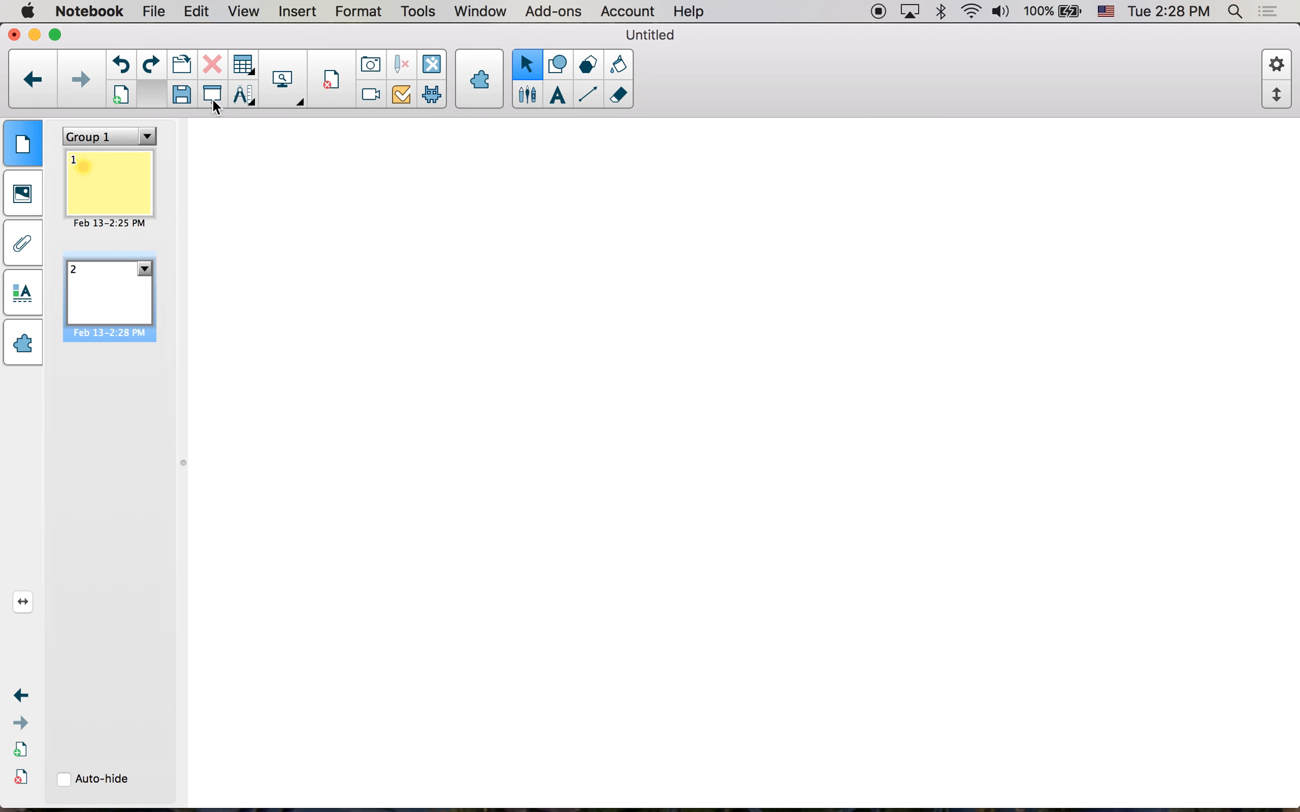
- Cover page 2 with the screen shade, slide it by its upper and side handles, and toggle it off and on
click(212, 96)
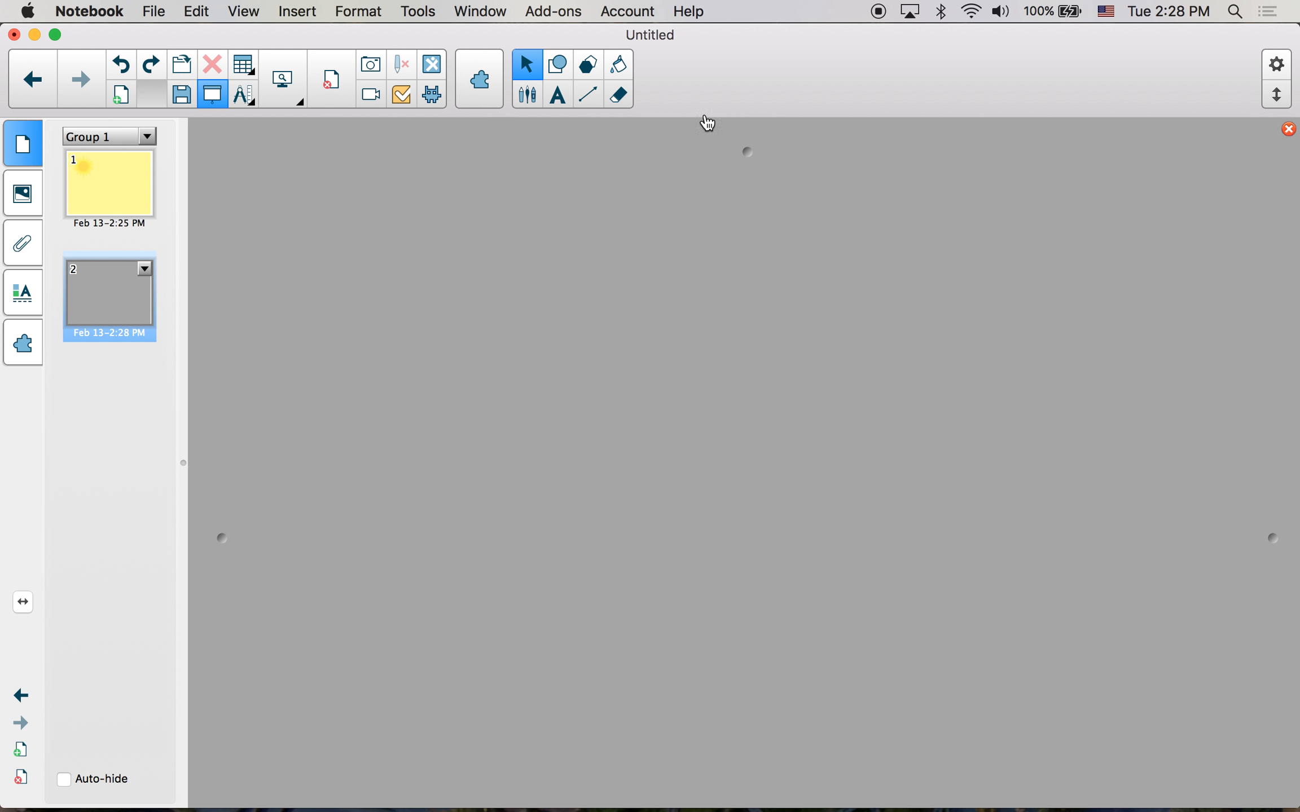
mouse_move(748, 153)
mouse_down()
mouse_move(748, 203)
mouse_move(738, 147)
mouse_up()
mouse_move(227, 536)
mouse_down()
mouse_move(439, 526)
mouse_move(691, 536)
mouse_move(296, 507)
mouse_move(222, 537)
mouse_up()
drag(229, 536, 84, 535)
click(213, 95)
click(213, 94)
- Check the uncovered sun page, go back to page 2, and remove its screen shade
click(92, 190)
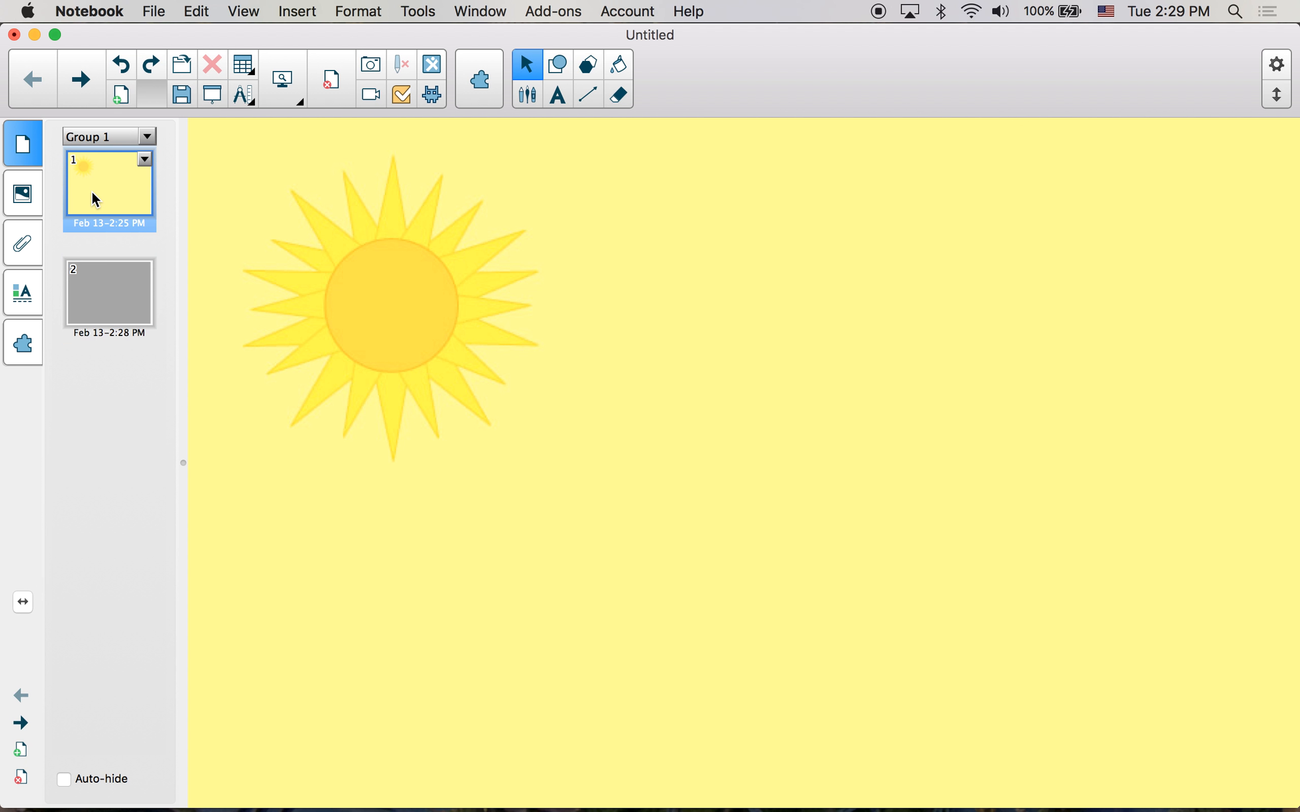
click(115, 302)
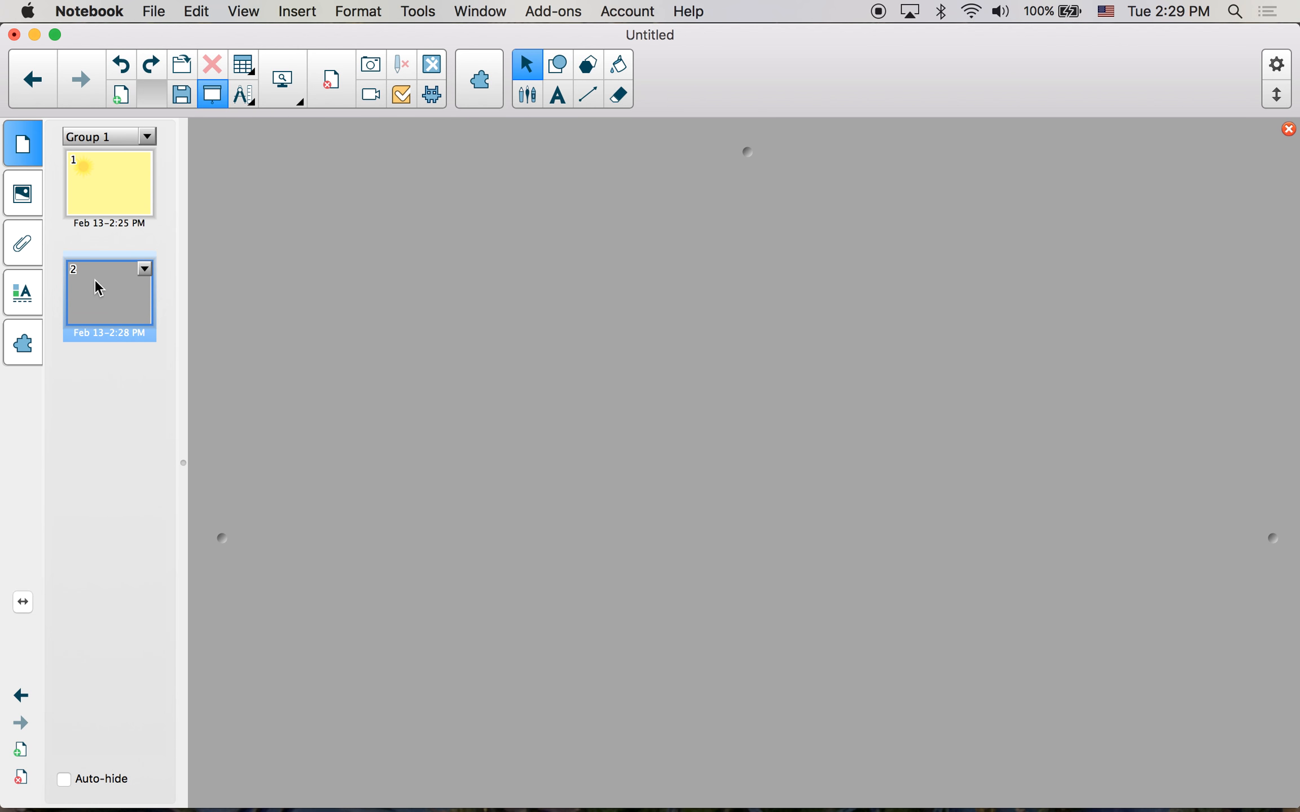
click(214, 96)
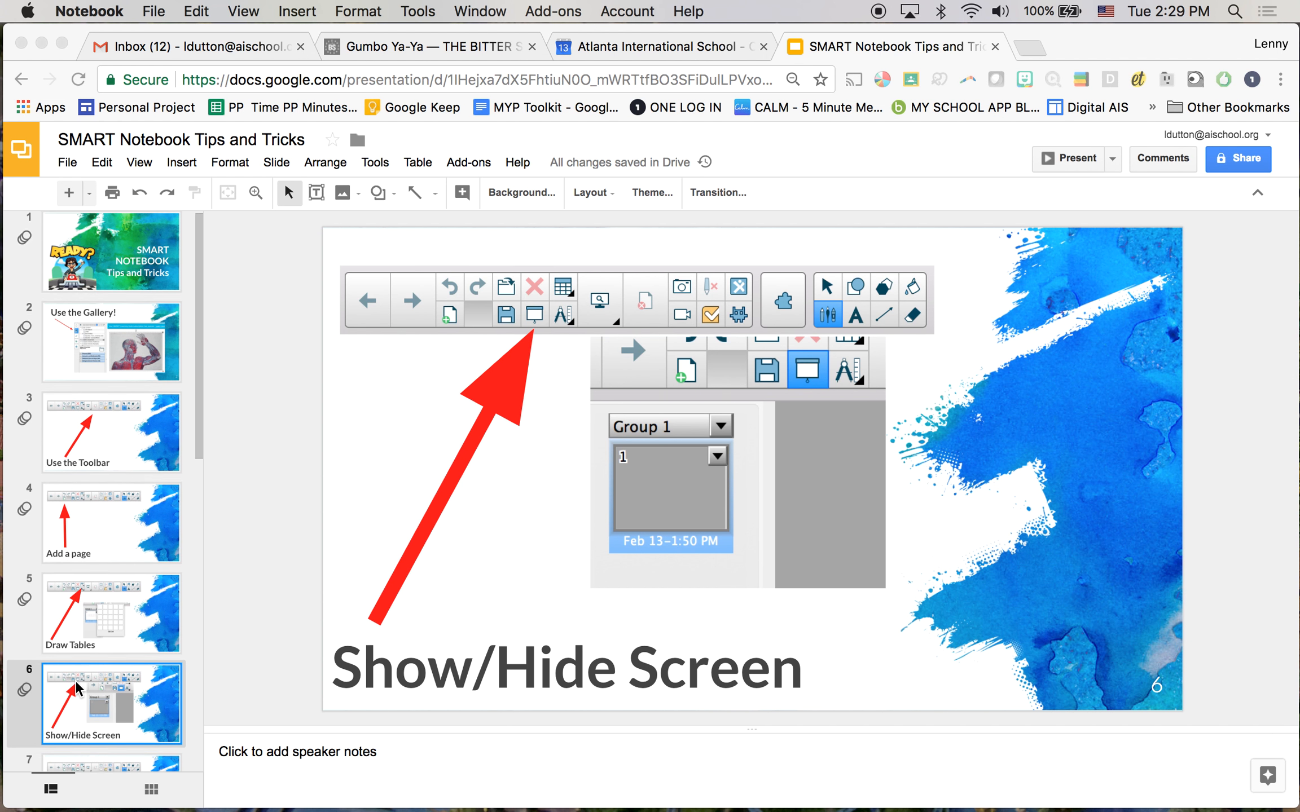
- View the "Use Measurement Tools" slide in the Google Chrome presentation and return to SMART Notebook
scroll(75, 681, down, 5)
click(90, 584)
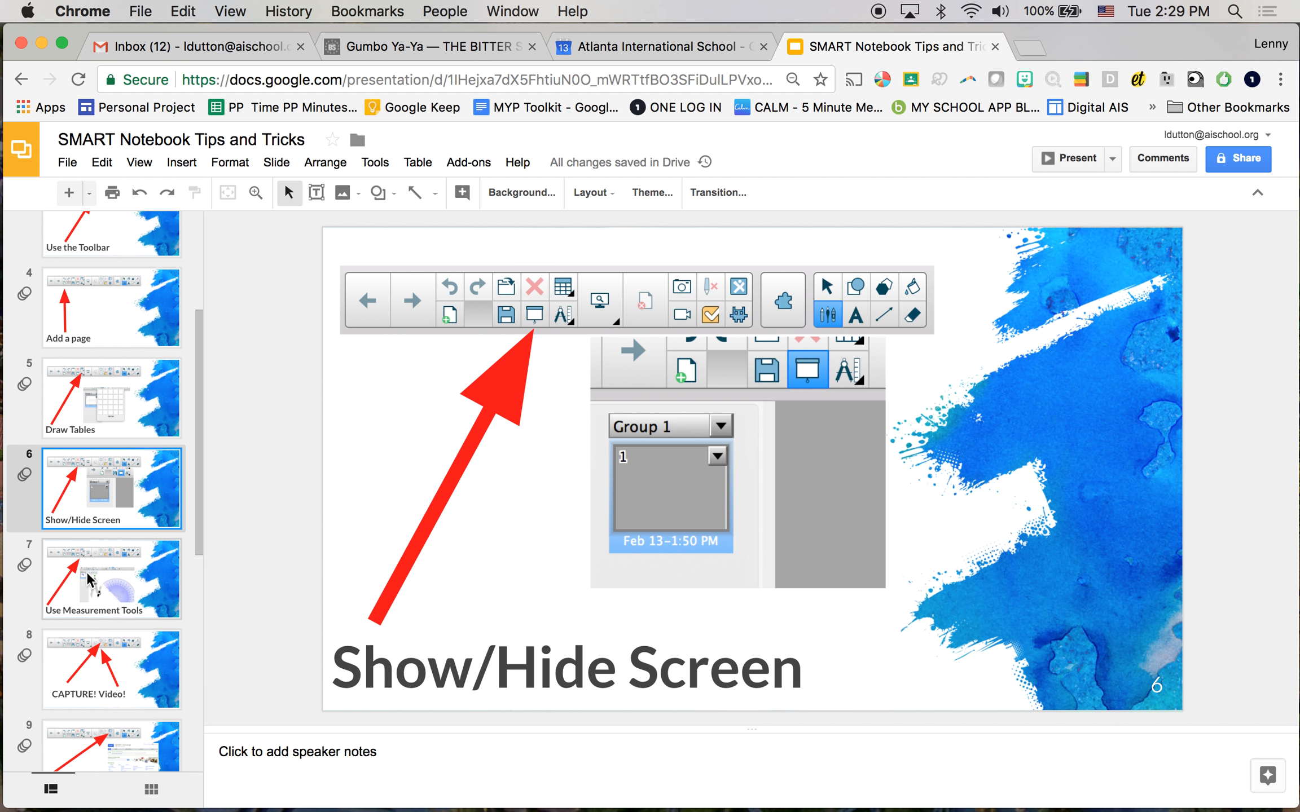
mouse_move(1263, 810)
click(1199, 790)
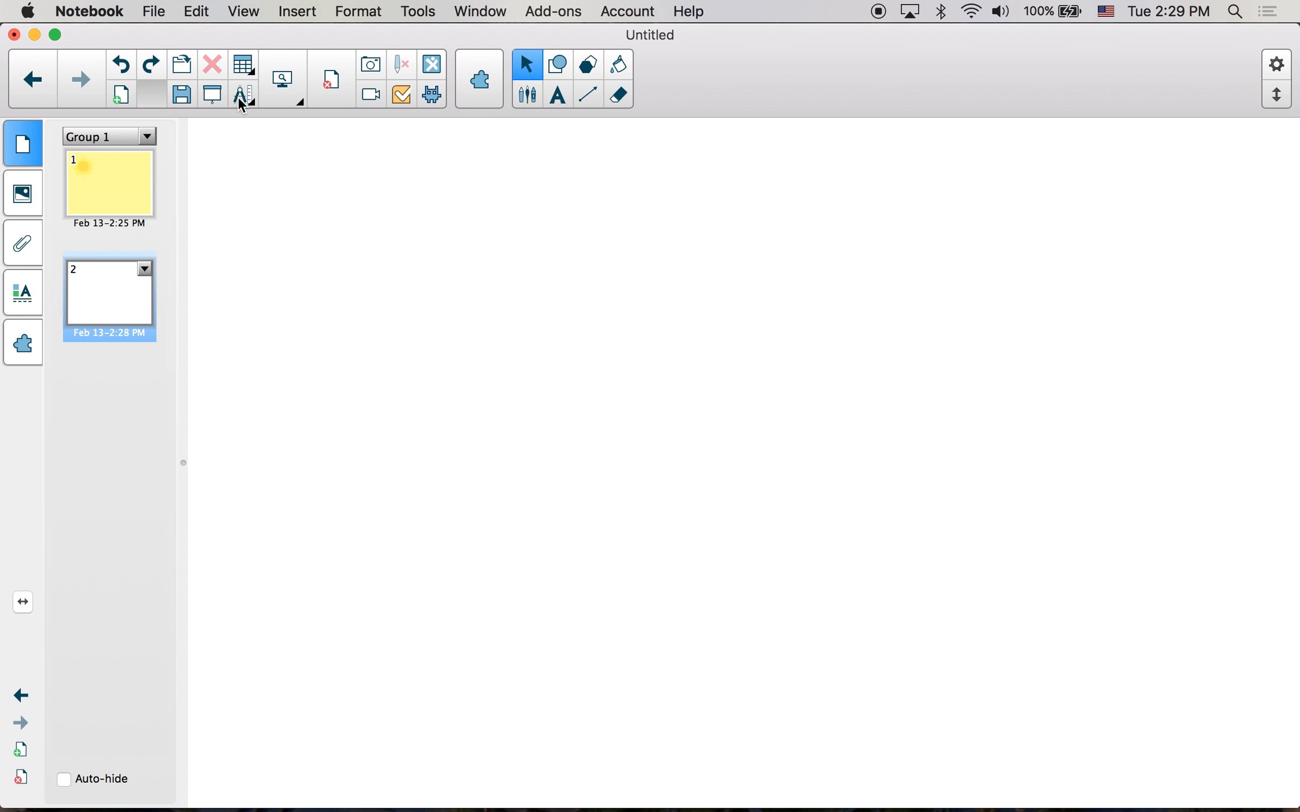
- Add a protractor and a compass to page 2, and place the compass to the right of the protractor
click(250, 103)
click(226, 147)
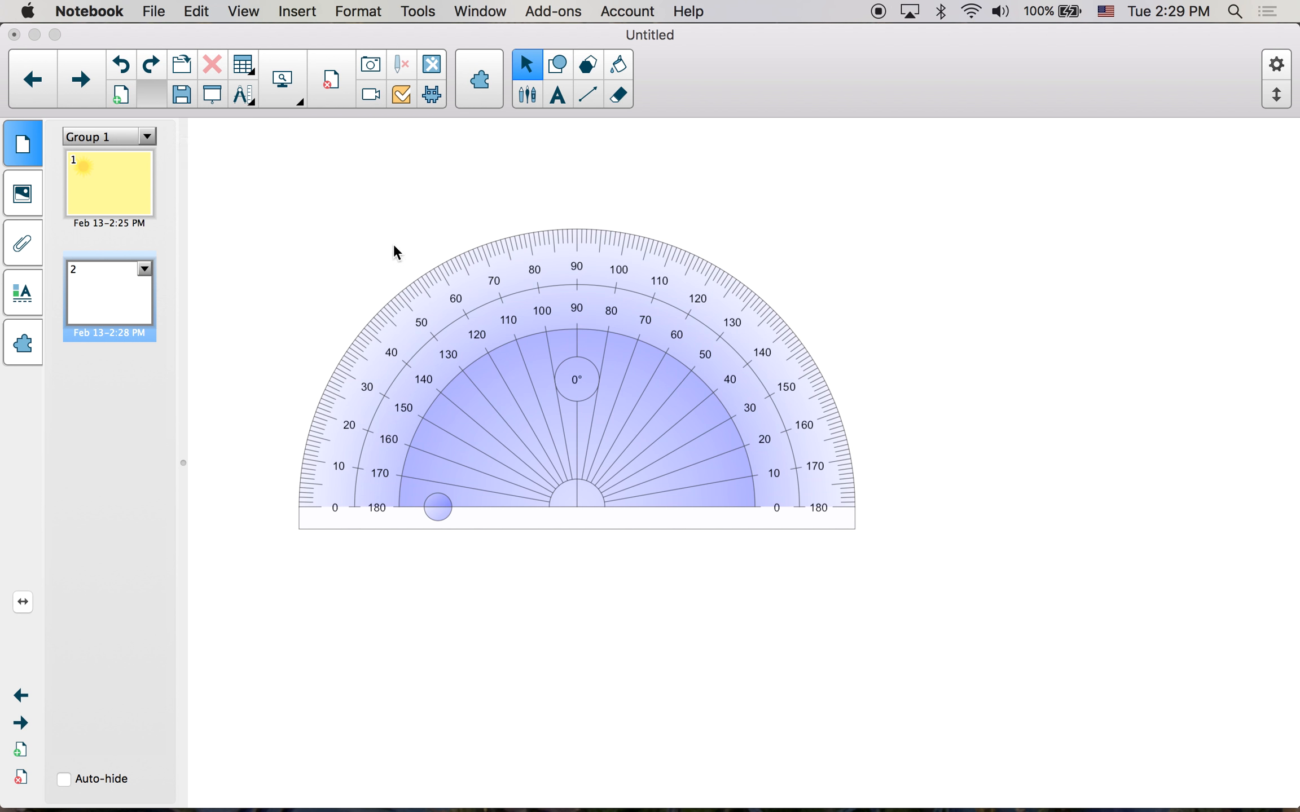
click(244, 99)
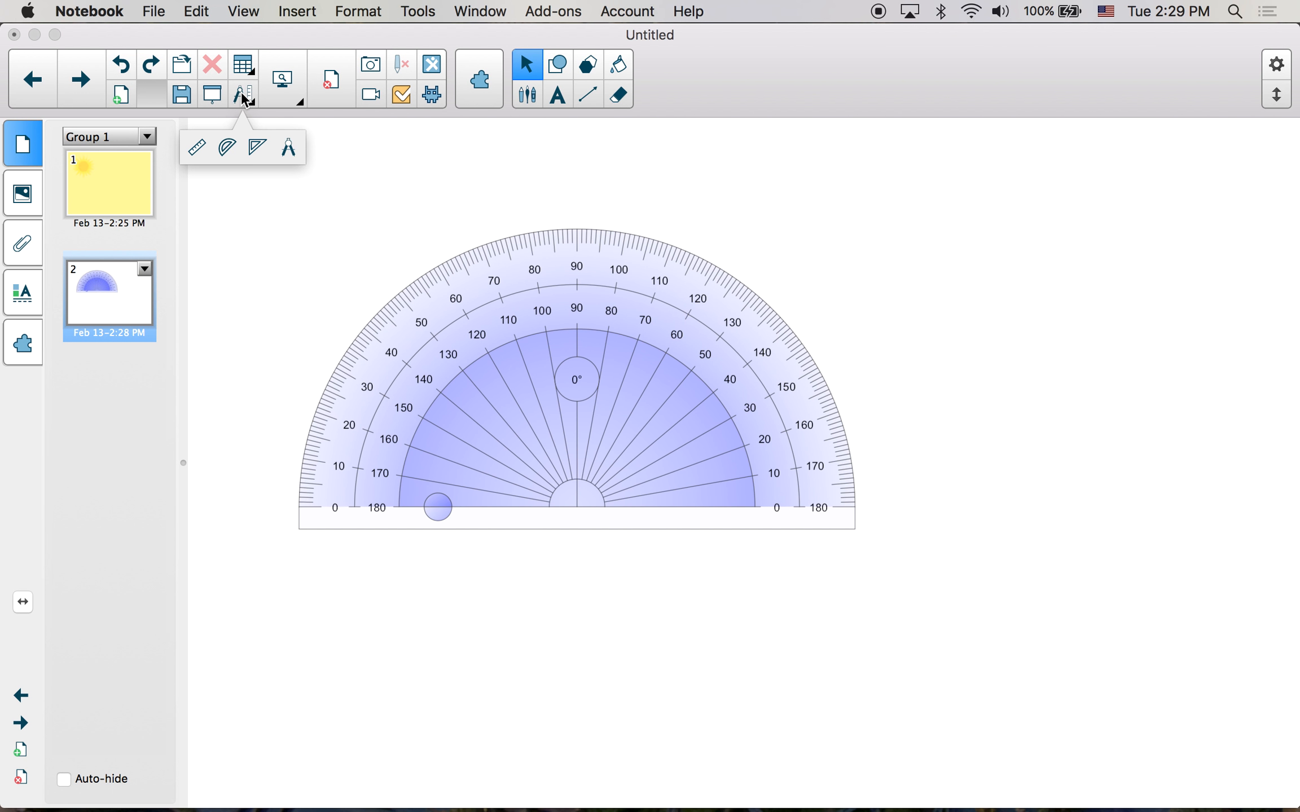
click(290, 142)
drag(687, 346, 911, 248)
mouse_move(909, 441)
mouse_down()
mouse_move(841, 455)
mouse_move(937, 414)
mouse_move(1006, 356)
mouse_up()
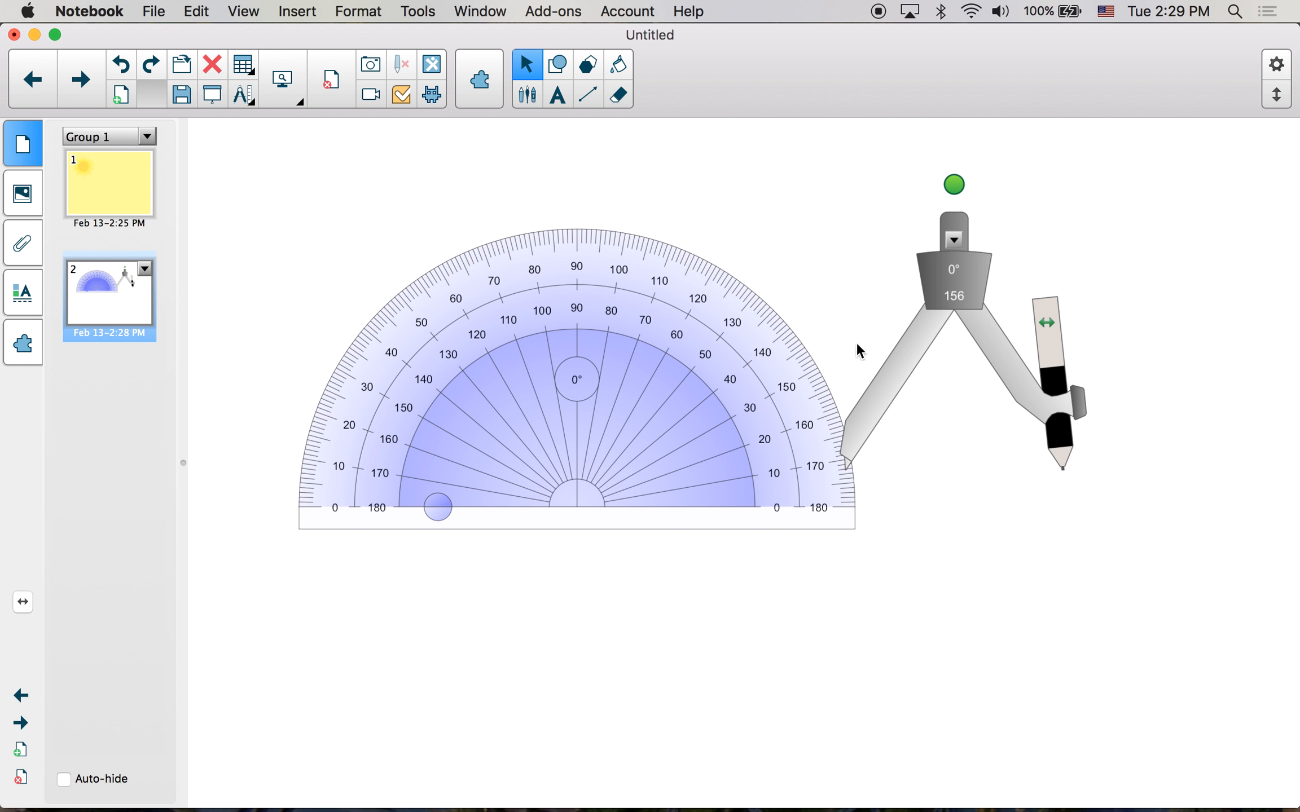
- Rotate the protractor to about 66° and add a blank page after page 2
drag(653, 424, 652, 390)
drag(739, 412, 584, 272)
drag(510, 248, 351, 419)
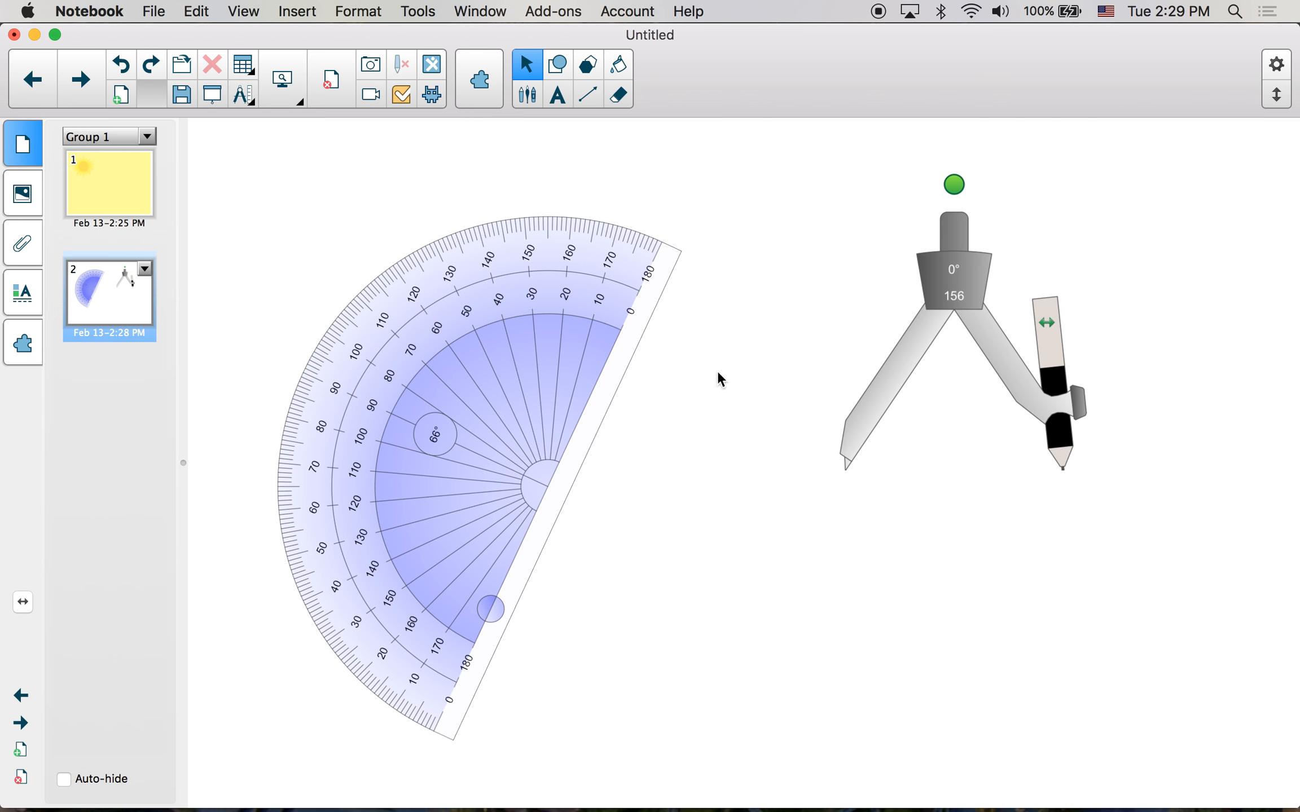
click(117, 63)
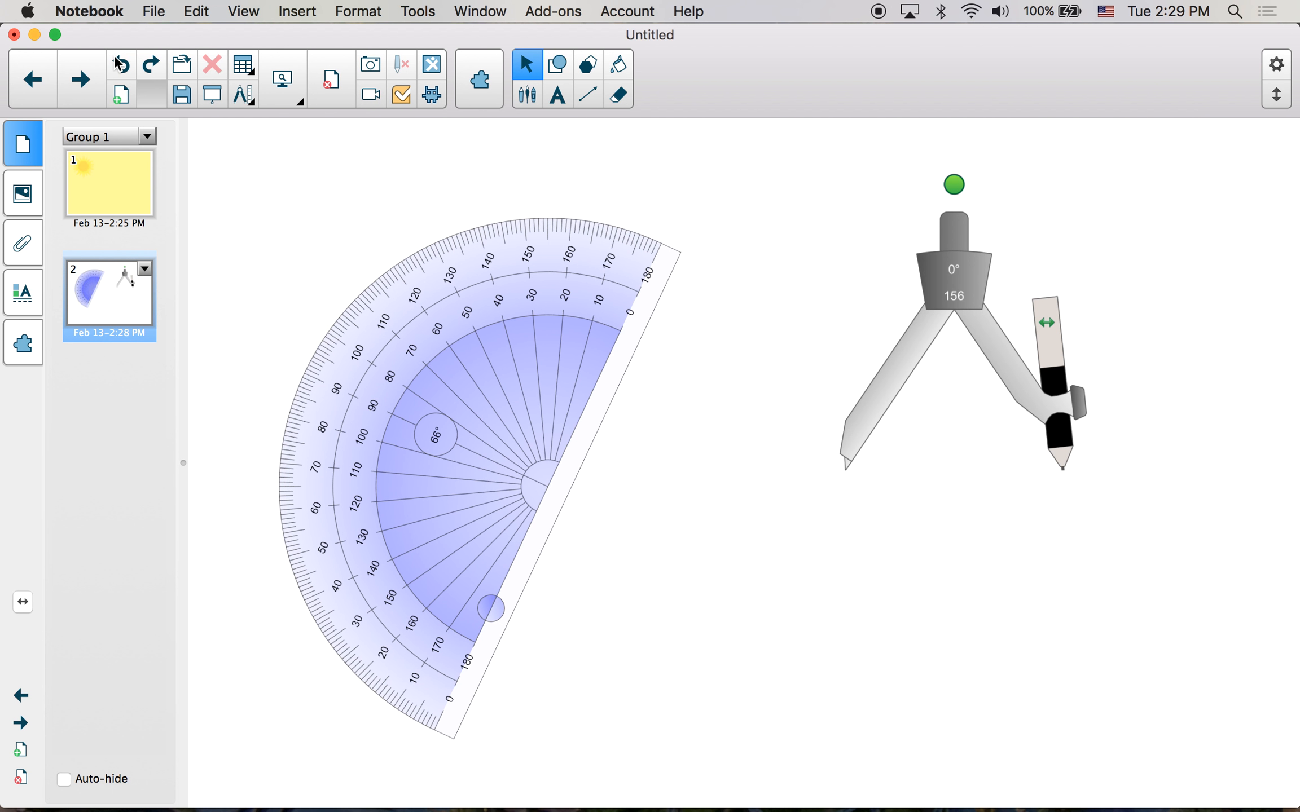
click(121, 95)
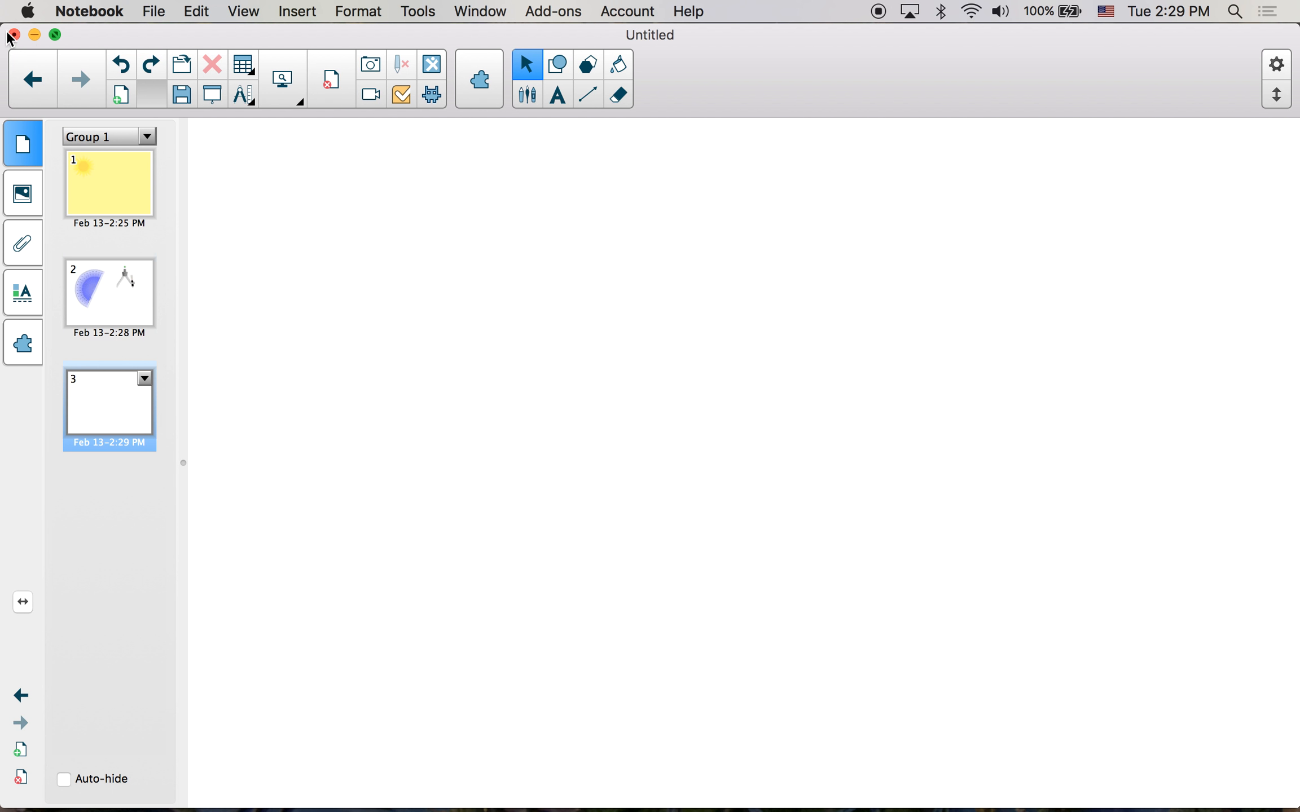
- View the "CAPTURE! Video!" slide in the Google Chrome presentation and return to SMART Notebook
click(34, 35)
scroll(122, 531, down, 3)
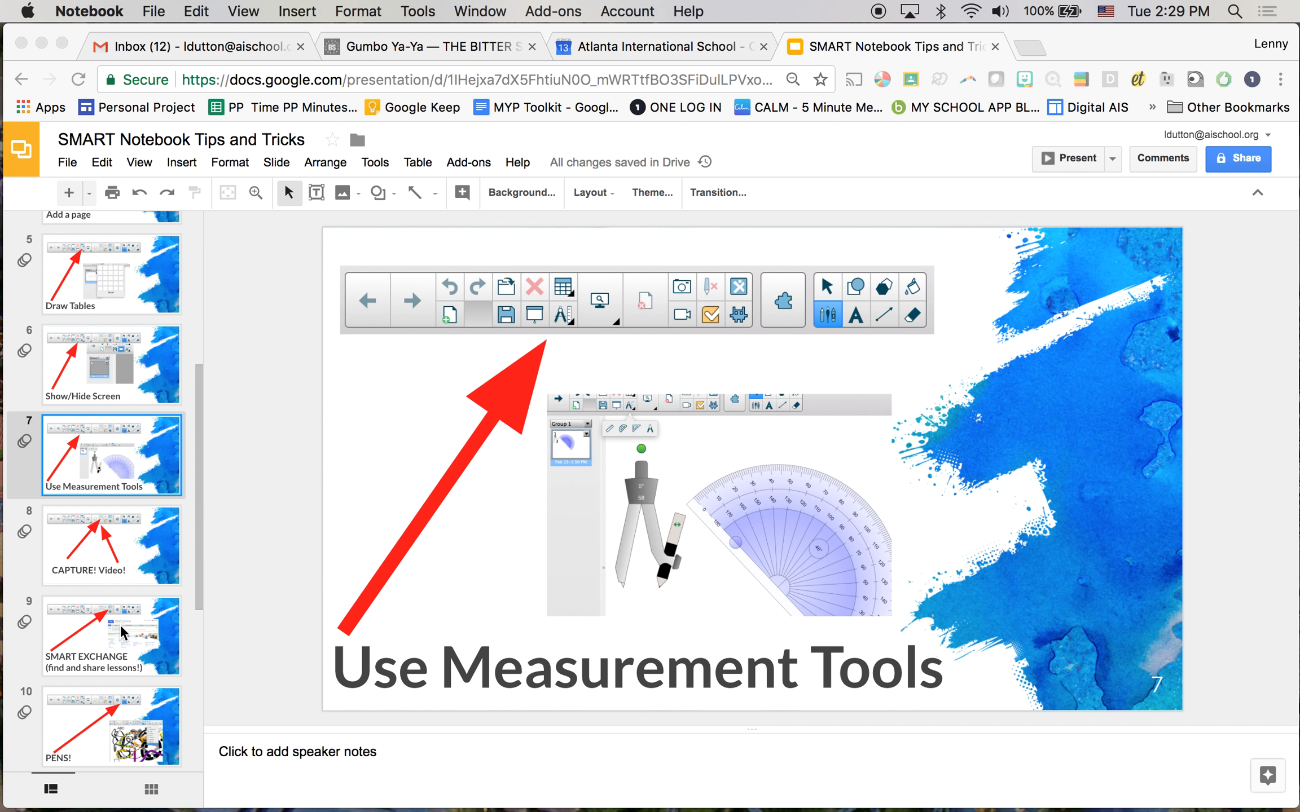
click(122, 531)
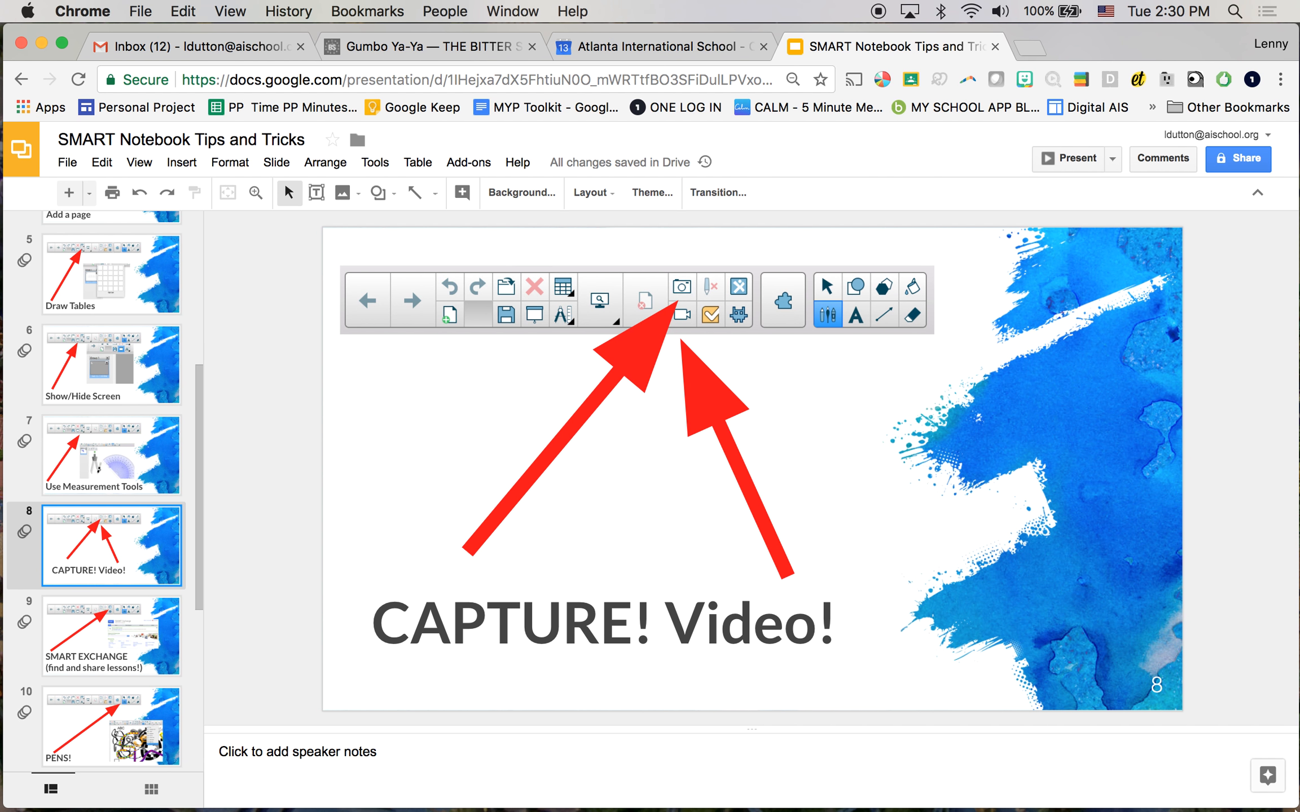
click(1266, 785)
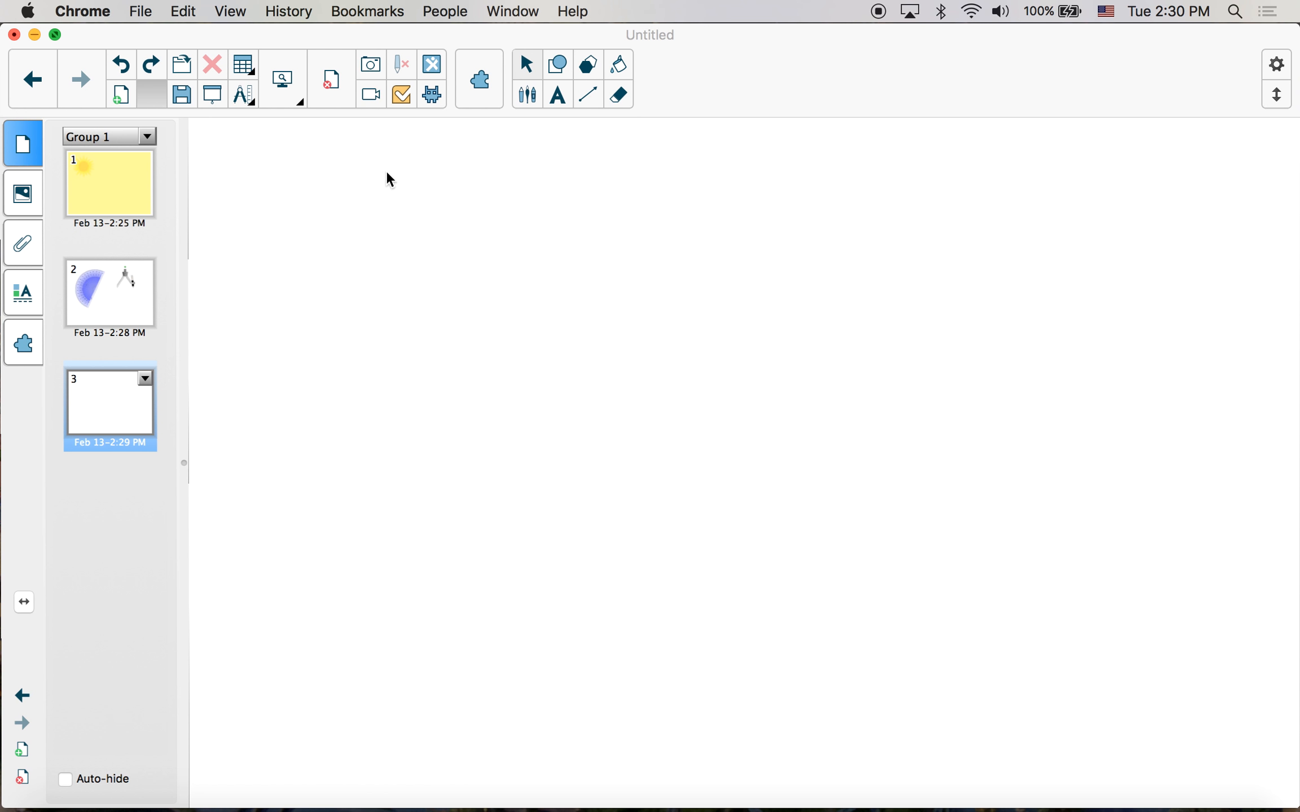
- Capture a rectangular area of page 3 with the screen capture tool and dismiss the capture without saving it
click(372, 67)
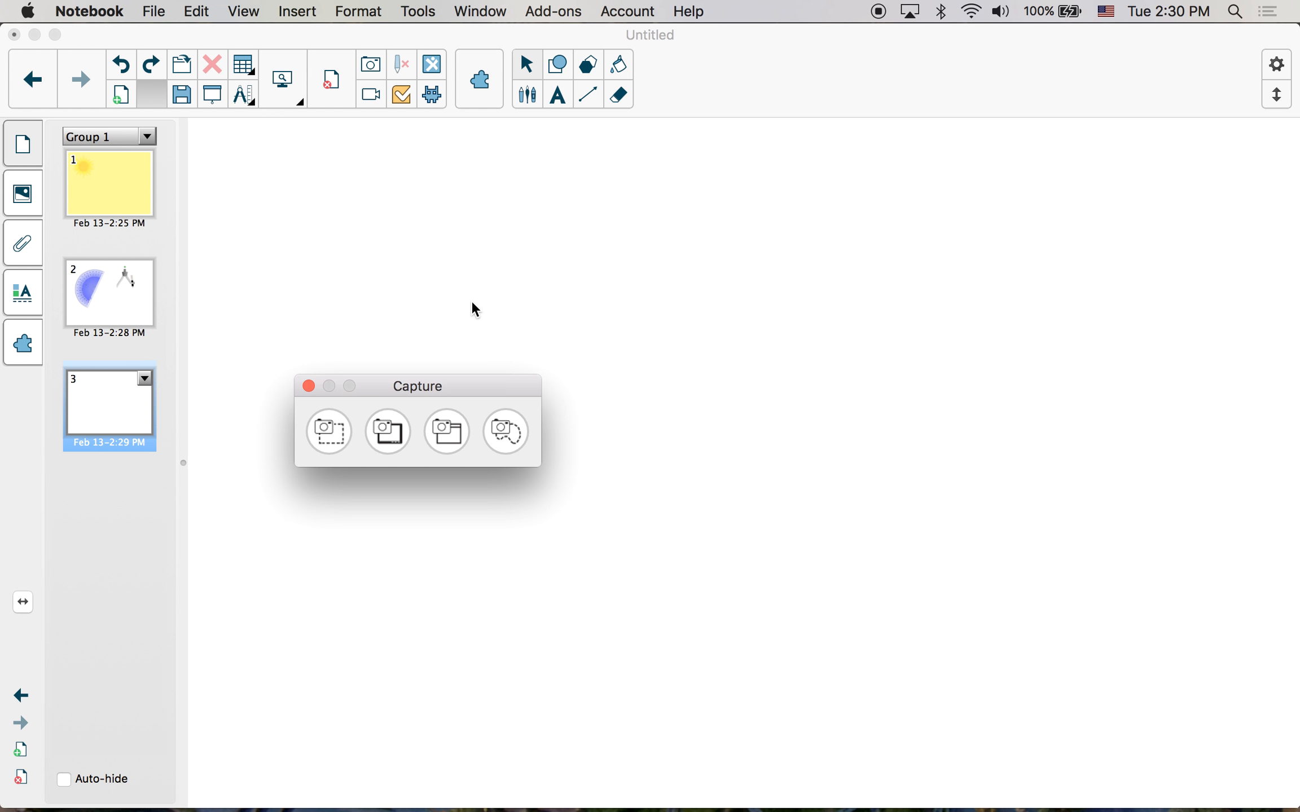
click(330, 432)
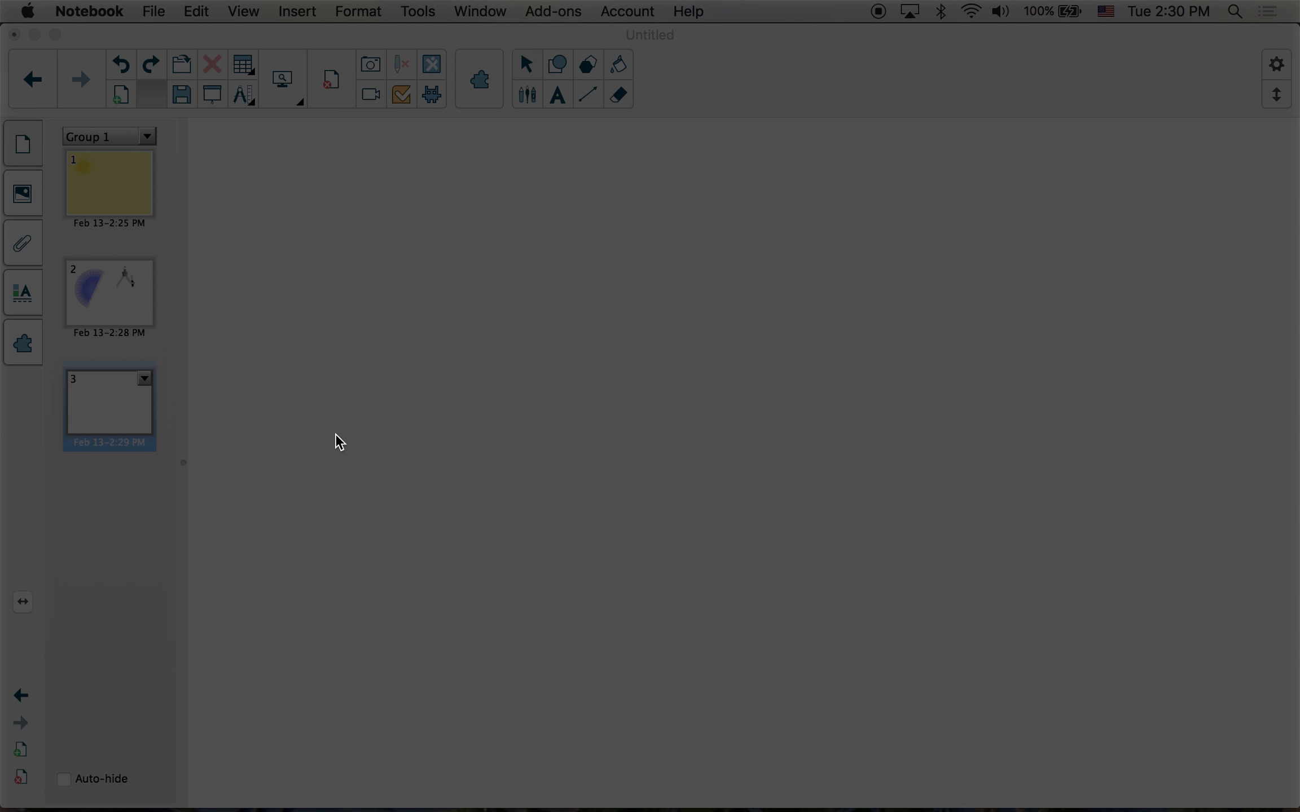
drag(399, 155, 838, 513)
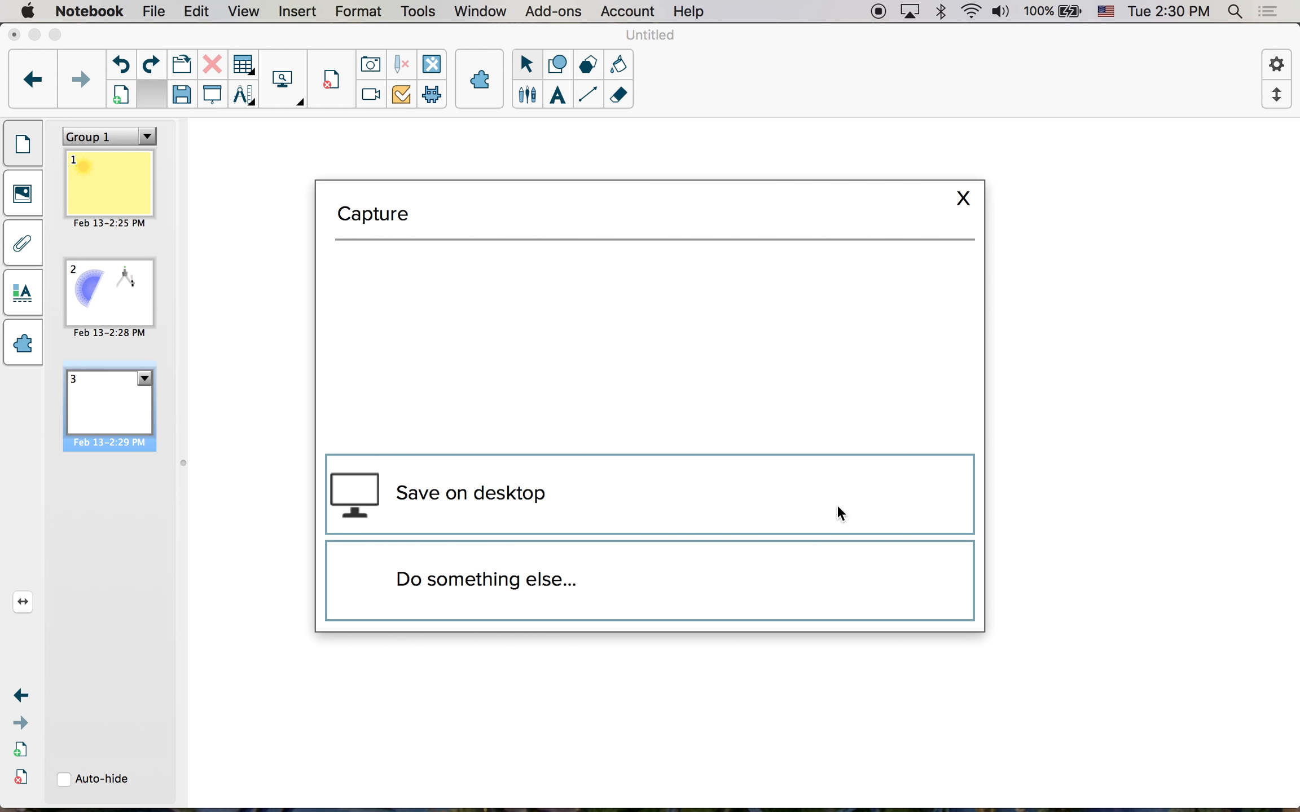
click(964, 201)
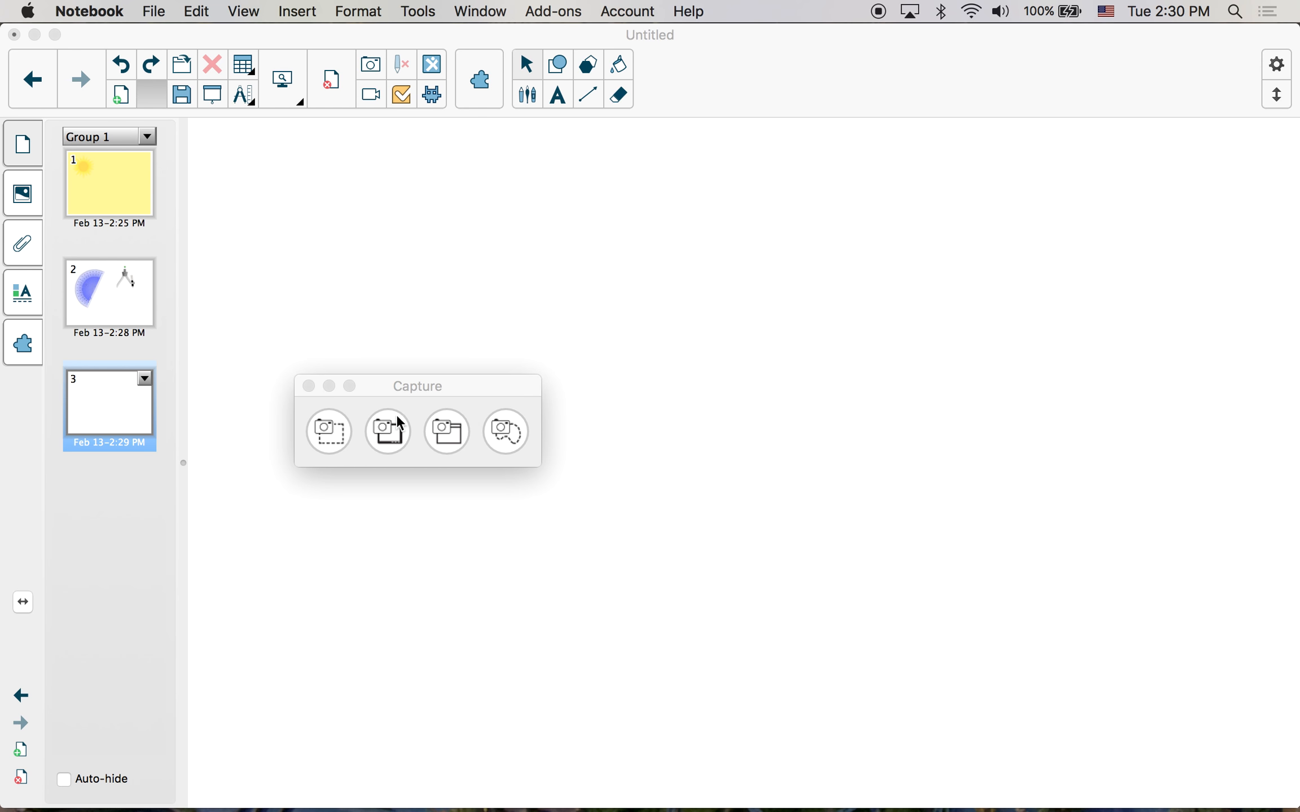
- Take another screen capture with the second Capture mode and discard the result
click(387, 431)
mouse_move(367, 282)
mouse_down()
mouse_move(560, 551)
mouse_move(630, 270)
mouse_move(478, 265)
mouse_up()
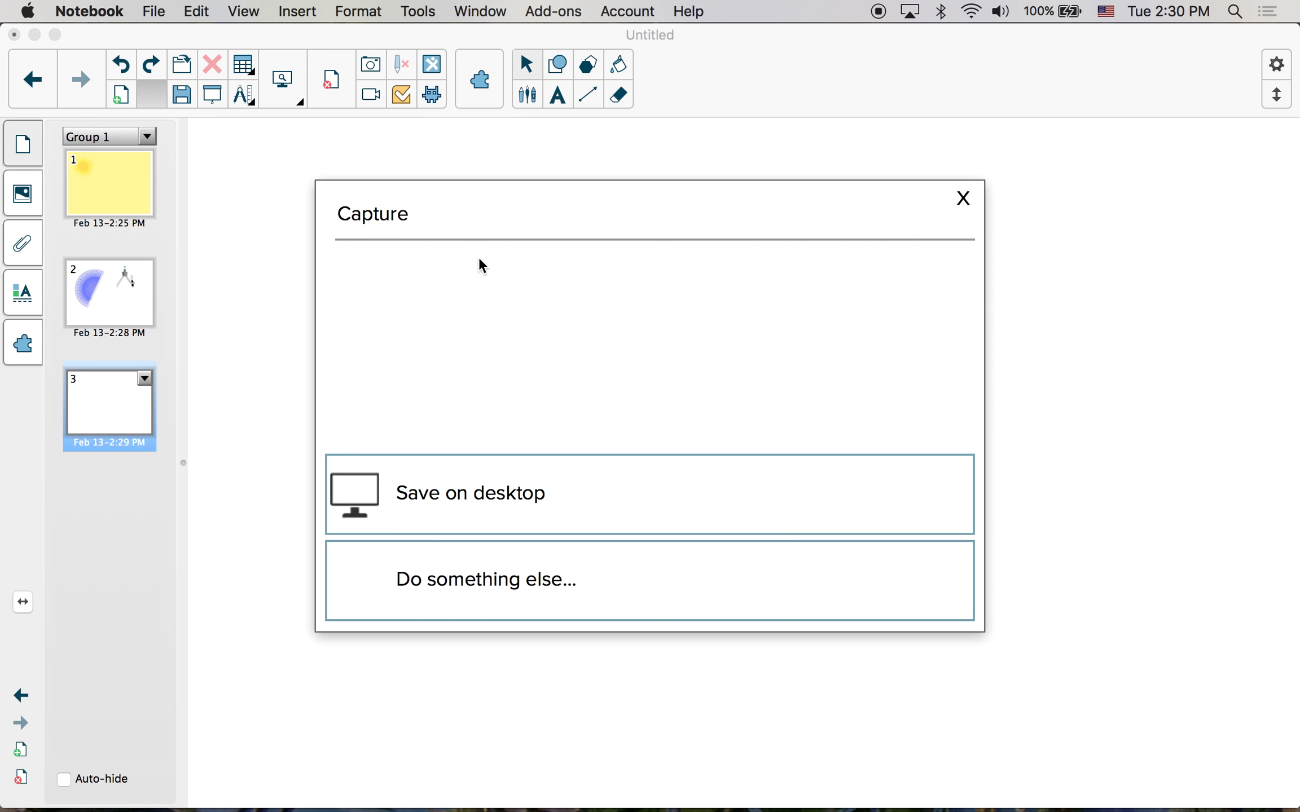
click(963, 199)
- Move the Capture window higher on page 3, close it, and return to the blank page
drag(385, 386, 471, 240)
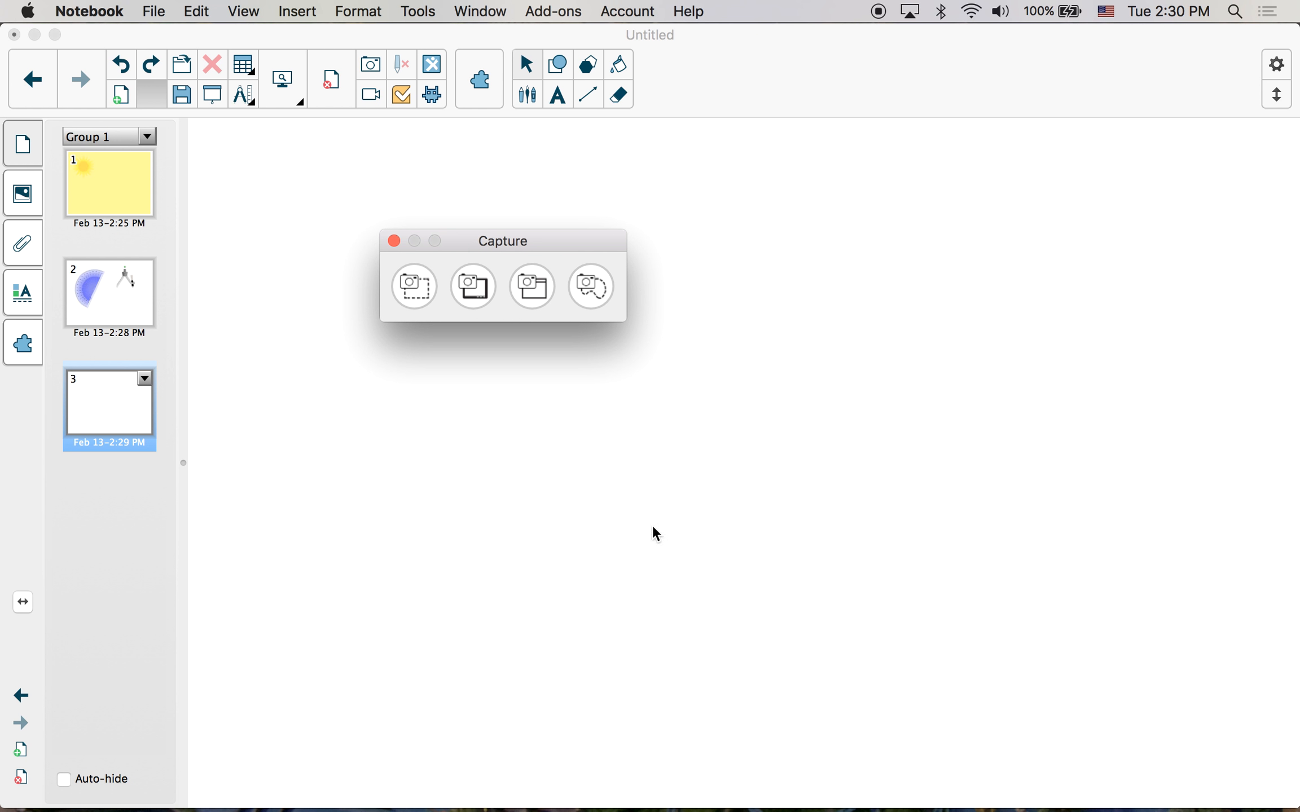
mouse_move(1049, 810)
click(393, 242)
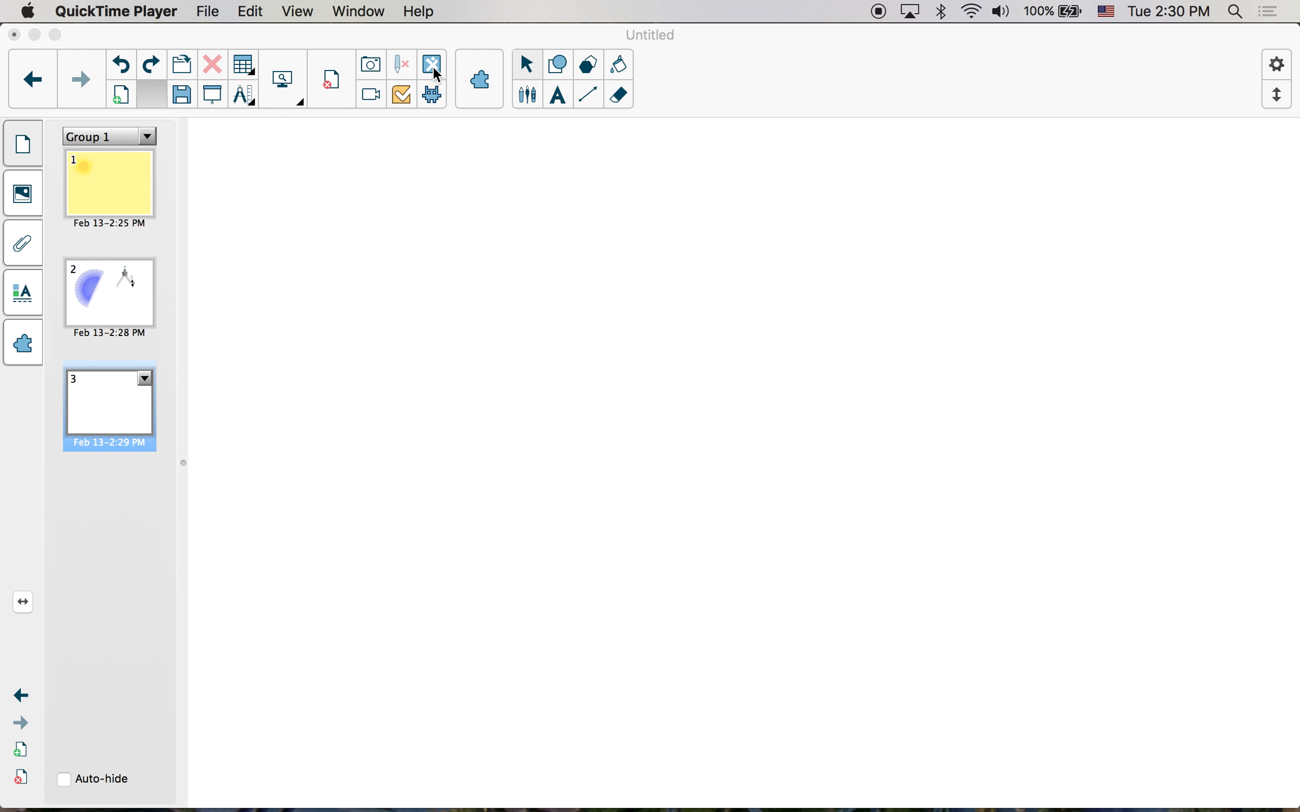
click(375, 281)
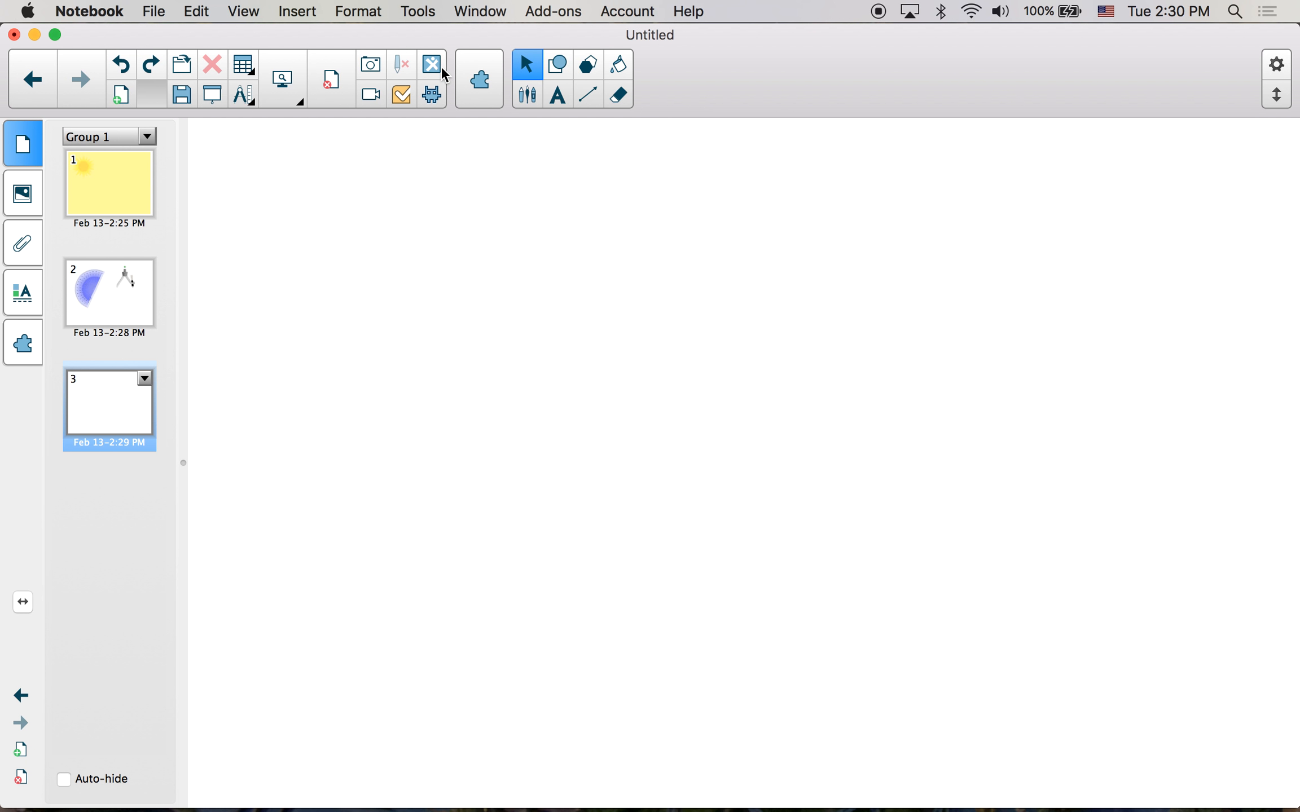
- View the "SMART EXCHANGE (find and share lessons!)" slide in the Google Chrome presentation and return to SMART Notebook
click(34, 35)
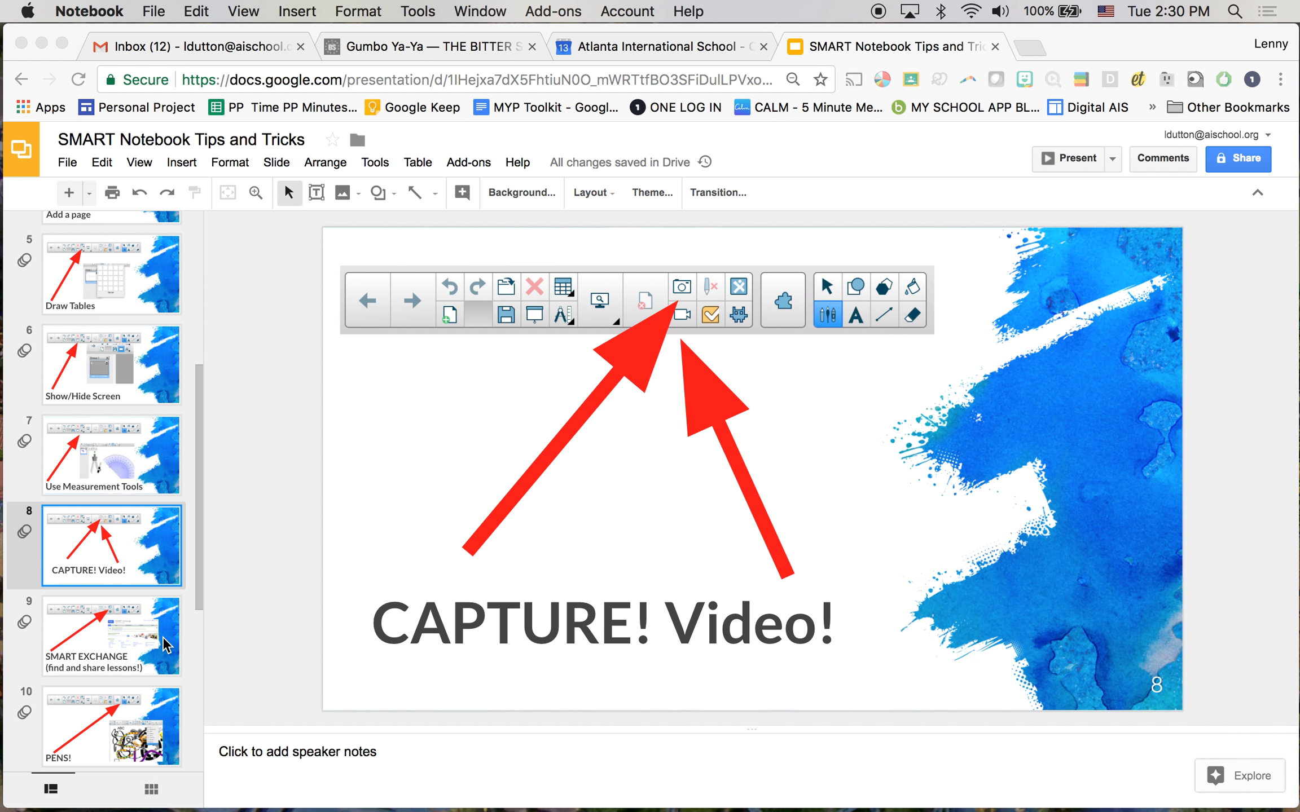
click(129, 625)
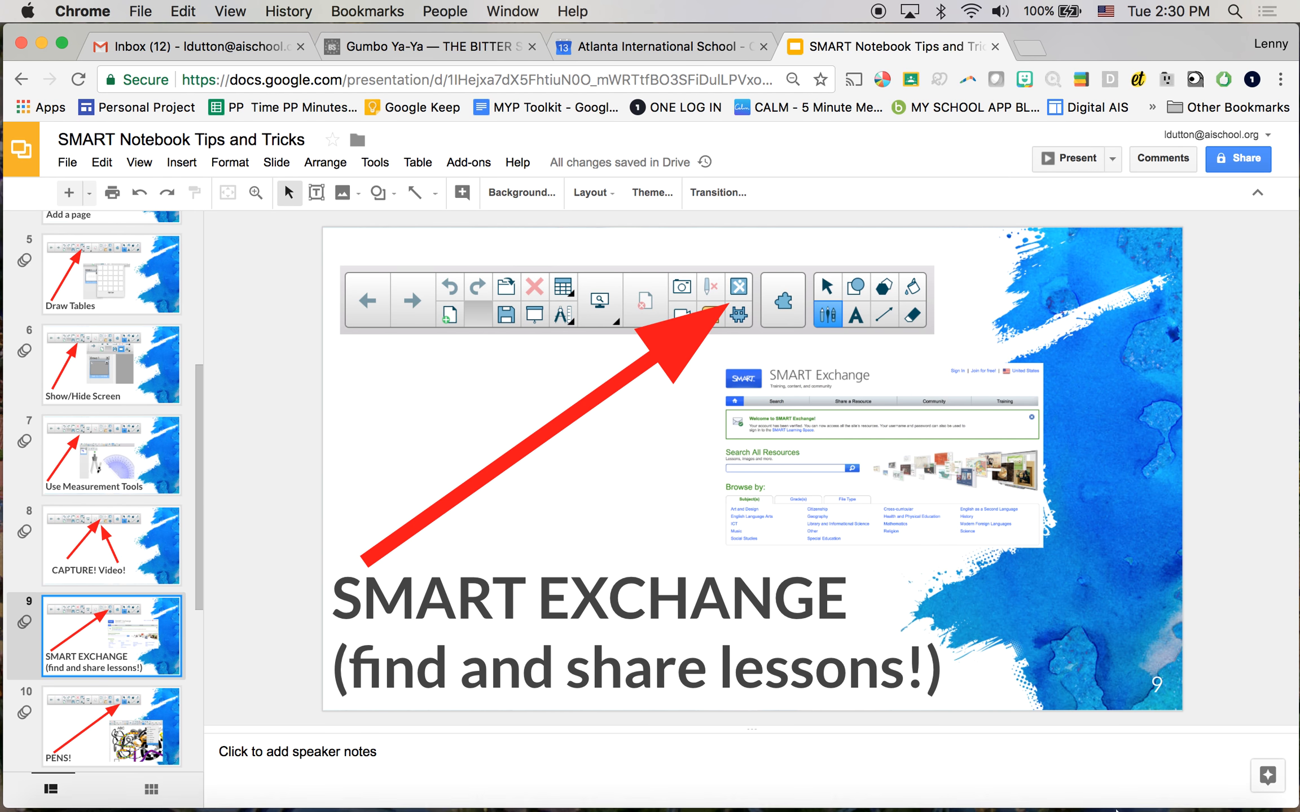
click(1195, 796)
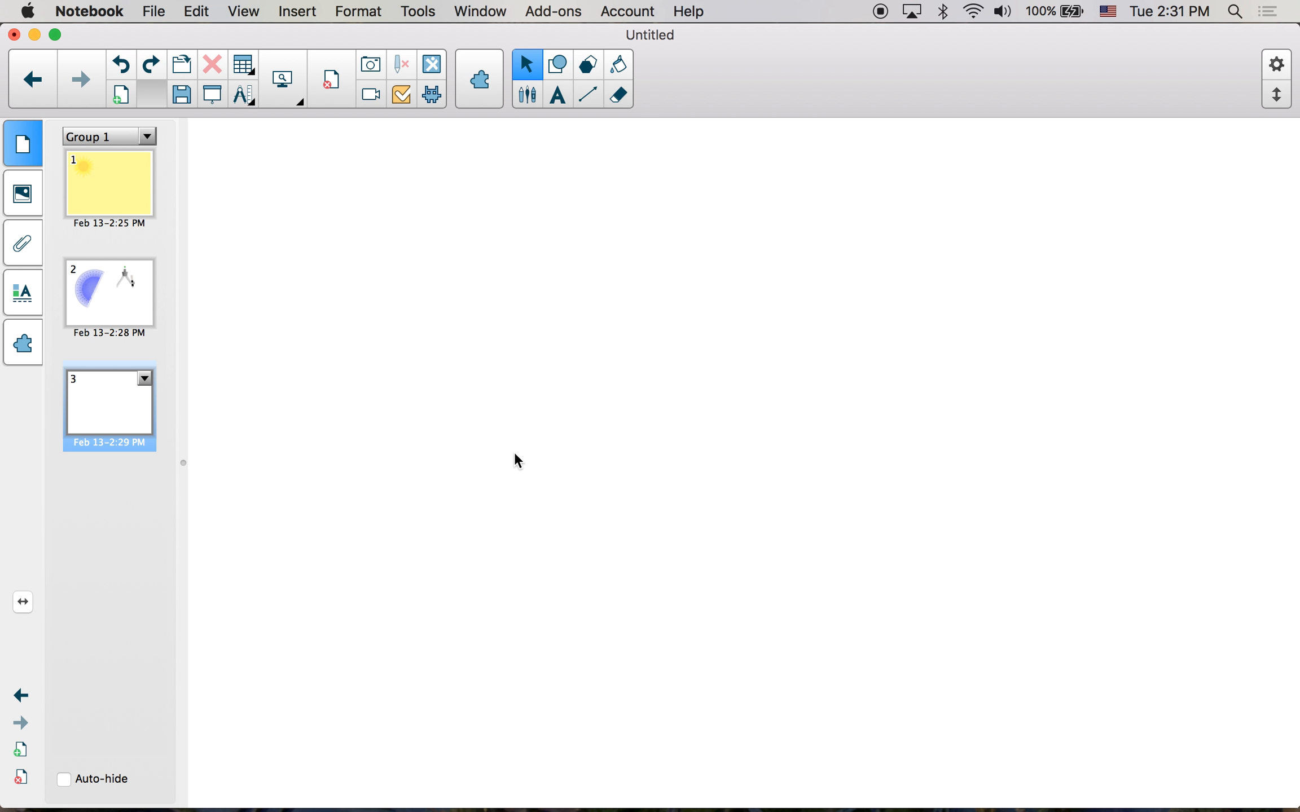
- Open the SMART Exchange website from SMART Notebook and look through its homepage down to the teacher recommended resources
click(431, 67)
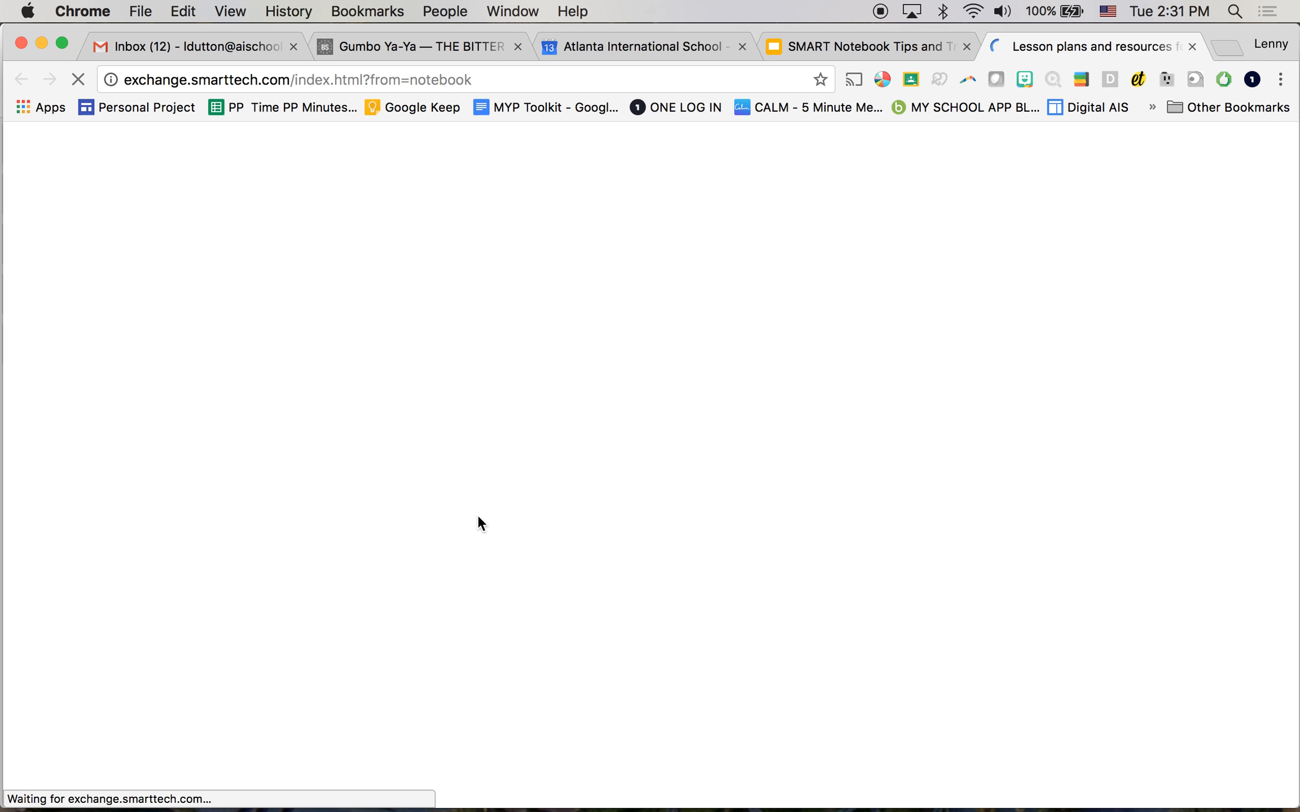
scroll(707, 649, down, 8)
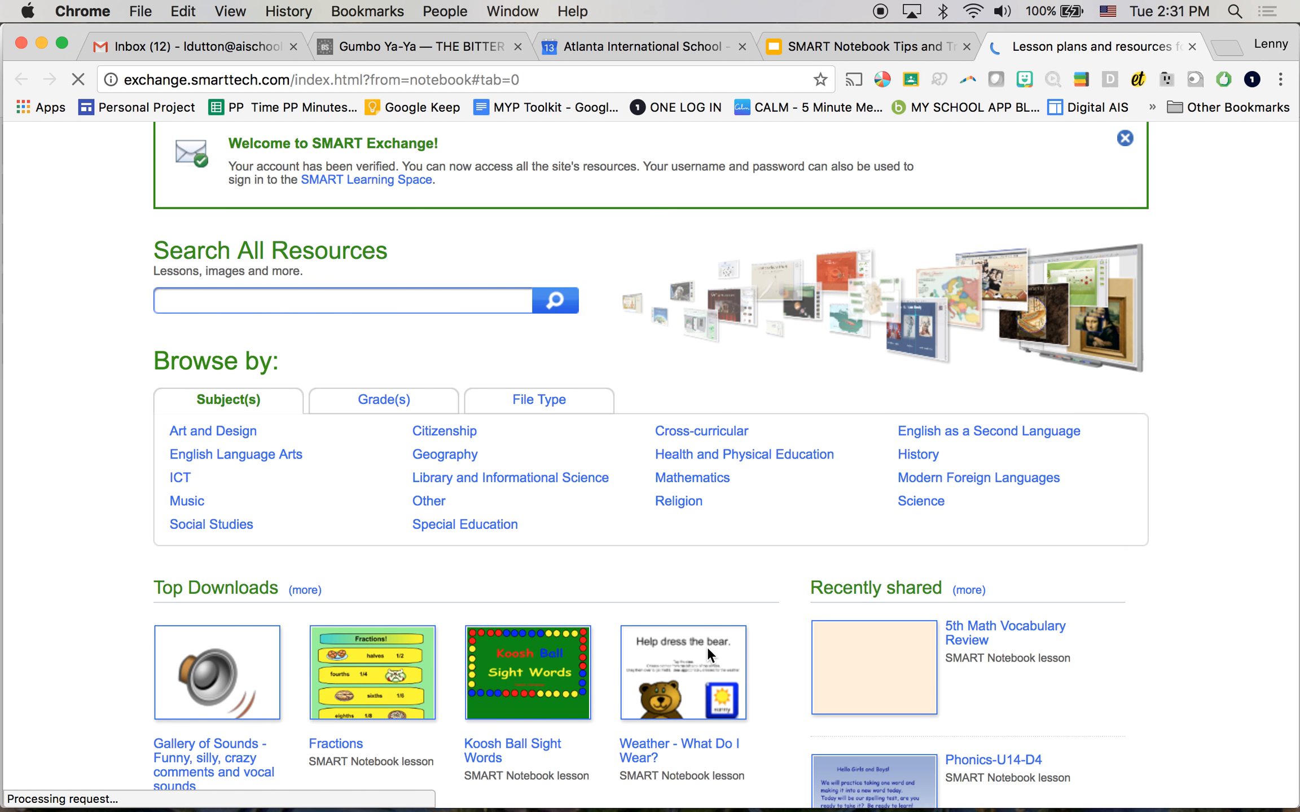
scroll(559, 486, down, 4)
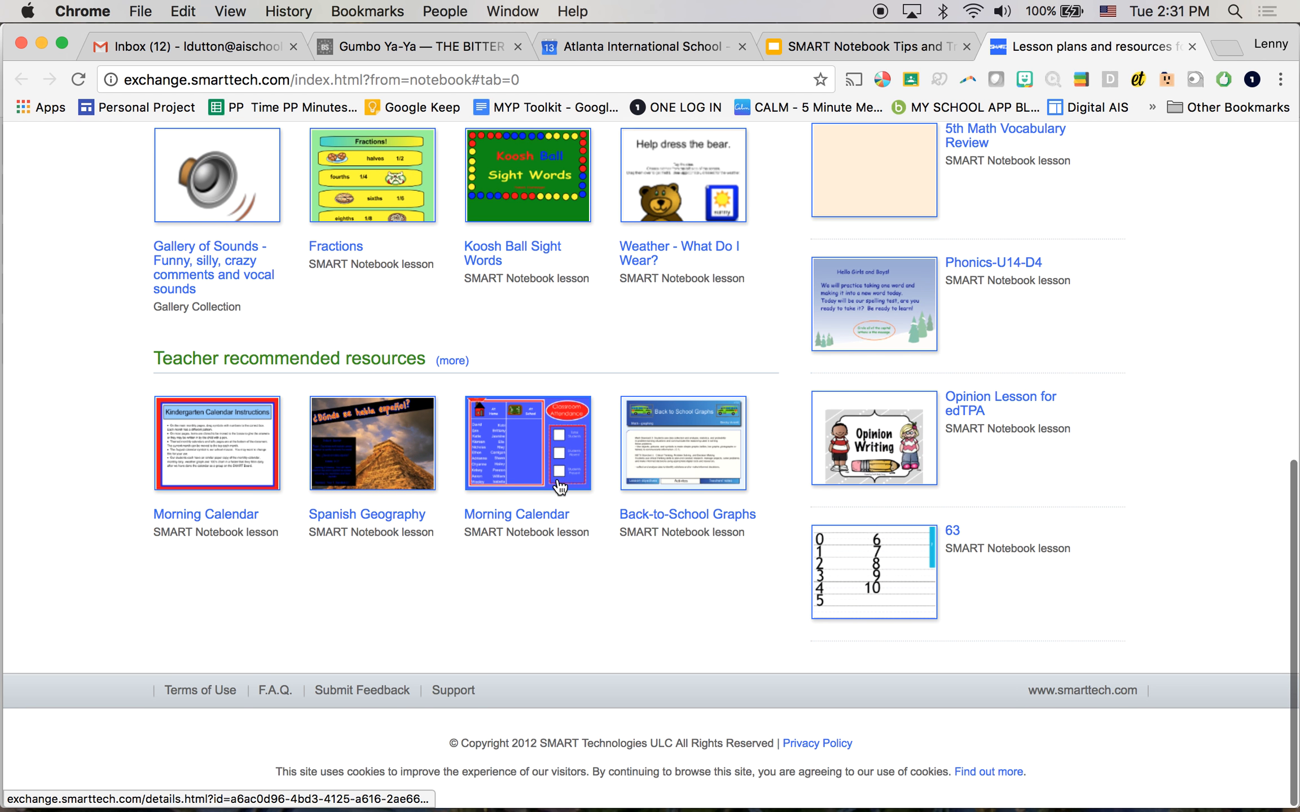
- Browse the Art and Design resources on SMART Exchange and look through the search results
scroll(589, 469, up, 11)
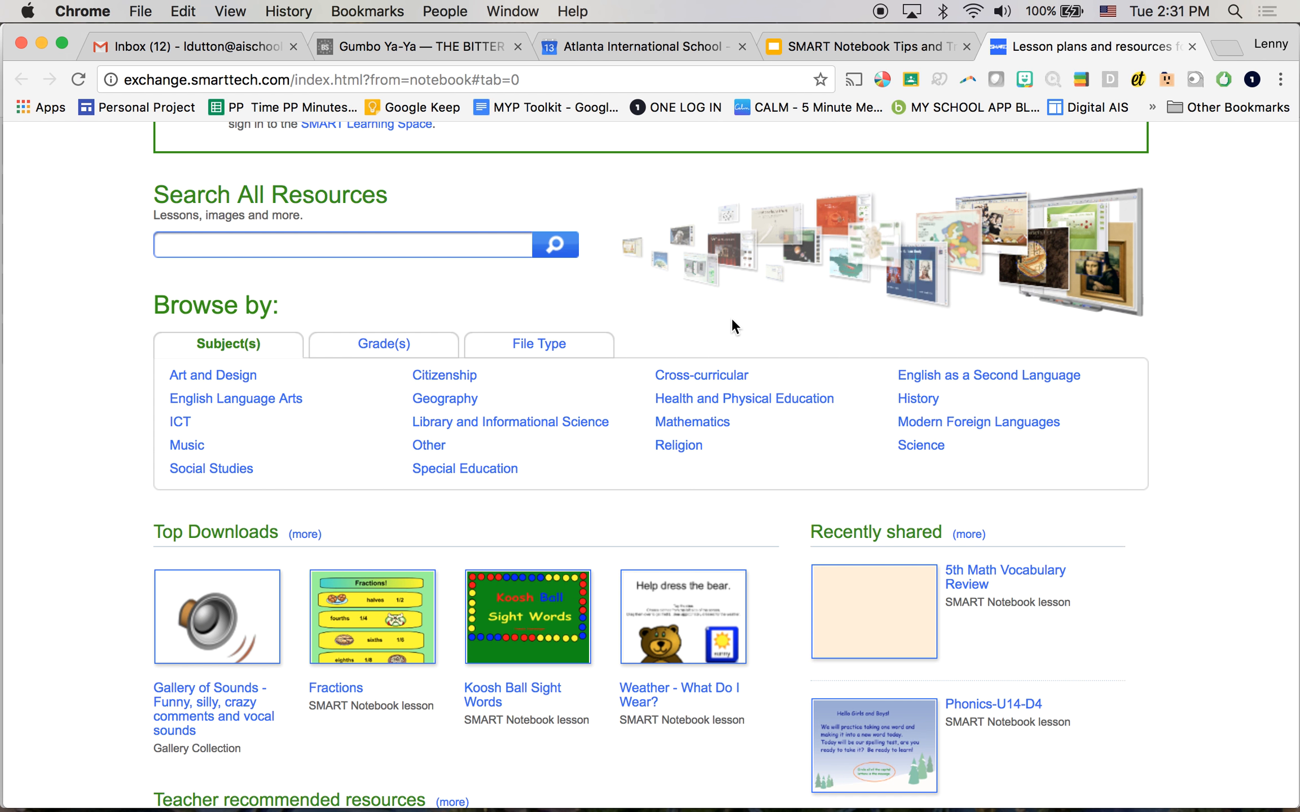
click(247, 372)
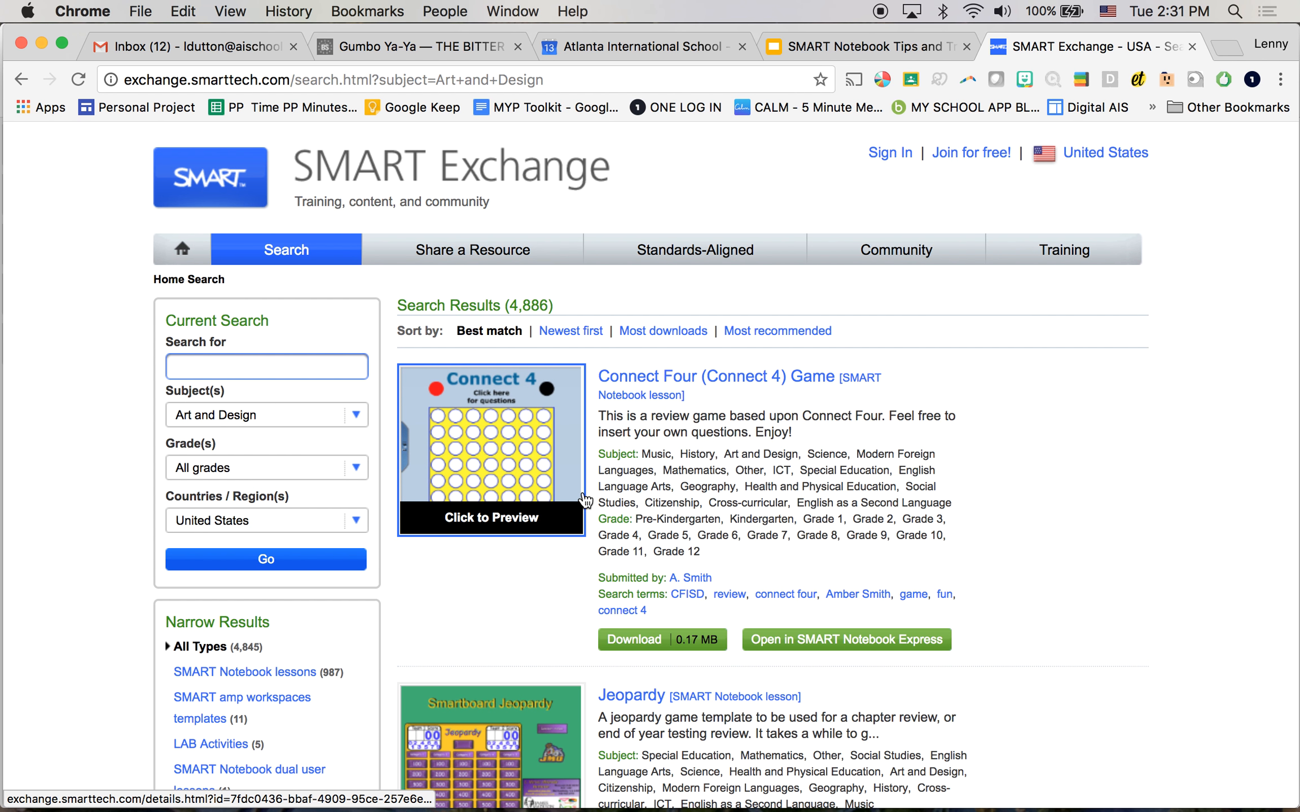
scroll(585, 500, down, 5)
scroll(585, 500, up, 5)
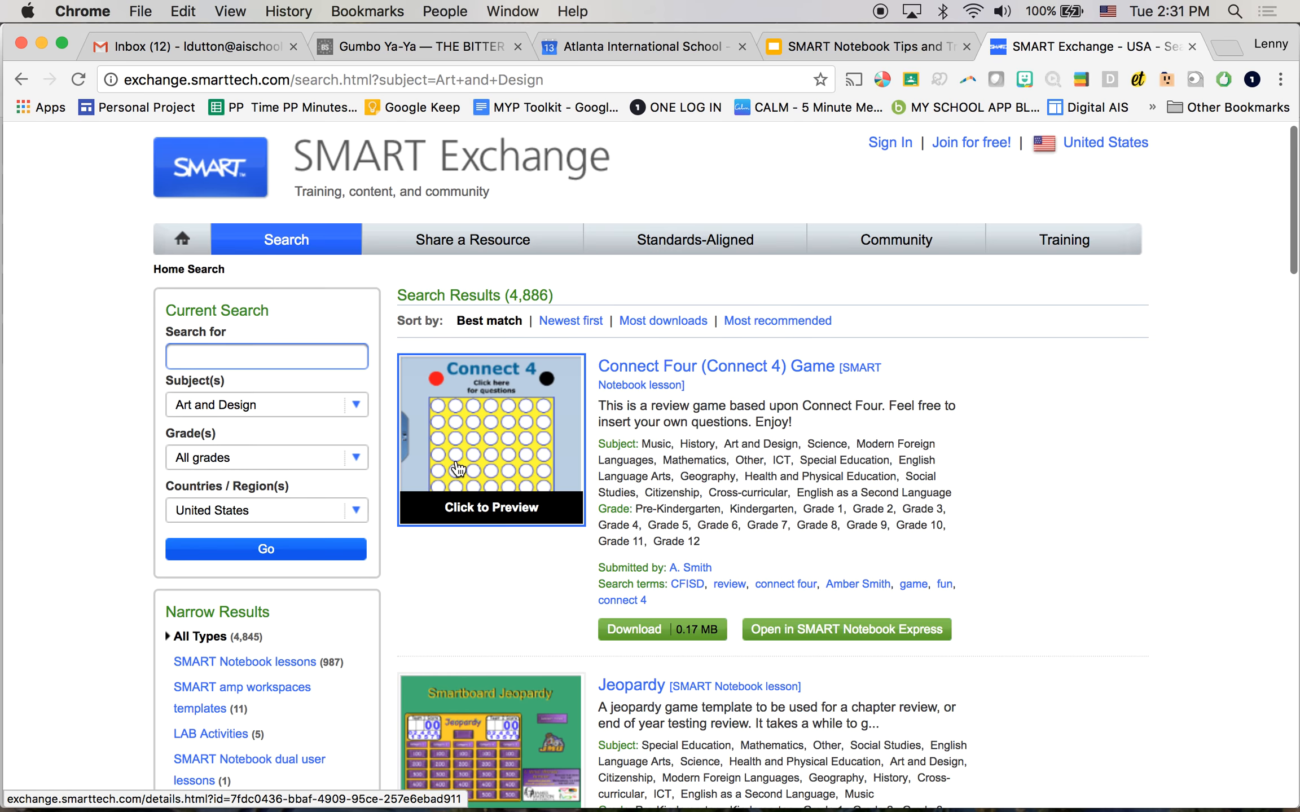
scroll(478, 458, down, 20)
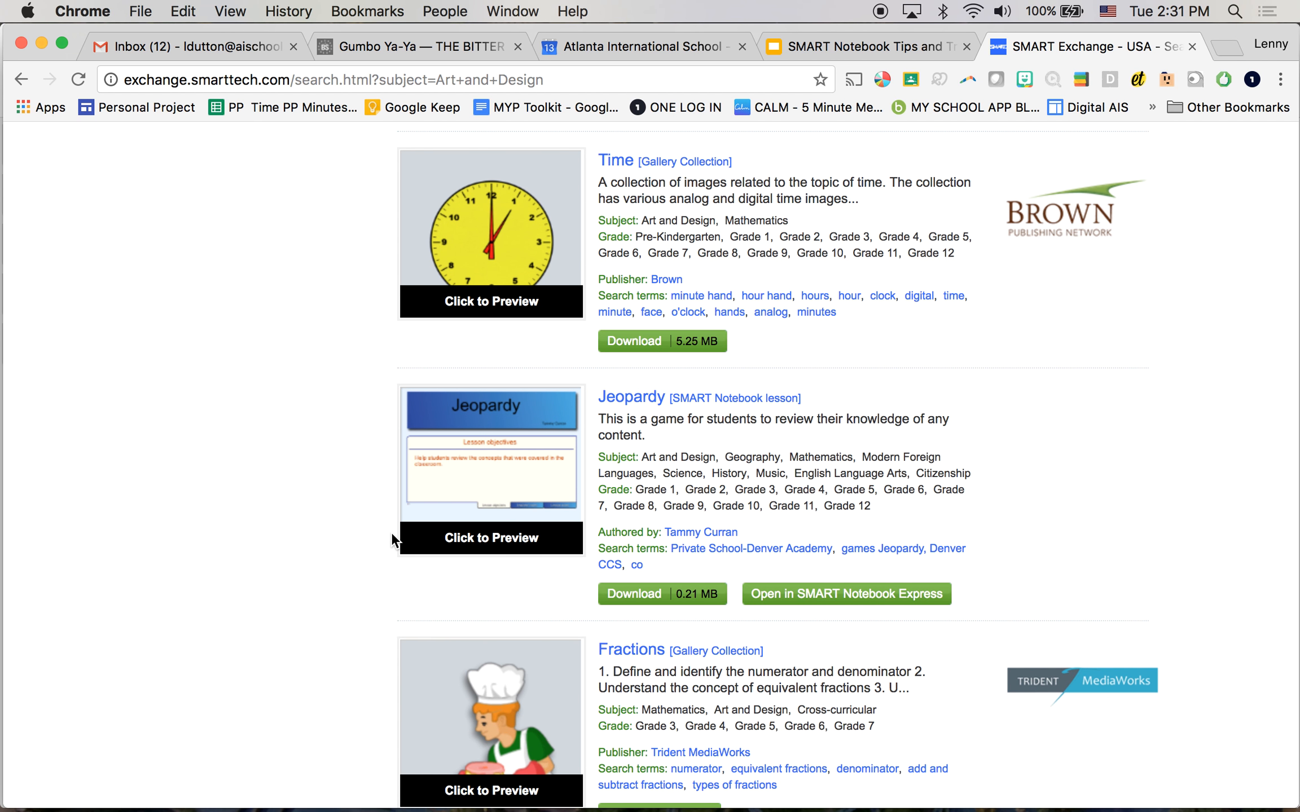
scroll(391, 532, down, 10)
scroll(391, 540, up, 20)
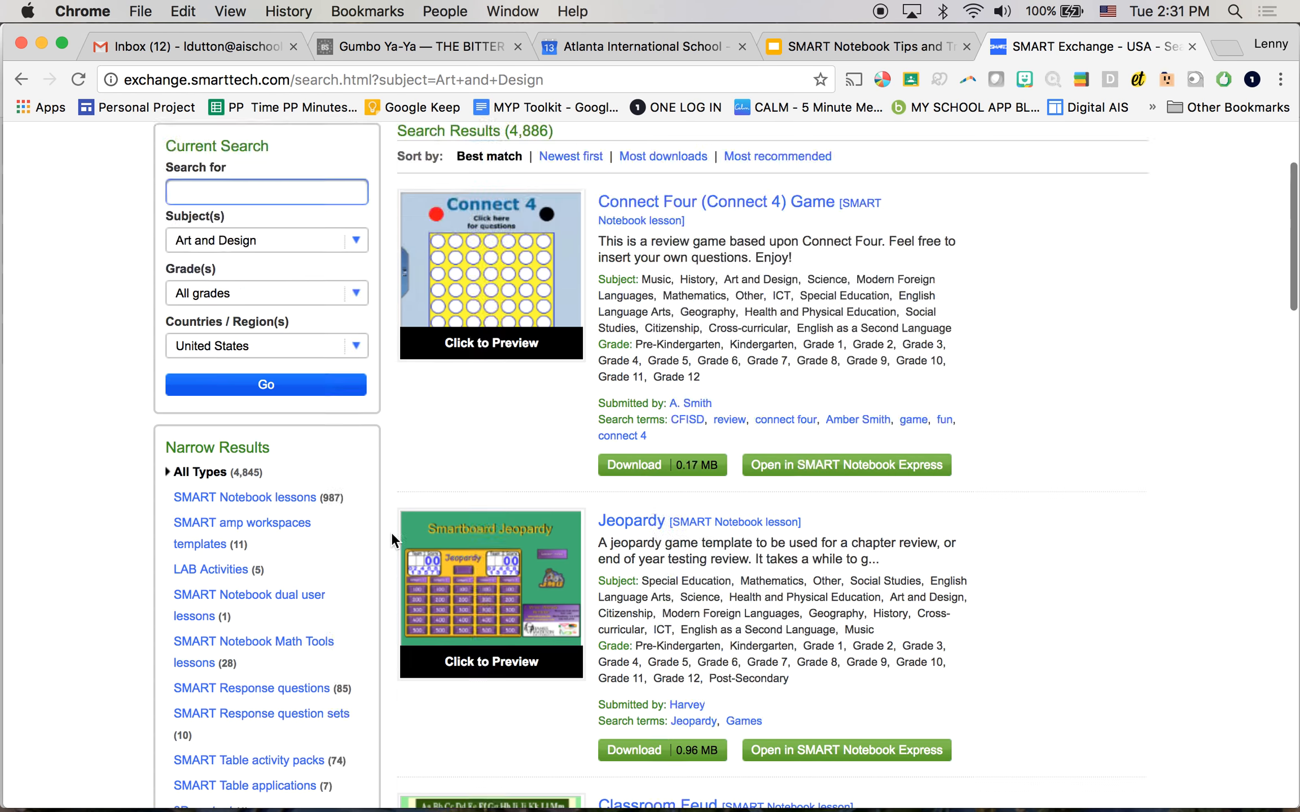
- View the "PENS!" slide in the Google Slides presentation and return to SMART Notebook
mouse_move(862, 789)
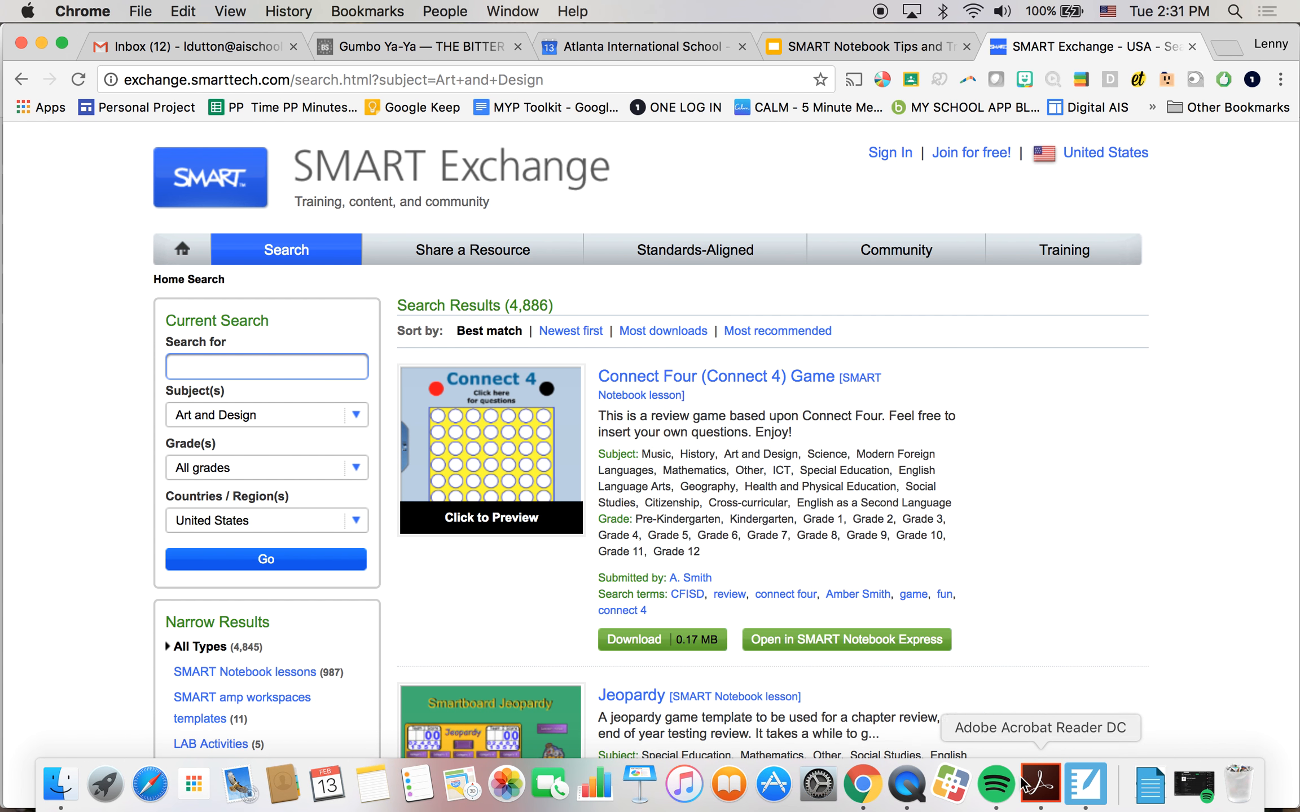
click(849, 56)
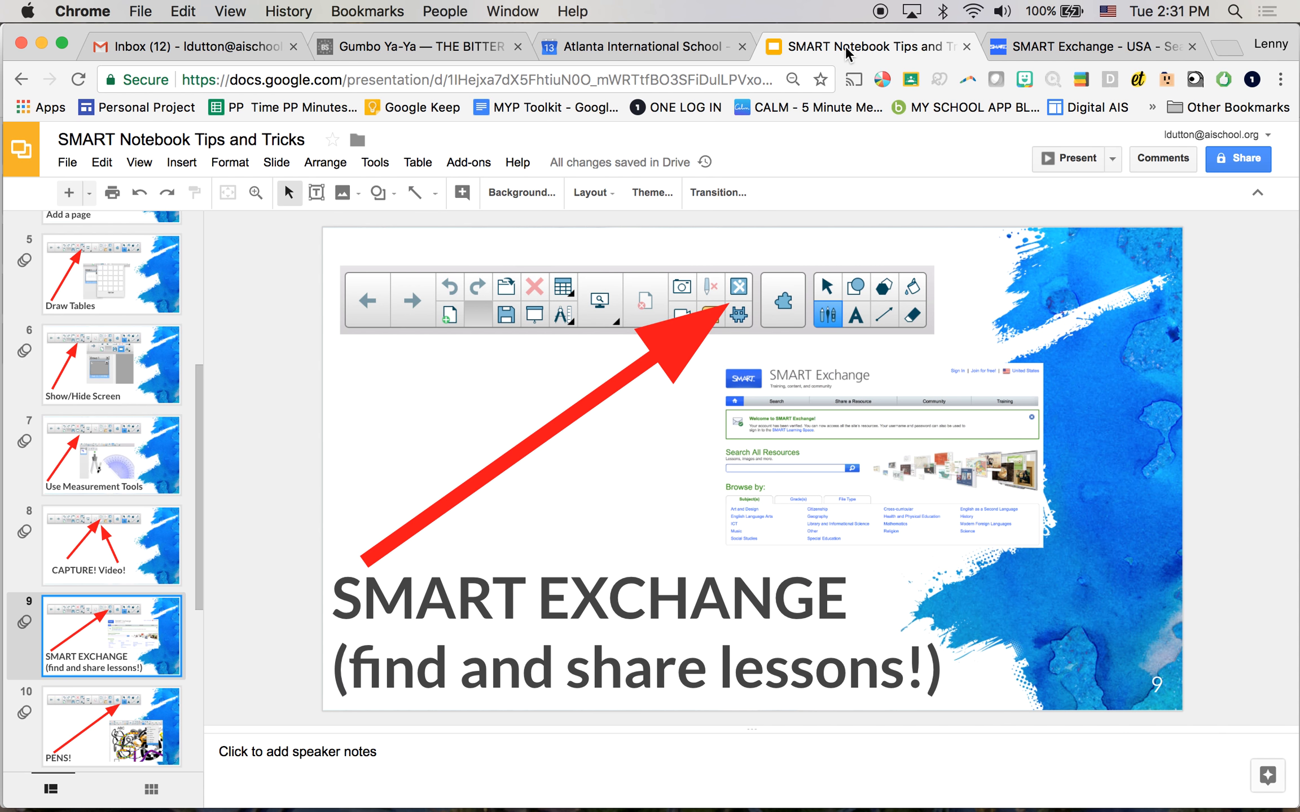
scroll(133, 589, down, 3)
click(77, 643)
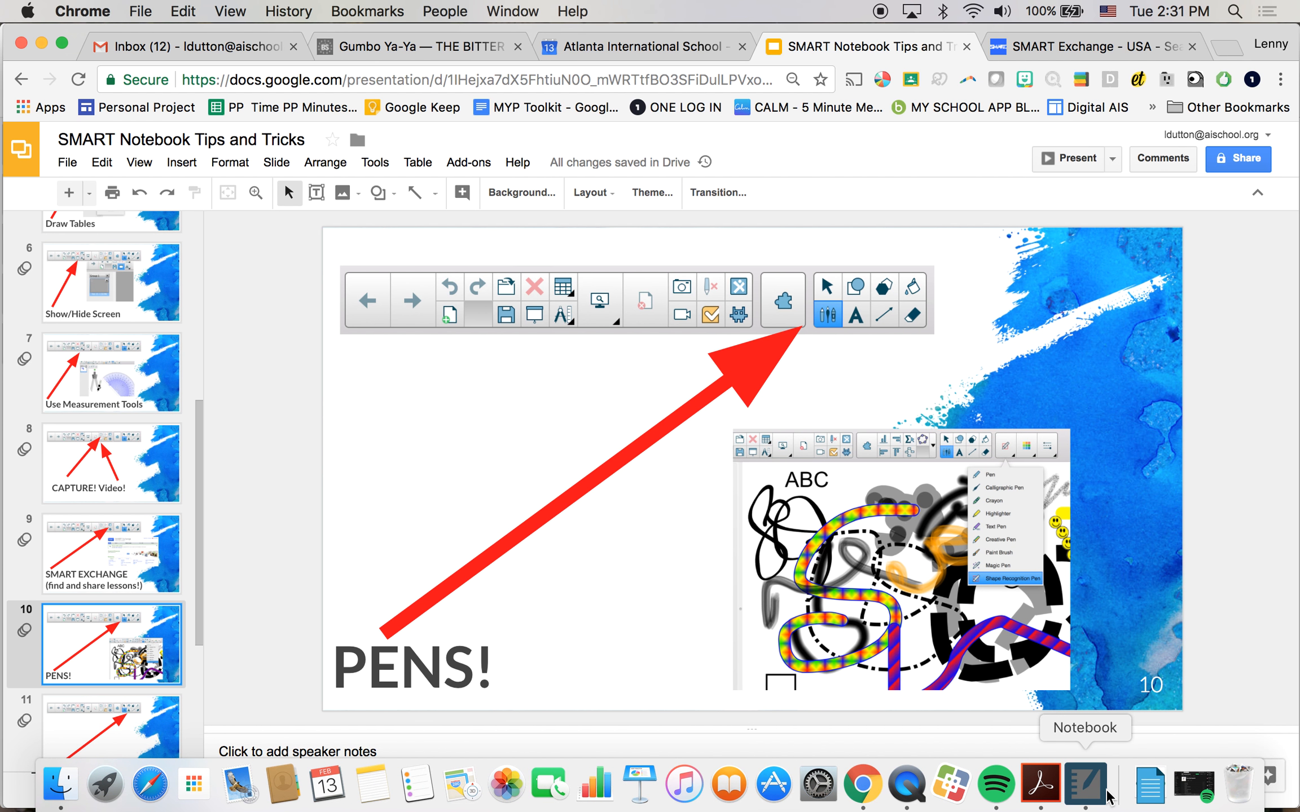
click(1085, 793)
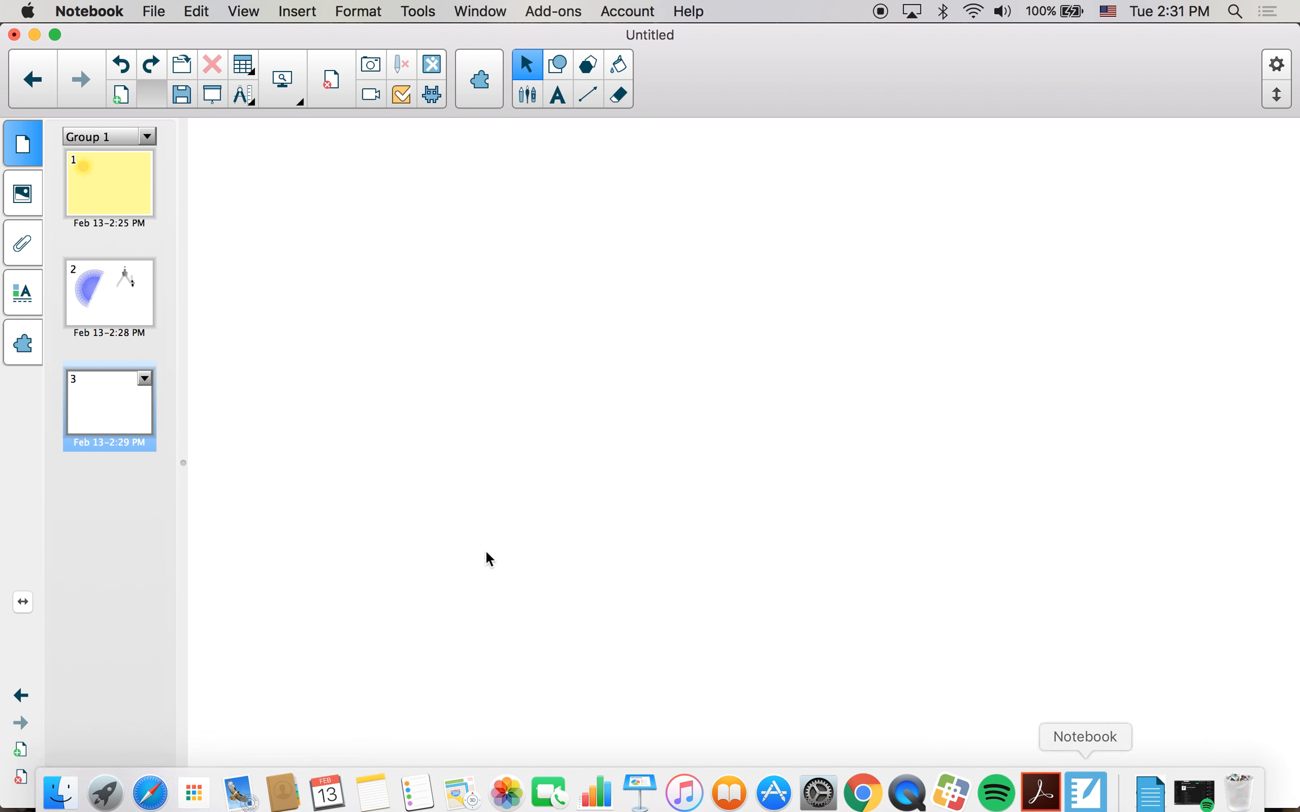
- Draw a black zigzag line in the upper part of page 3 with the standard Pen
click(529, 106)
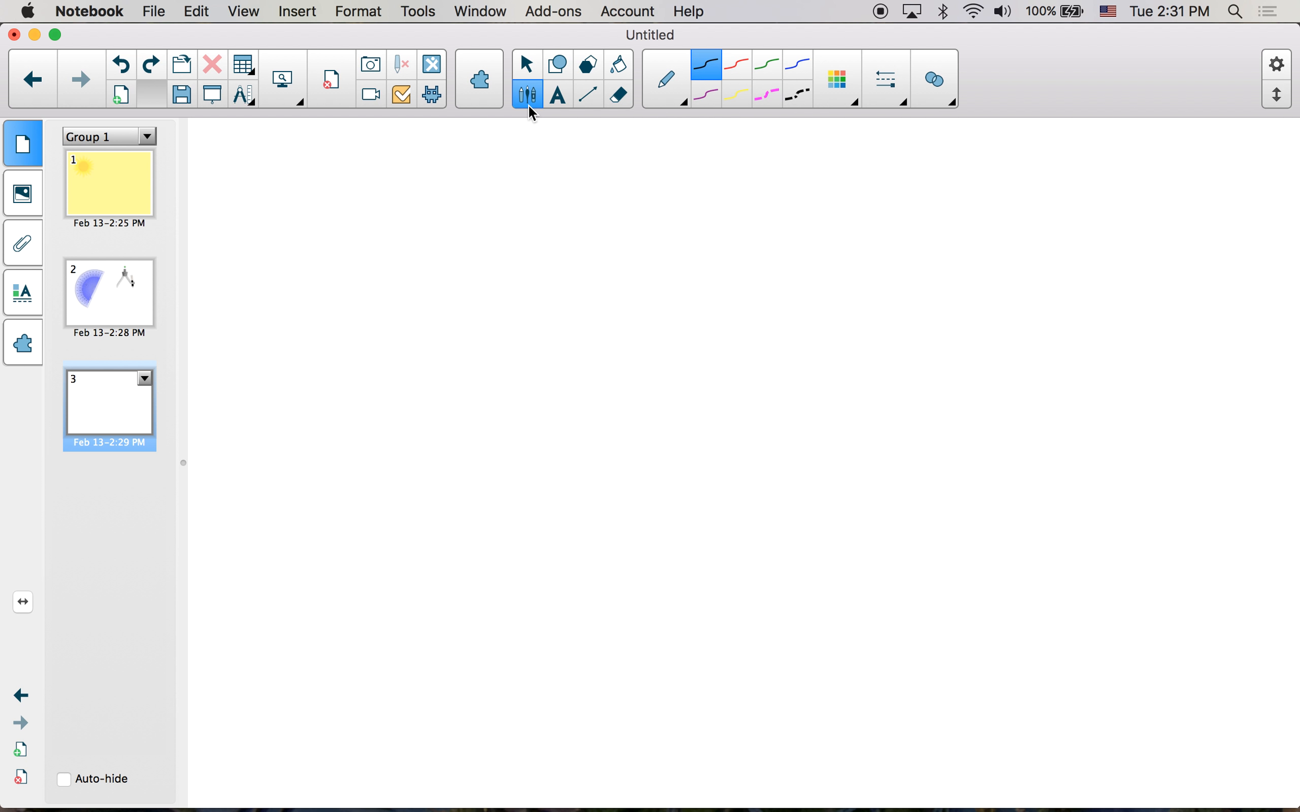
click(540, 66)
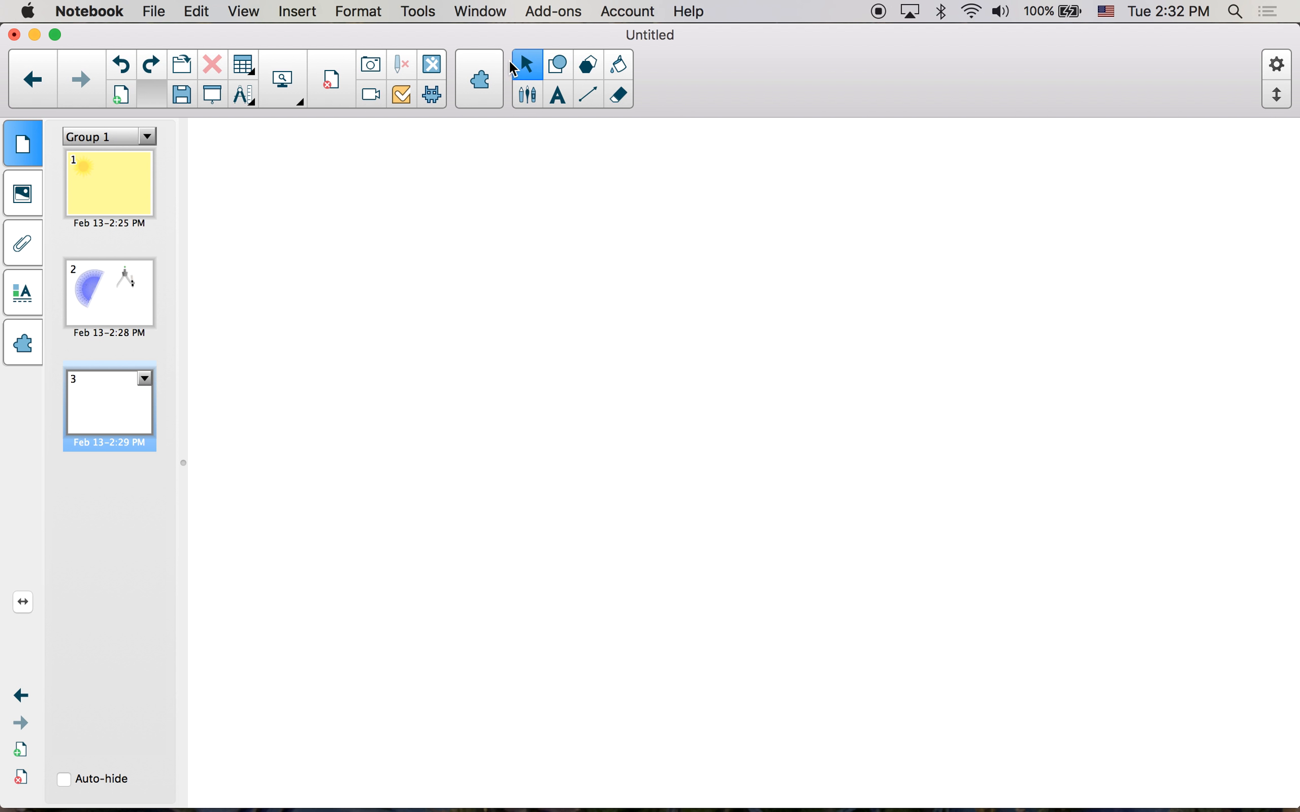
click(527, 102)
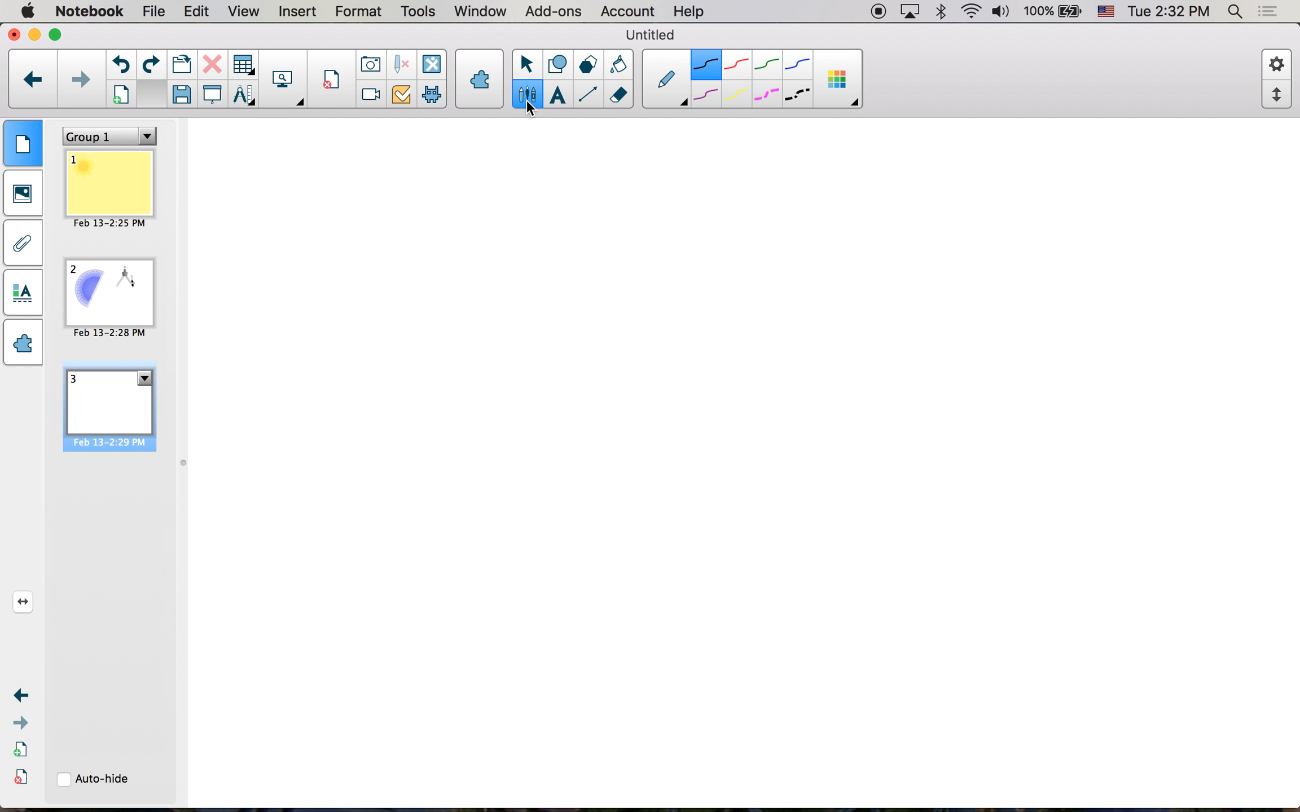
click(680, 101)
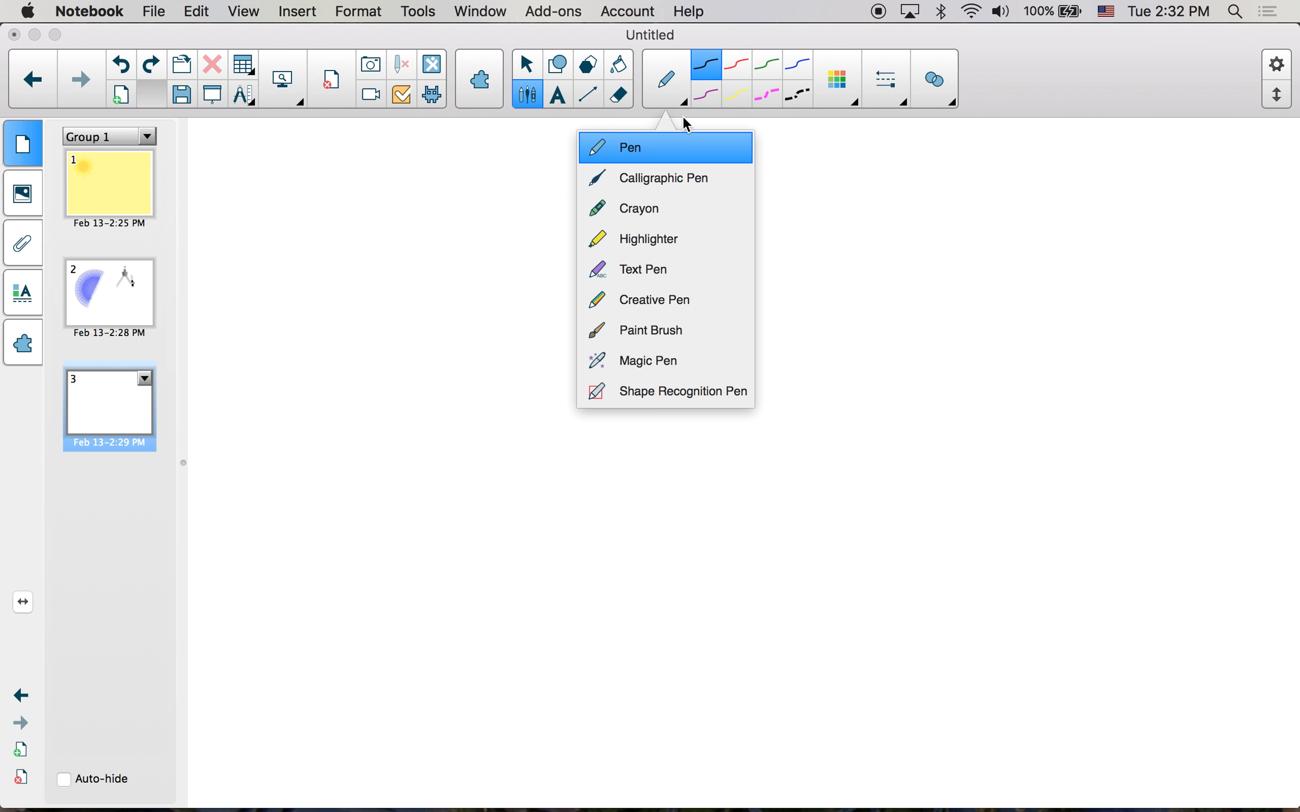
click(668, 137)
mouse_move(370, 215)
mouse_down()
mouse_move(608, 212)
mouse_move(595, 333)
mouse_up()
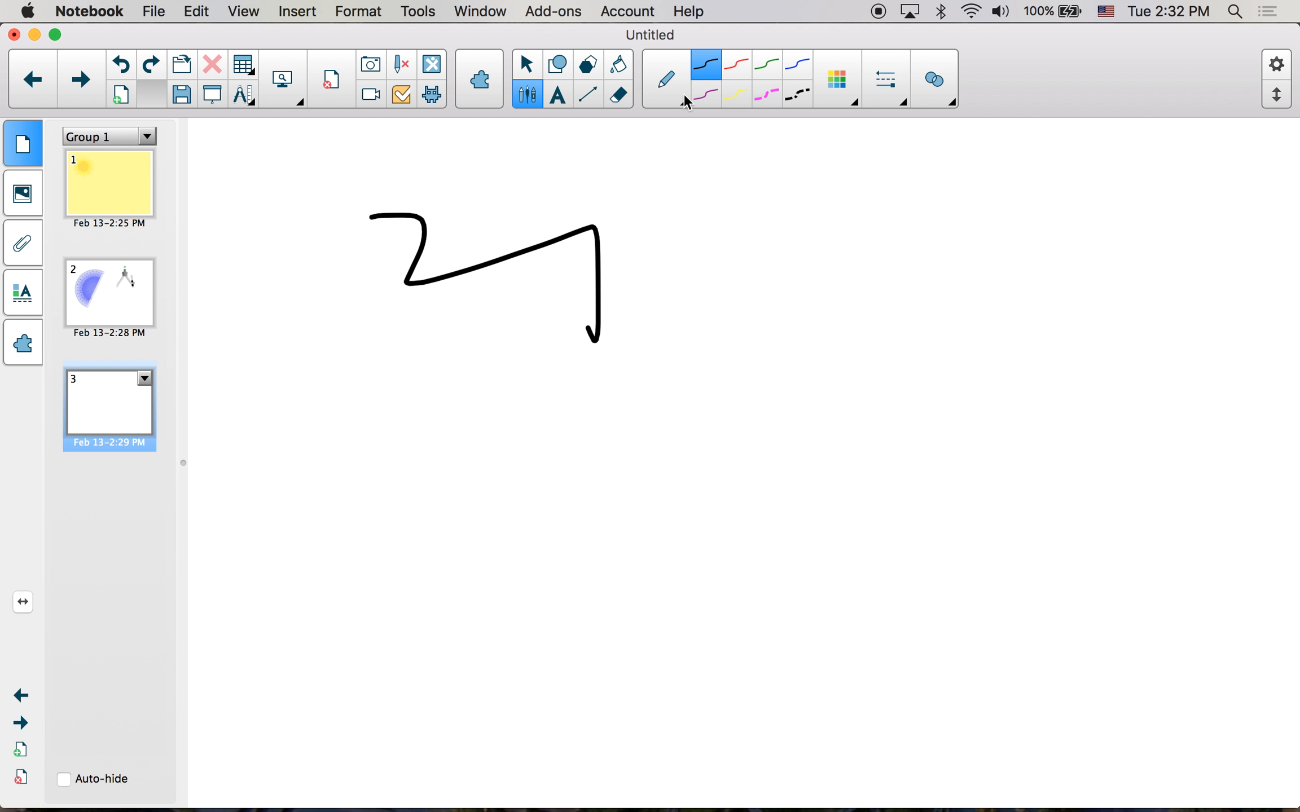
- Write a short looping cursive word in black below the zigzag line with the Calligraphic Pen
click(682, 100)
click(661, 181)
mouse_move(338, 364)
mouse_down()
mouse_move(340, 396)
mouse_move(489, 432)
mouse_up()
drag(529, 377, 596, 413)
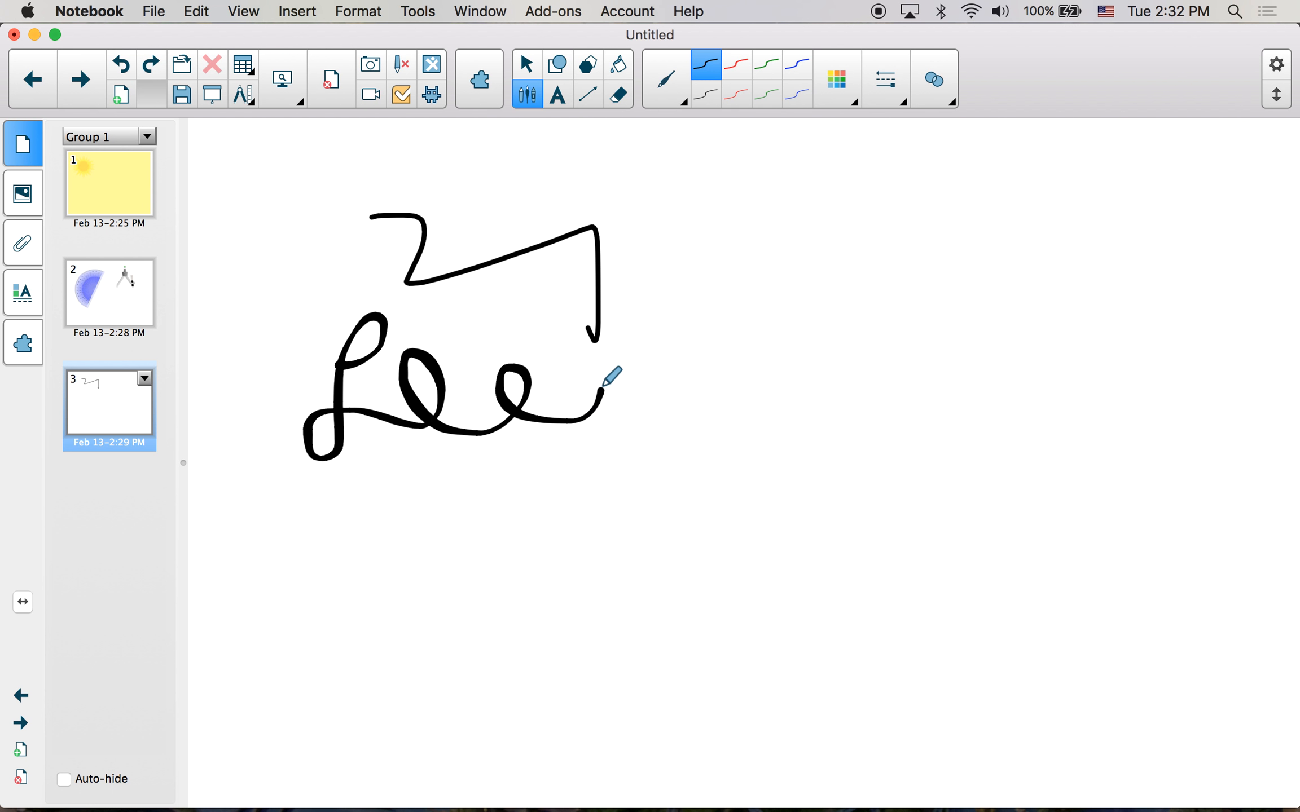
- Draw a green scribble ending in overlapping loops beside the zigzag line with the Crayon
click(668, 104)
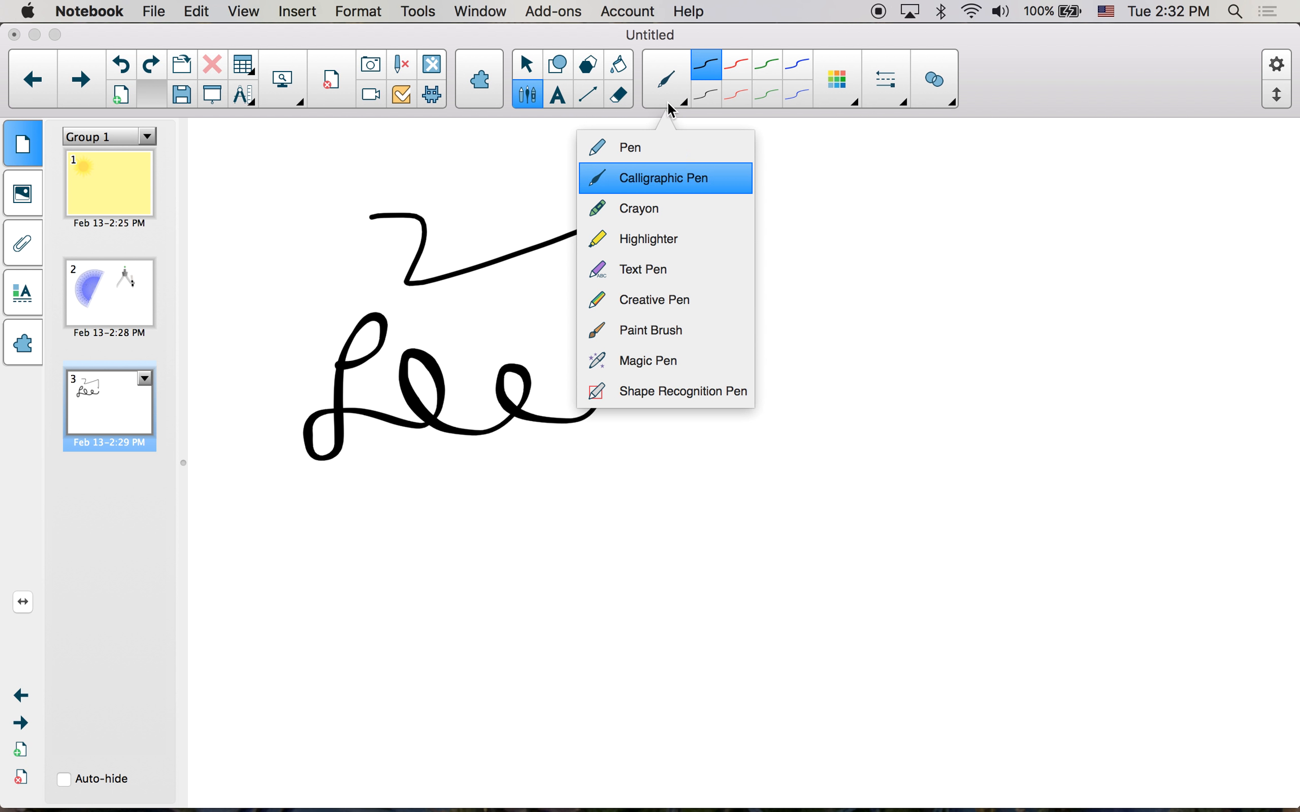
click(657, 209)
mouse_move(793, 178)
mouse_down()
mouse_move(677, 251)
mouse_move(747, 323)
mouse_move(945, 289)
mouse_move(935, 328)
mouse_up()
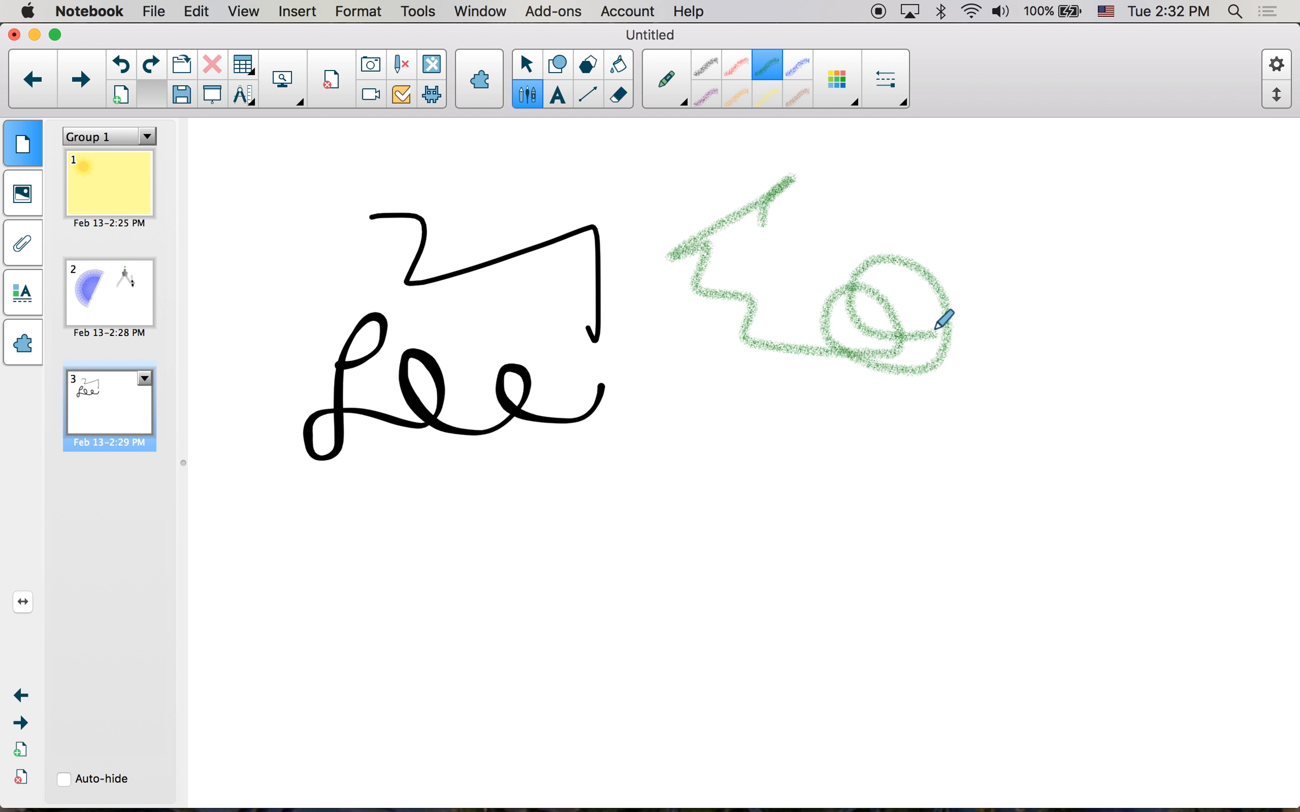
- Draw three overlapping horizontal yellow Highlighter strokes above the zigzag line
click(684, 105)
click(665, 239)
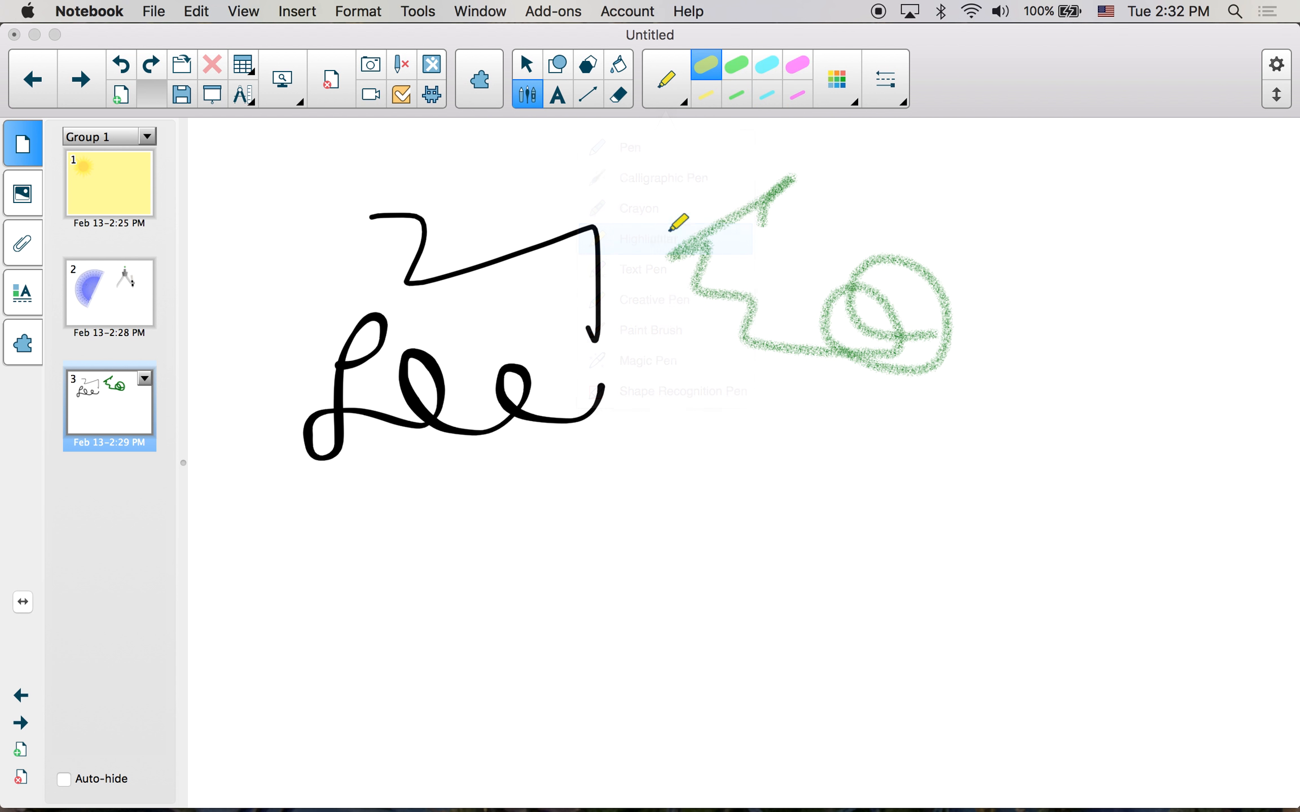
drag(471, 163, 667, 162)
drag(451, 199, 668, 198)
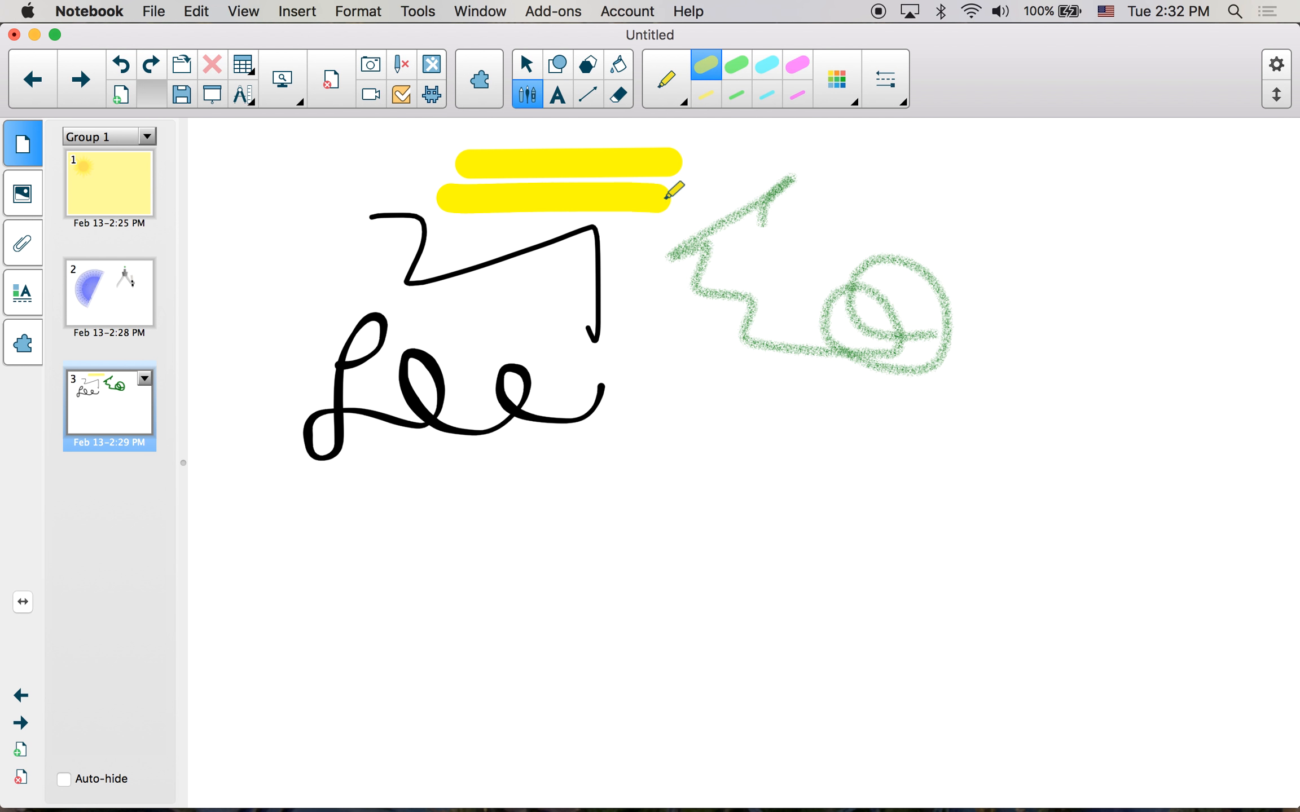
drag(334, 181, 547, 180)
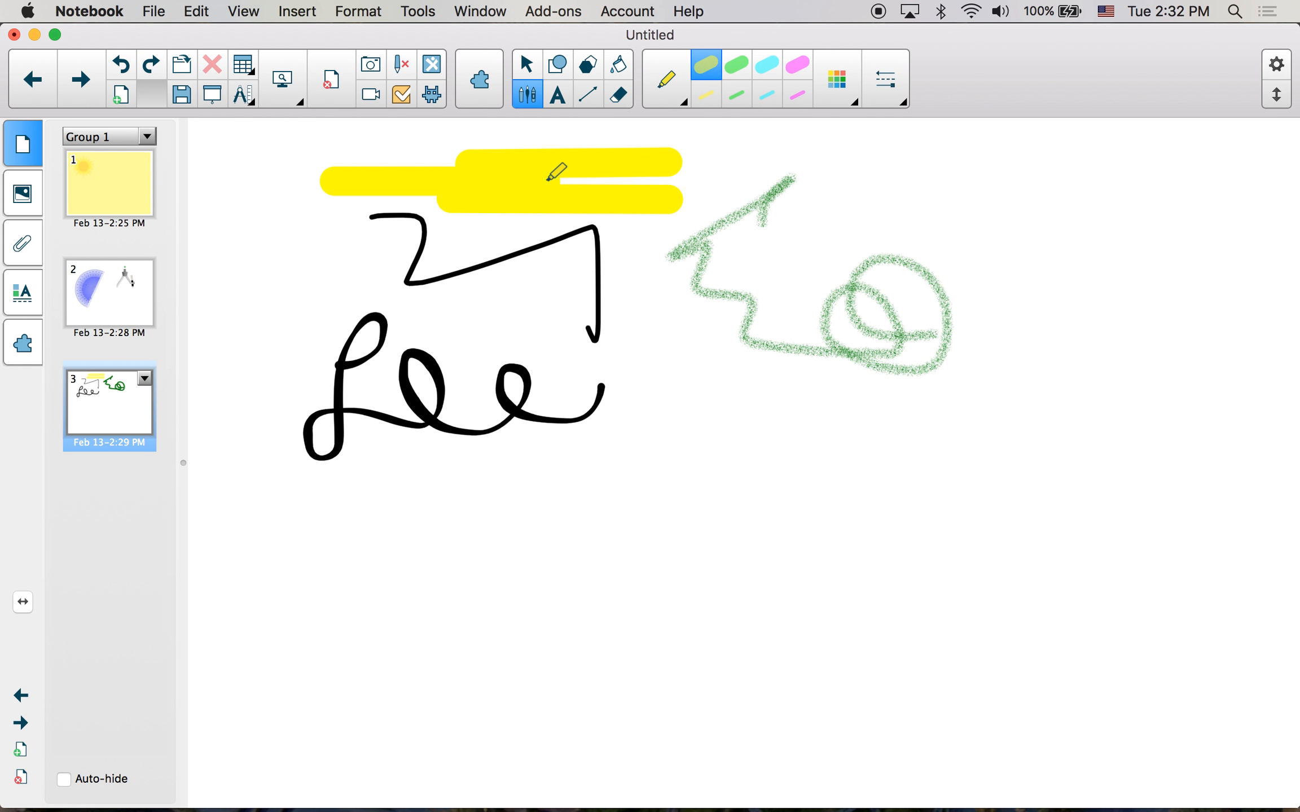
- Handwrite "A BC" in black near the bottom of the page with the Text Pen and convert it to typed text
click(673, 89)
click(663, 268)
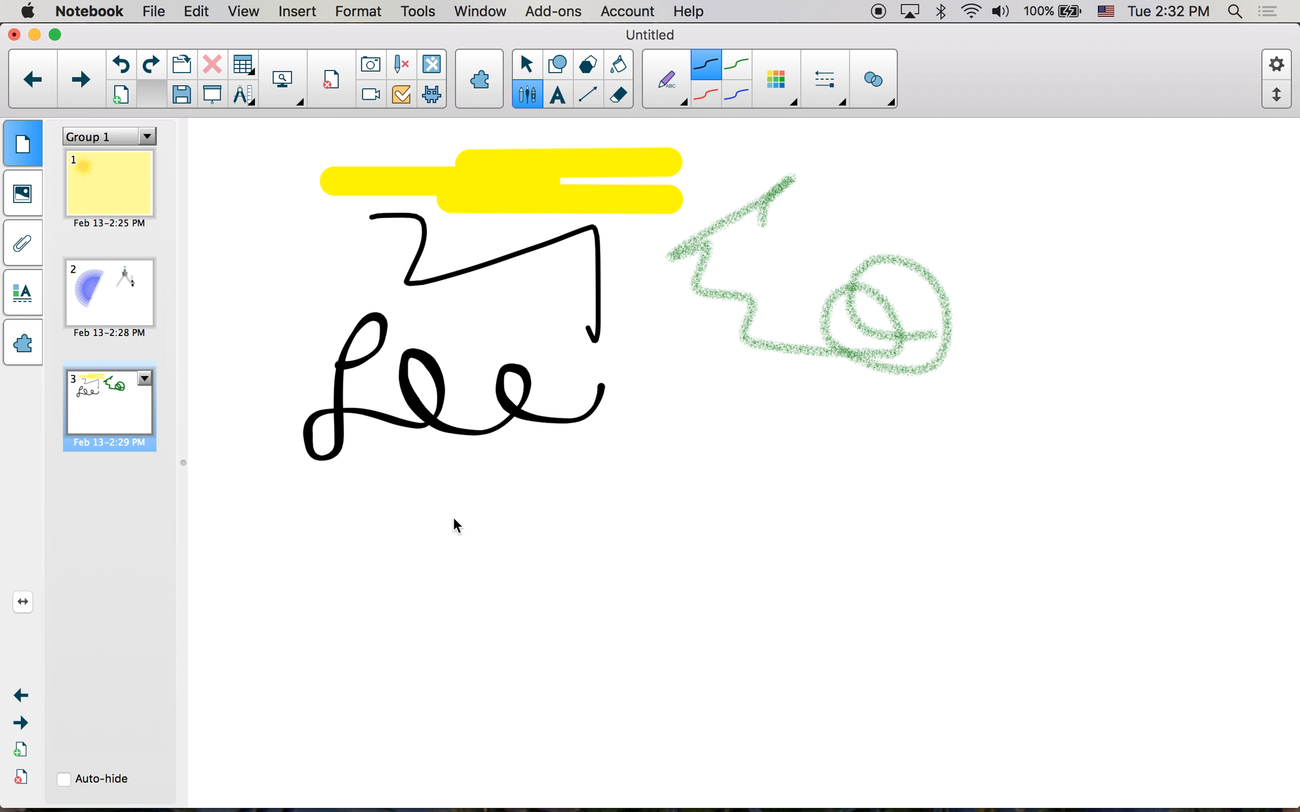
mouse_move(274, 686)
mouse_down()
mouse_move(282, 623)
mouse_move(302, 684)
mouse_move(304, 659)
mouse_move(362, 620)
mouse_move(397, 662)
mouse_move(367, 683)
mouse_up()
mouse_move(457, 626)
mouse_down()
mouse_move(411, 655)
mouse_move(450, 665)
mouse_up()
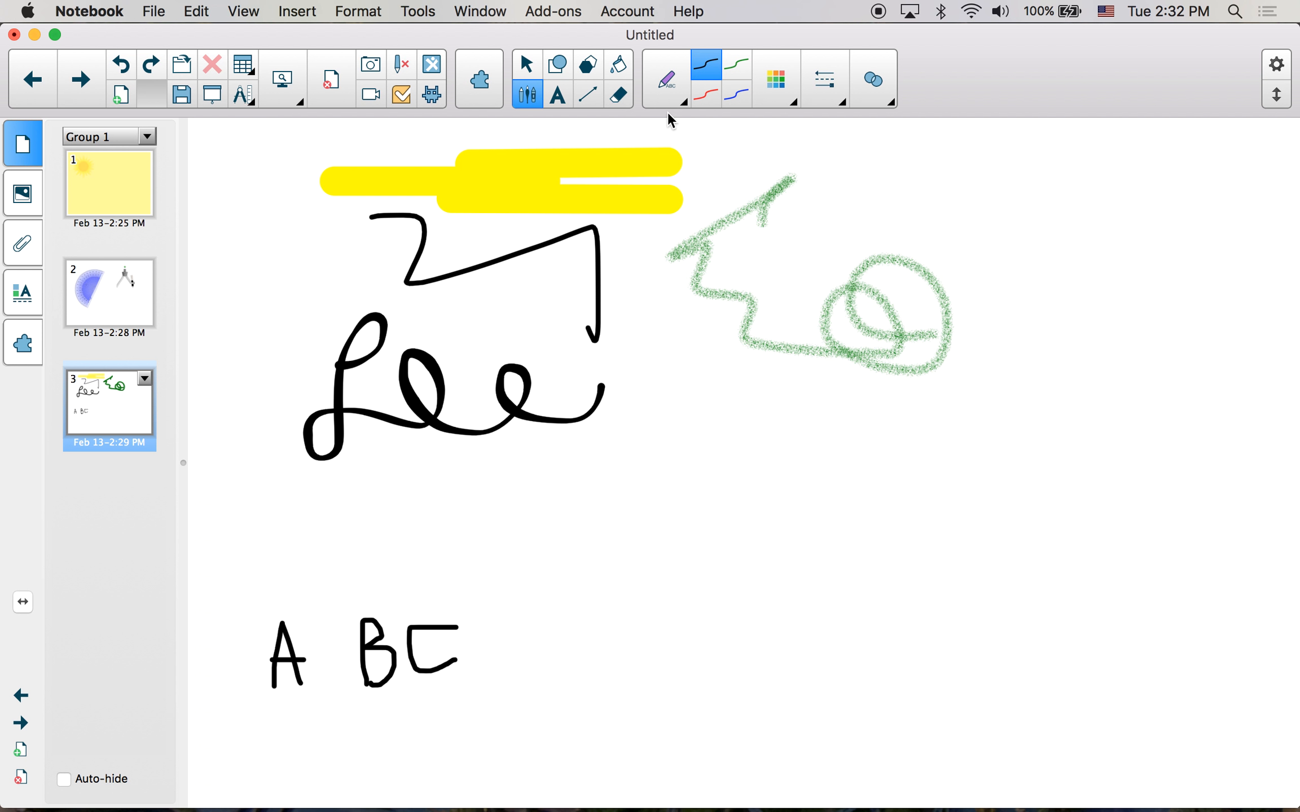
click(674, 104)
click(654, 300)
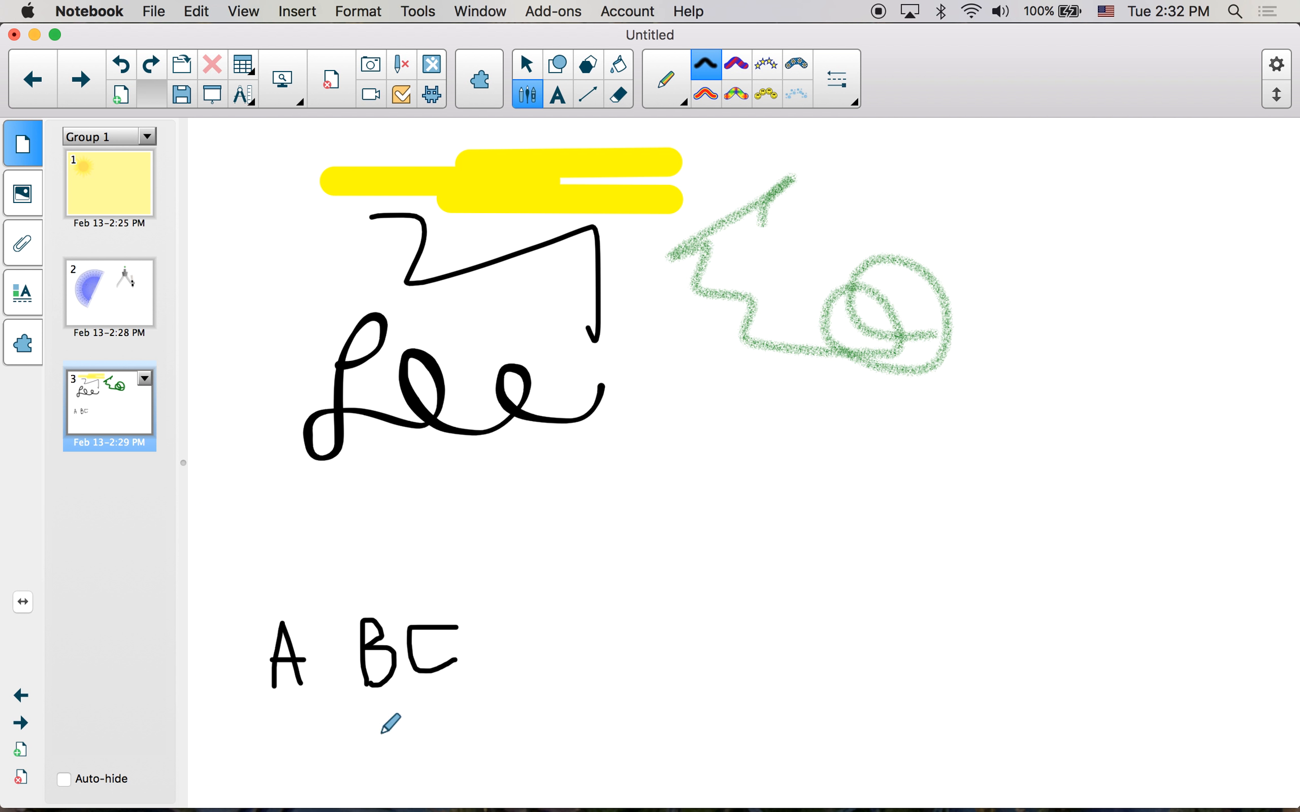
click(407, 650)
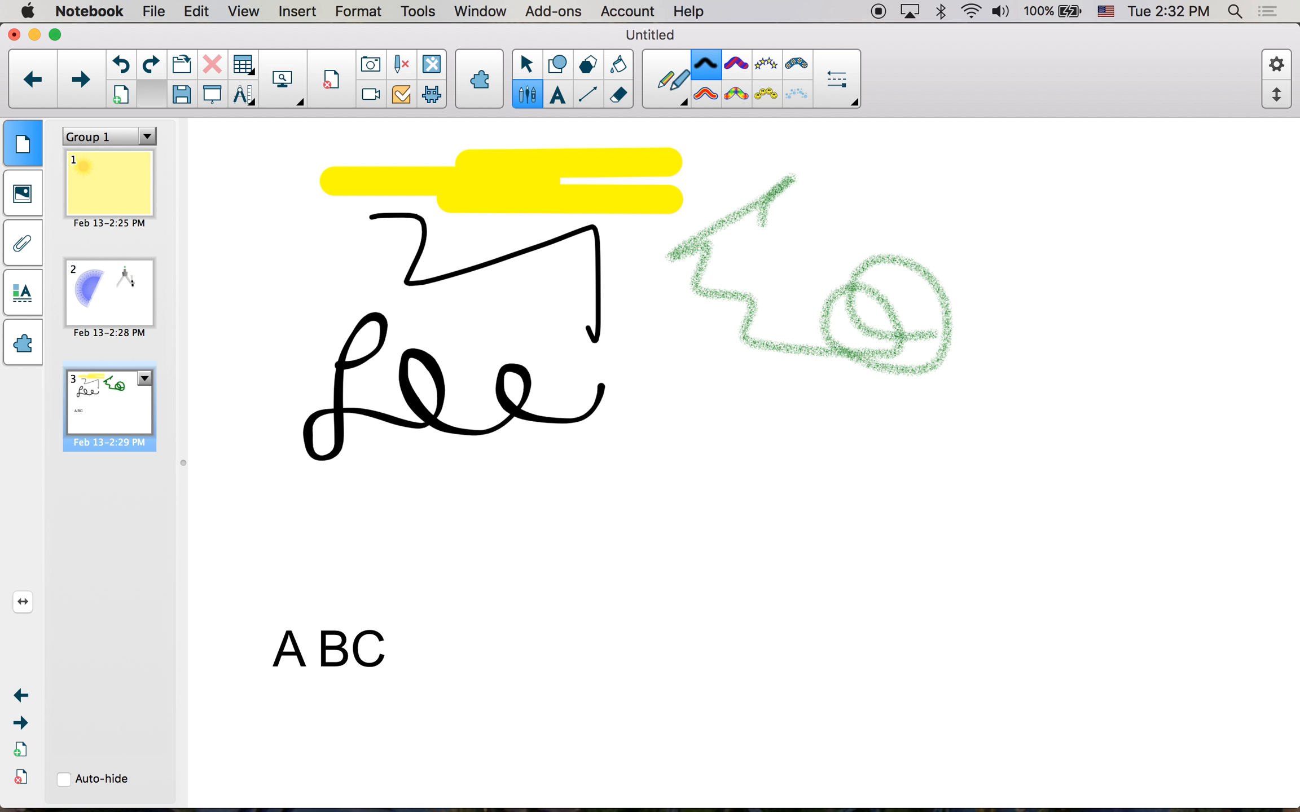
- Draw a soft black curl and a red-and-blue striped loop with the Creative Pen
click(664, 82)
click(657, 288)
mouse_move(504, 316)
mouse_down()
mouse_move(644, 342)
mouse_move(683, 394)
mouse_up()
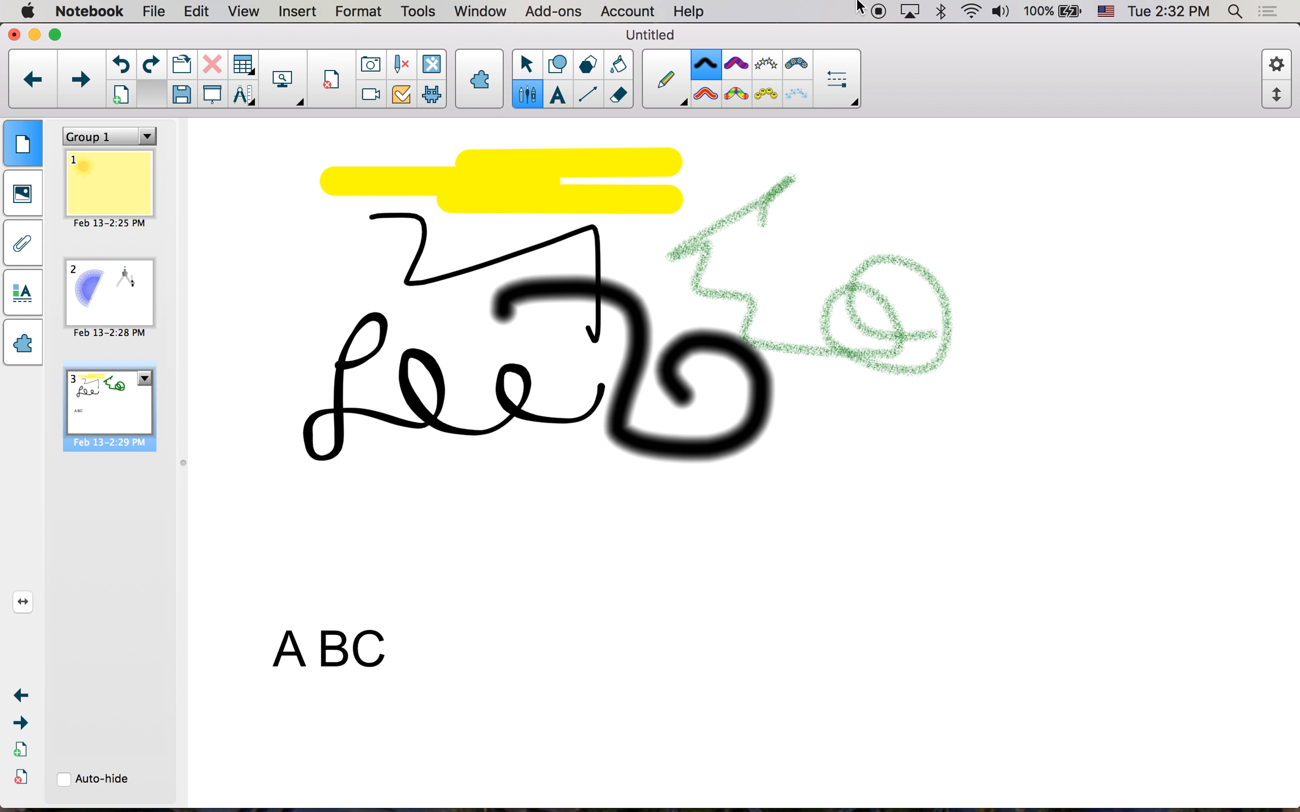
click(734, 66)
mouse_move(792, 191)
mouse_down()
mouse_move(859, 348)
mouse_move(1010, 282)
mouse_move(954, 355)
mouse_up()
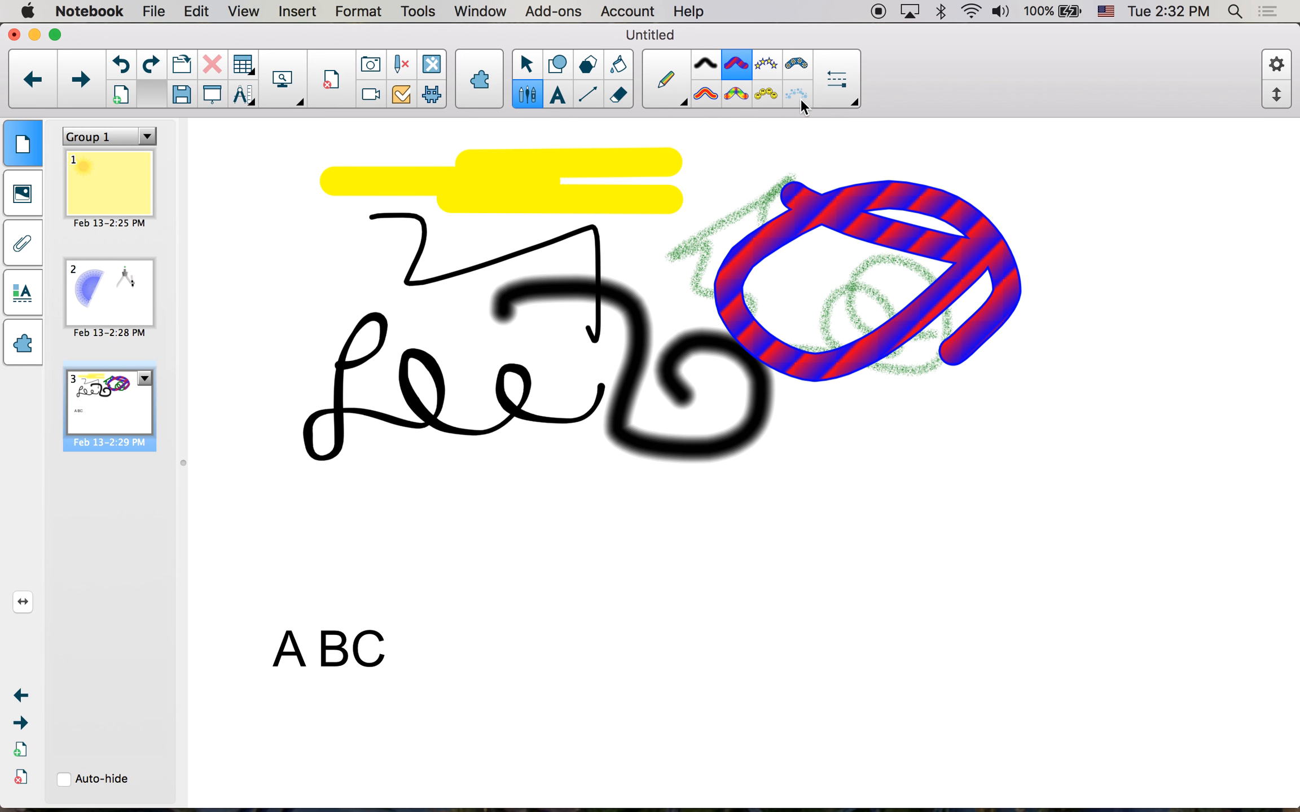
- Draw a loop of smiley faces around the cursive word's start and a blue snowflake curve through the black curl with the Creative Pen
click(774, 96)
mouse_move(270, 239)
mouse_down()
mouse_move(352, 419)
mouse_move(367, 241)
mouse_move(295, 257)
mouse_up()
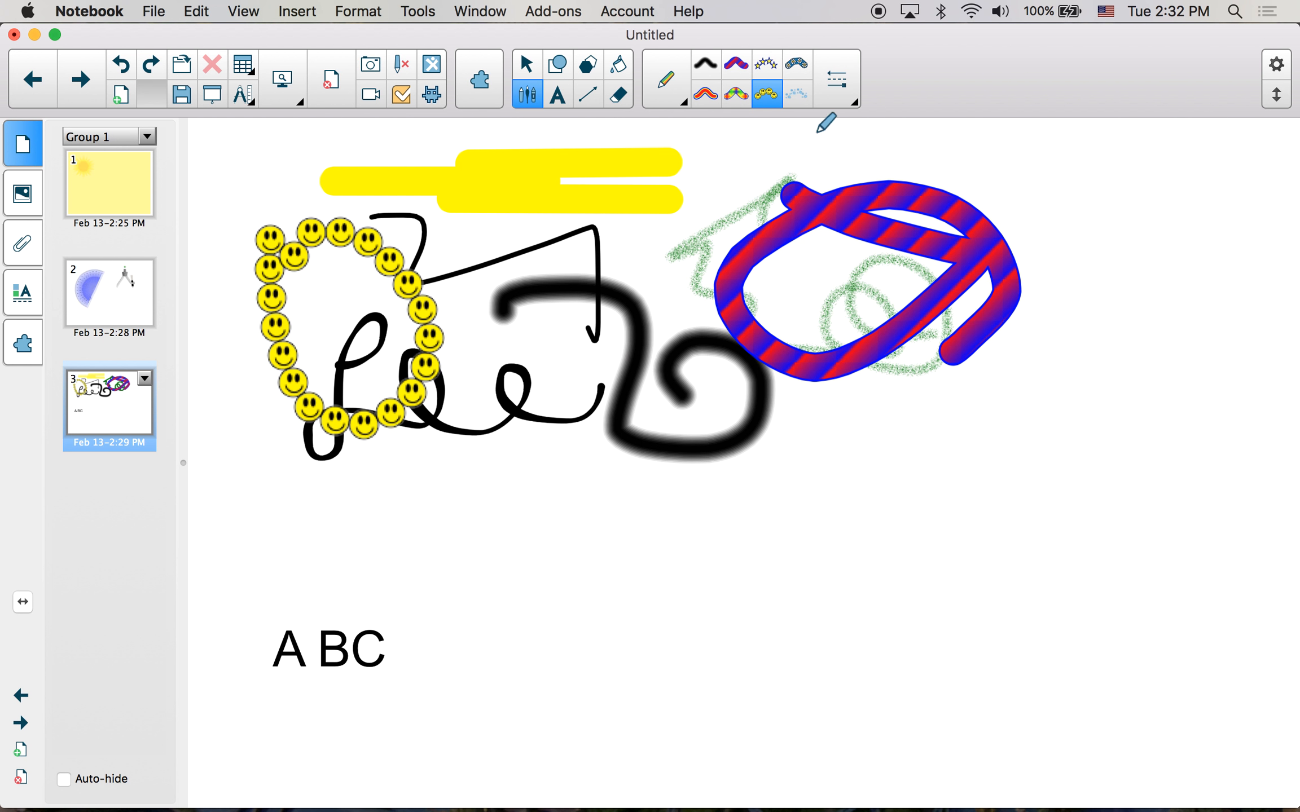
click(796, 95)
mouse_move(704, 186)
mouse_down()
mouse_move(654, 429)
mouse_move(677, 299)
mouse_up()
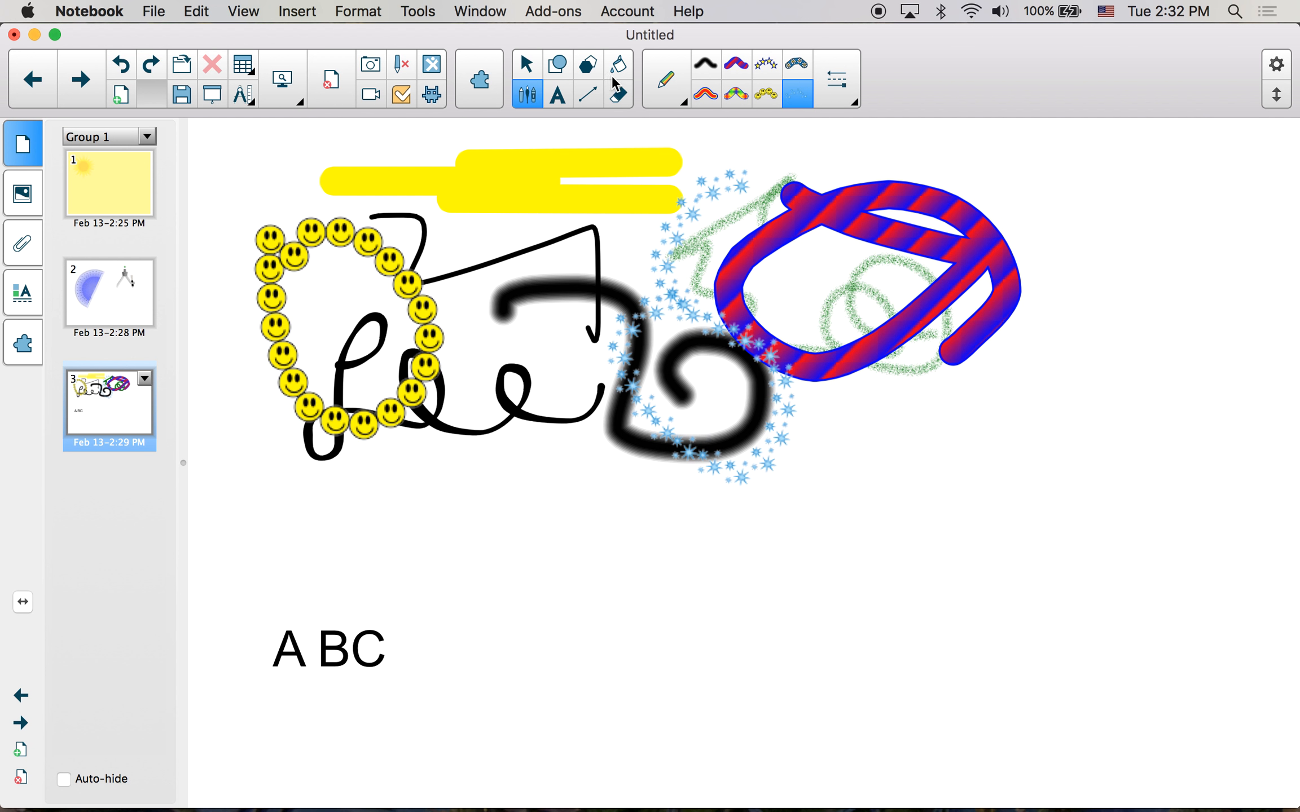
- Paint a looping black stroke with two figure eights above the "A BC" text using the Paint Brush
click(661, 79)
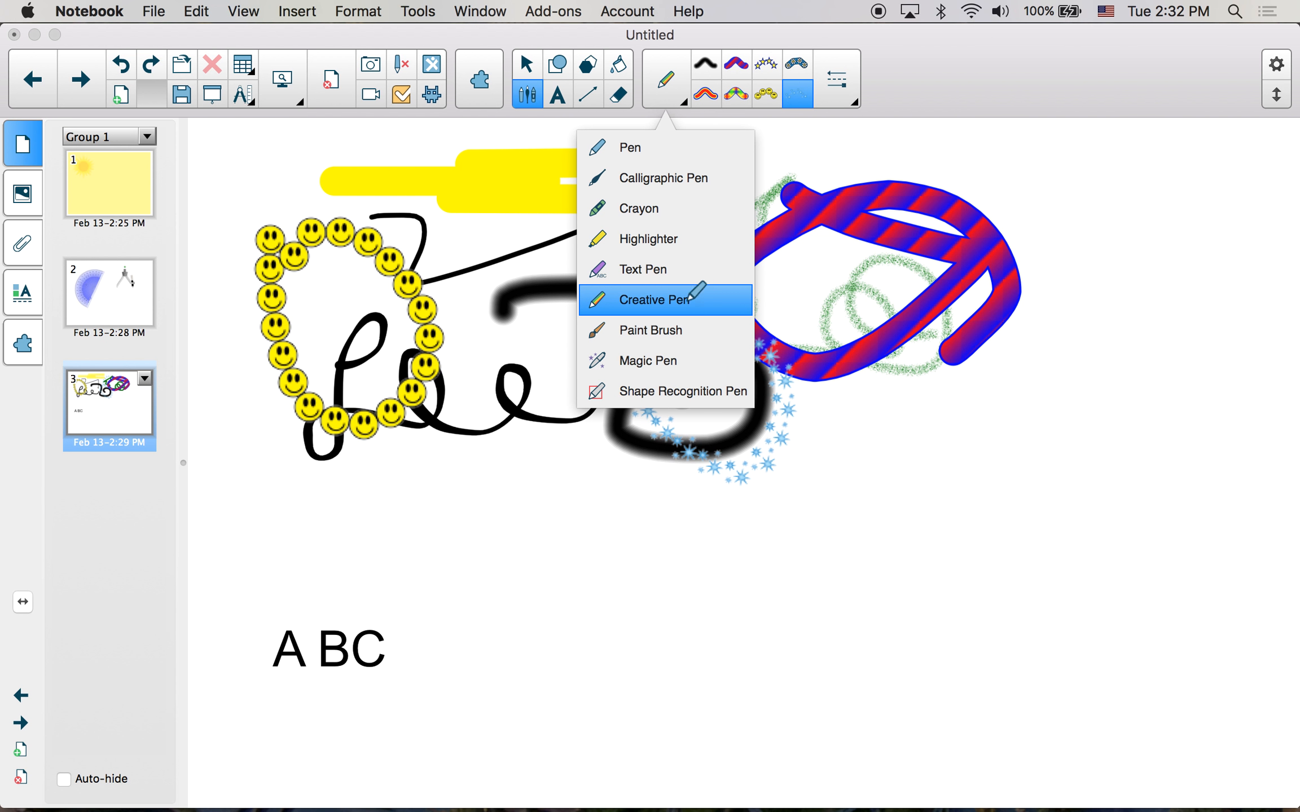
click(656, 327)
mouse_move(454, 571)
mouse_down()
mouse_move(479, 565)
mouse_move(584, 607)
mouse_move(705, 511)
mouse_move(618, 558)
mouse_move(708, 339)
mouse_up()
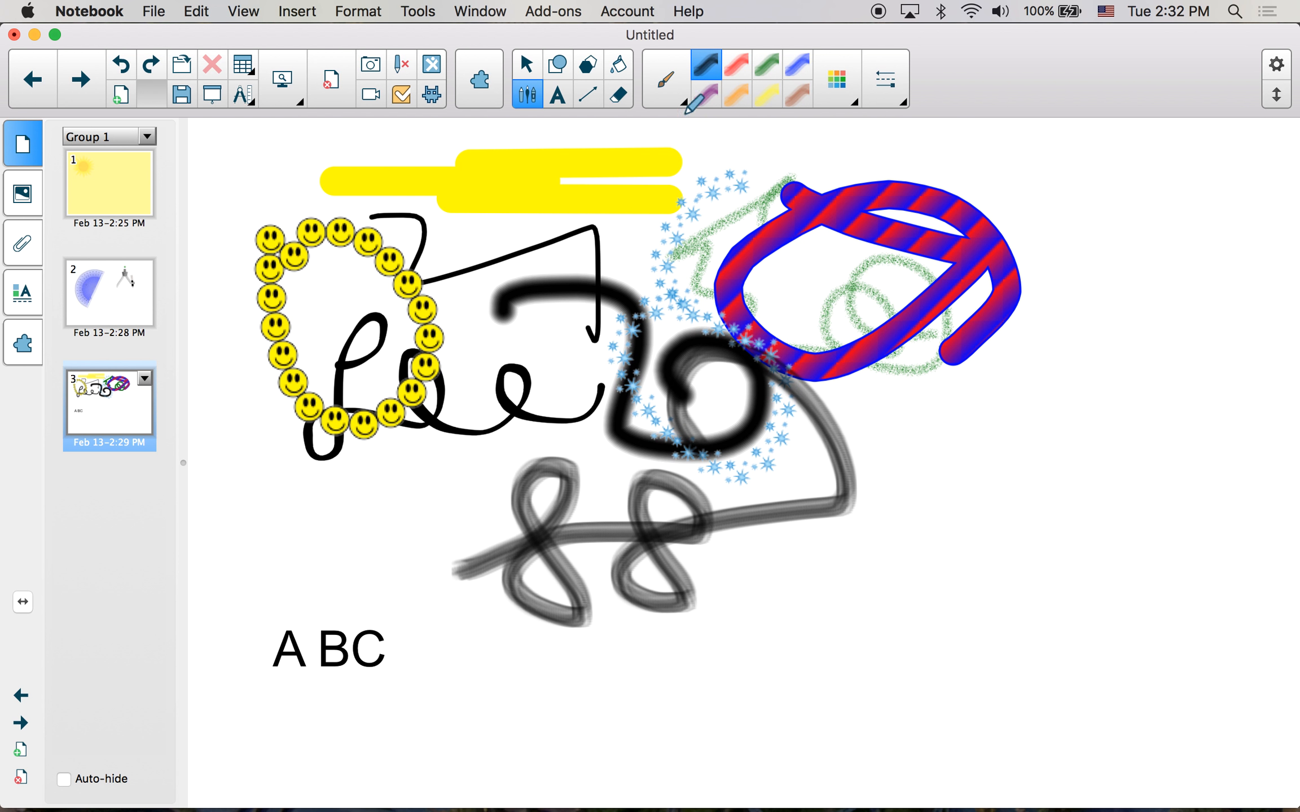
- Circle the middle of the drawing with the Magic Pen to spotlight it, and close the spotlight
click(674, 79)
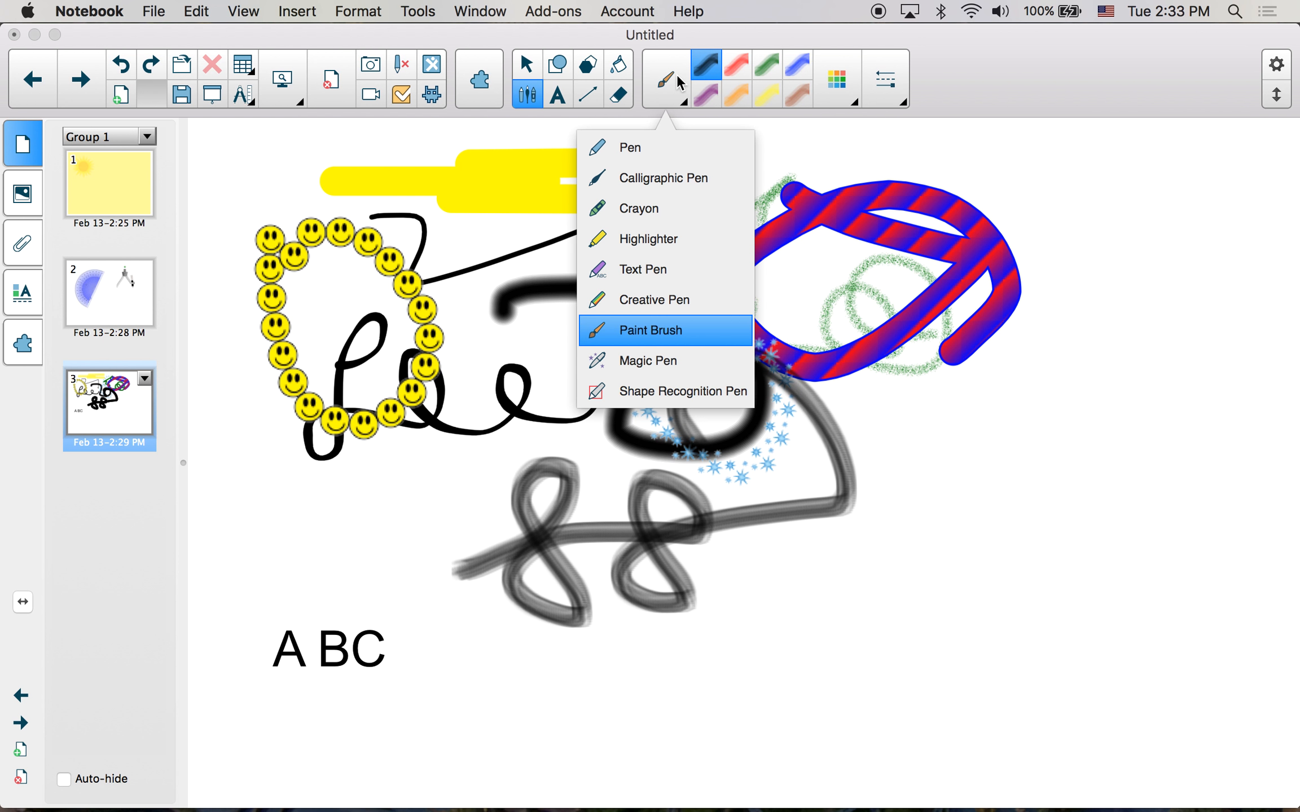
click(659, 360)
mouse_move(633, 180)
mouse_down()
mouse_move(514, 419)
mouse_move(764, 249)
mouse_up()
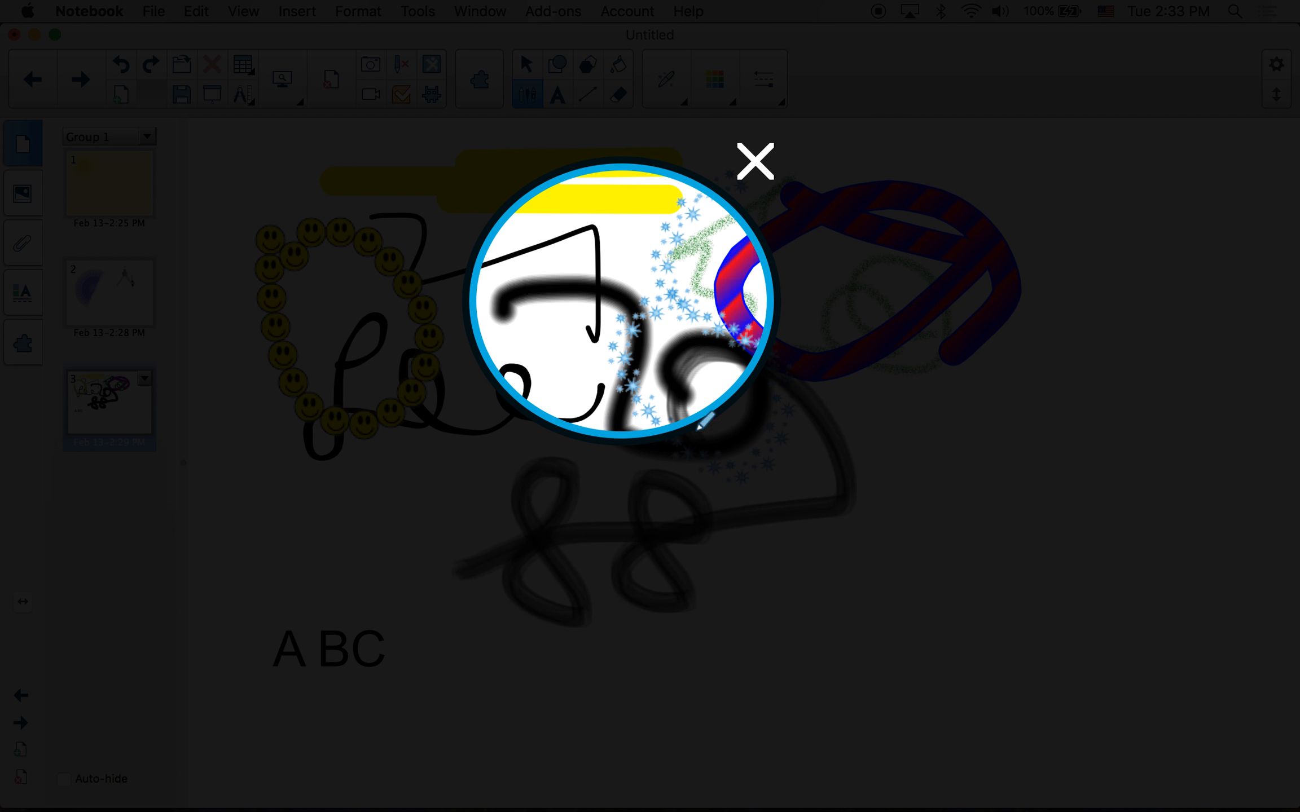
click(756, 161)
- Draw a small ellipse, a circle and a square beside the scribbles with the Shape Recognition Pen
click(669, 93)
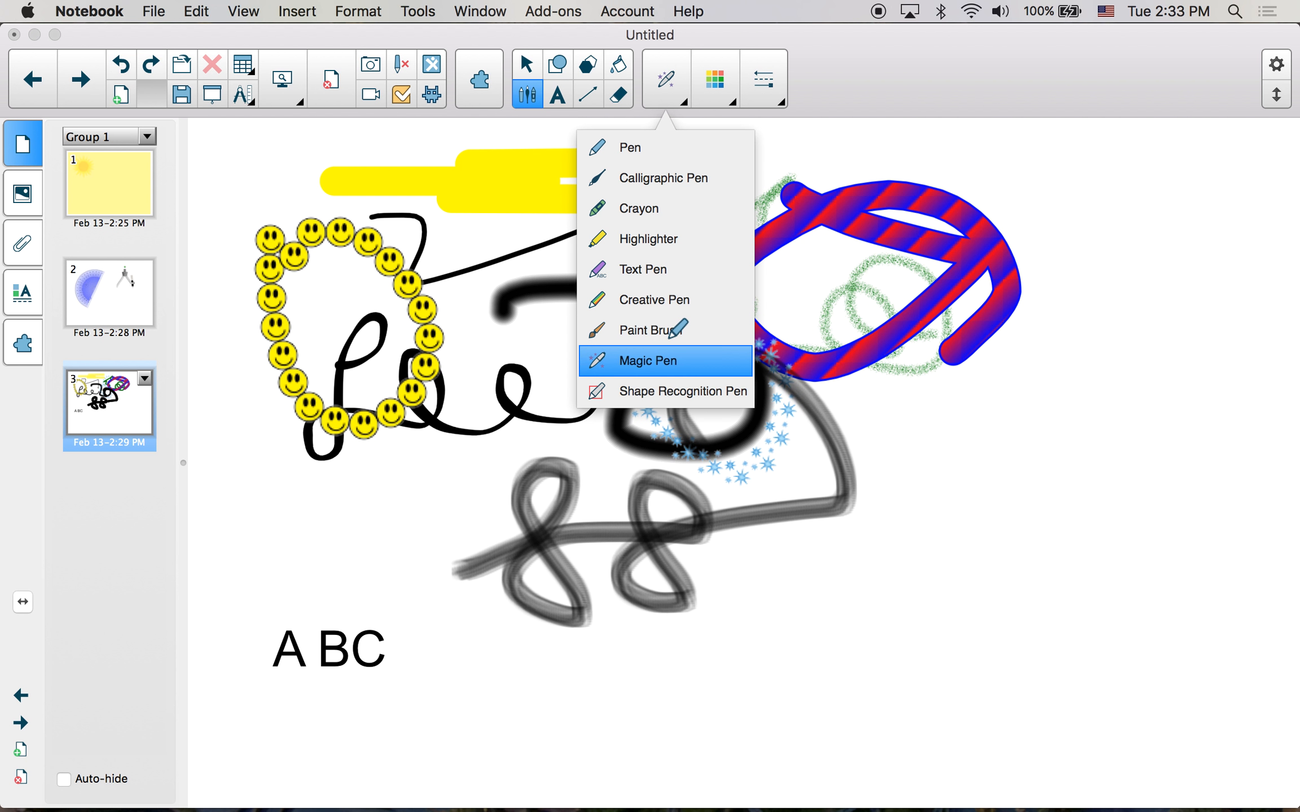
click(654, 390)
mouse_move(907, 427)
mouse_down()
mouse_move(898, 439)
mouse_move(955, 426)
mouse_move(902, 435)
mouse_up()
mouse_move(1019, 349)
mouse_down()
mouse_move(1081, 345)
mouse_move(1023, 351)
mouse_up()
mouse_move(1085, 190)
mouse_down()
mouse_move(1086, 248)
mouse_move(1151, 249)
mouse_move(1145, 194)
mouse_move(1088, 189)
mouse_up()
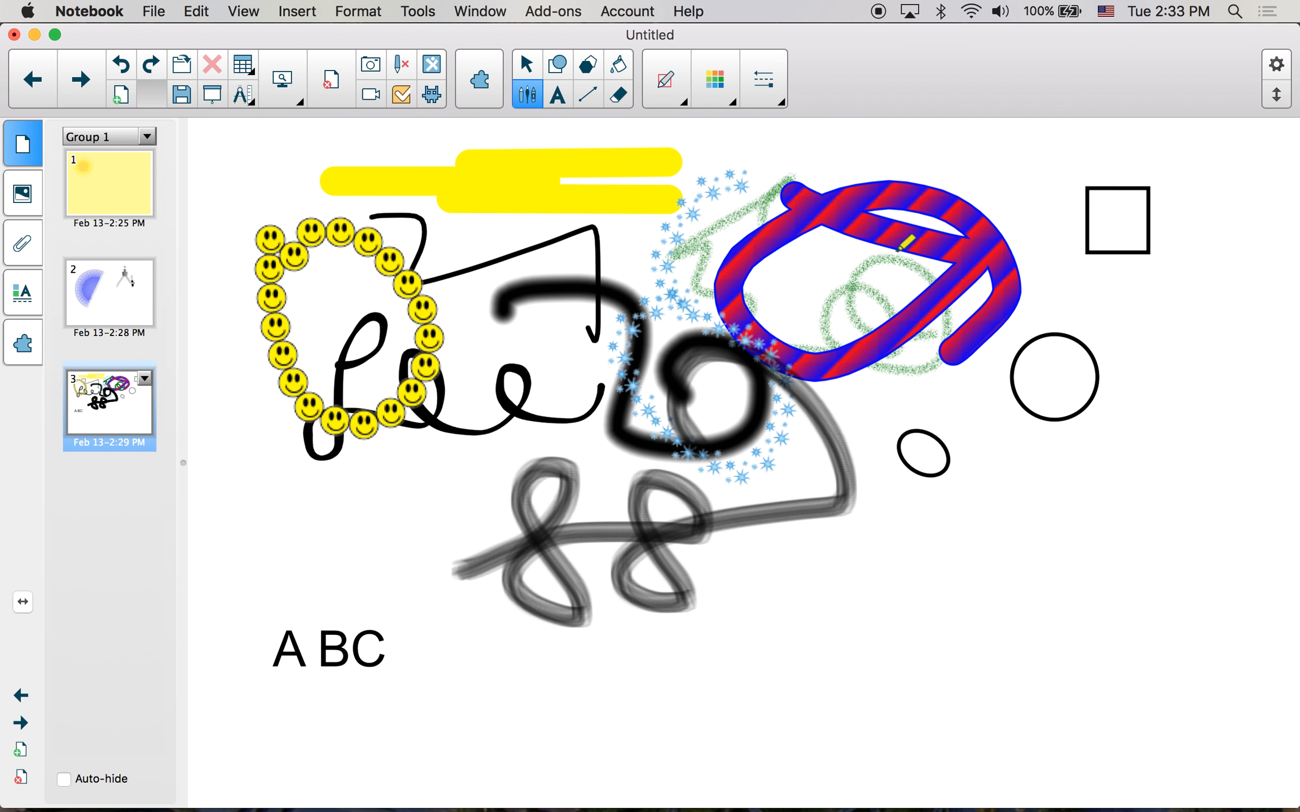
mouse_move(1149, 787)
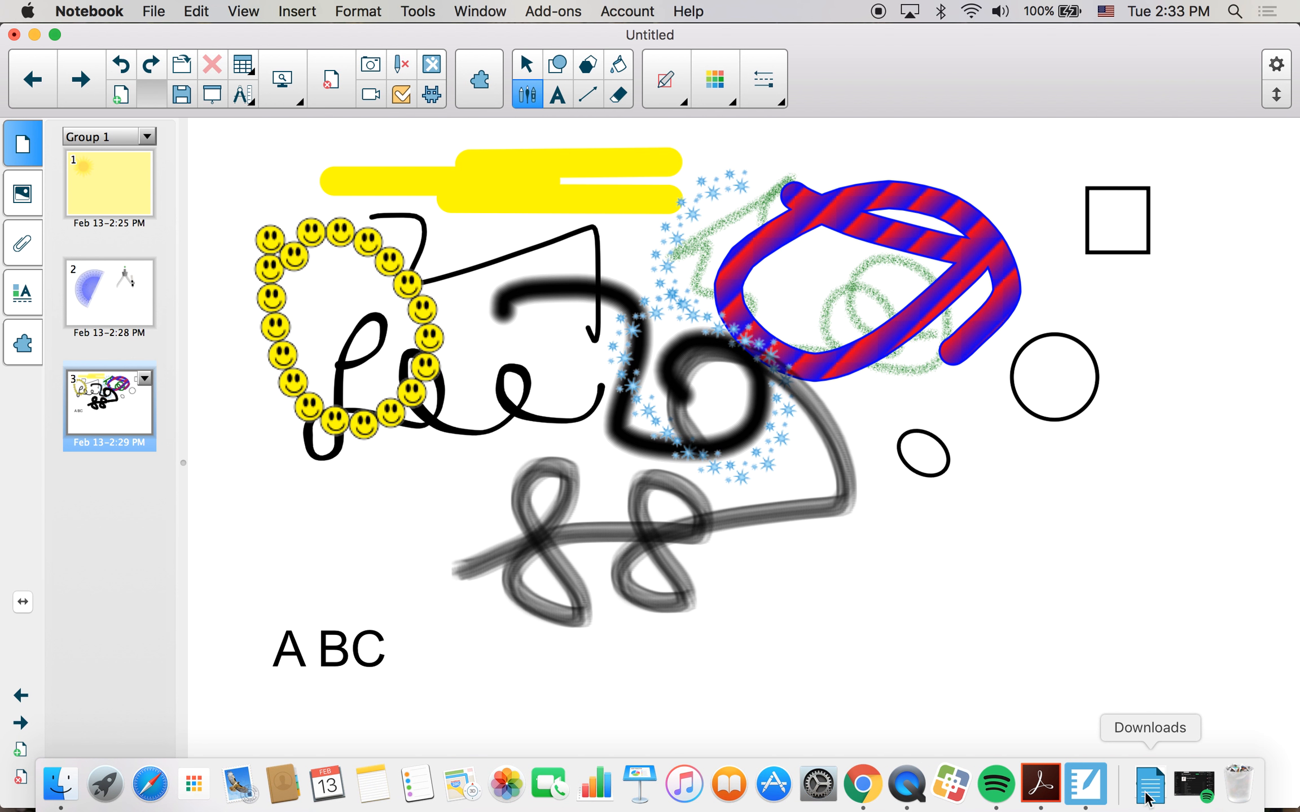
- Switch to the Google Slides deck, open slide 11 "Other bits and bobs", and return to SMART Notebook
click(35, 35)
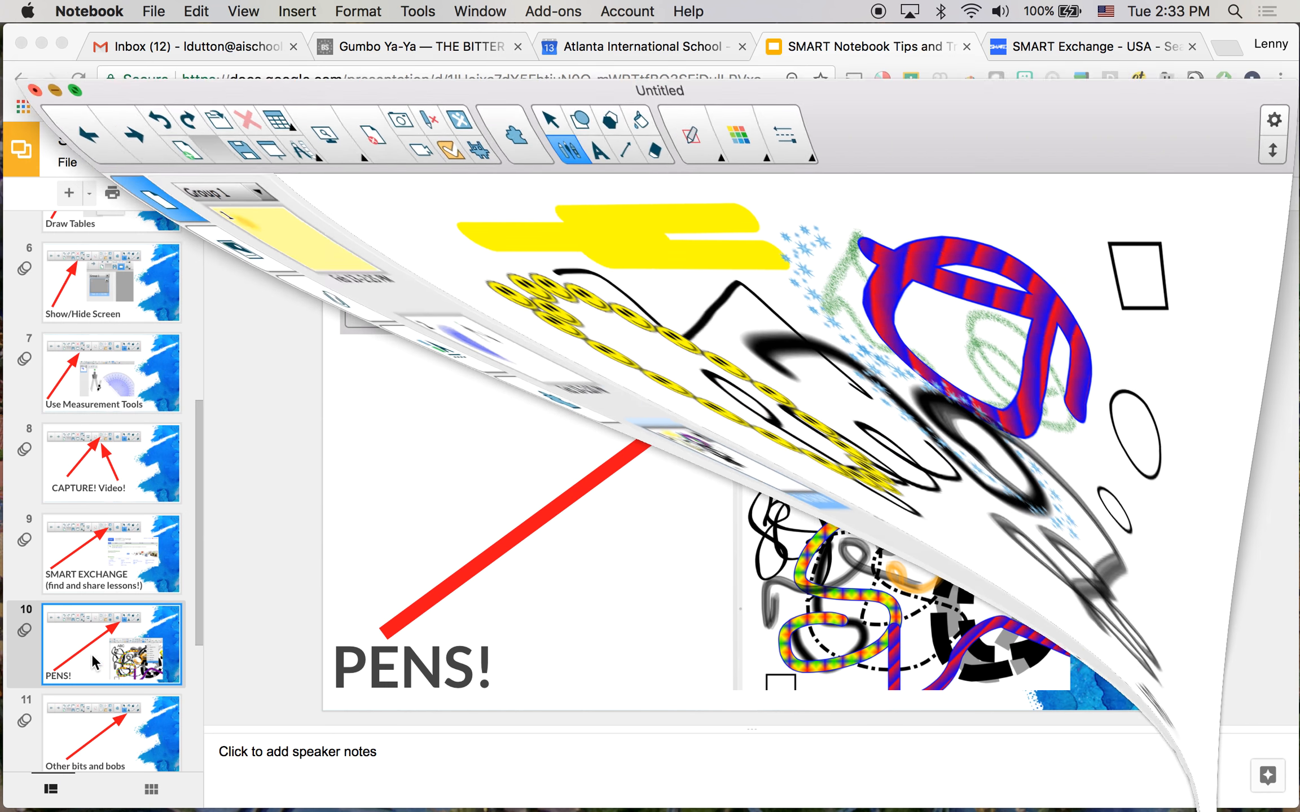
scroll(82, 682, down, 5)
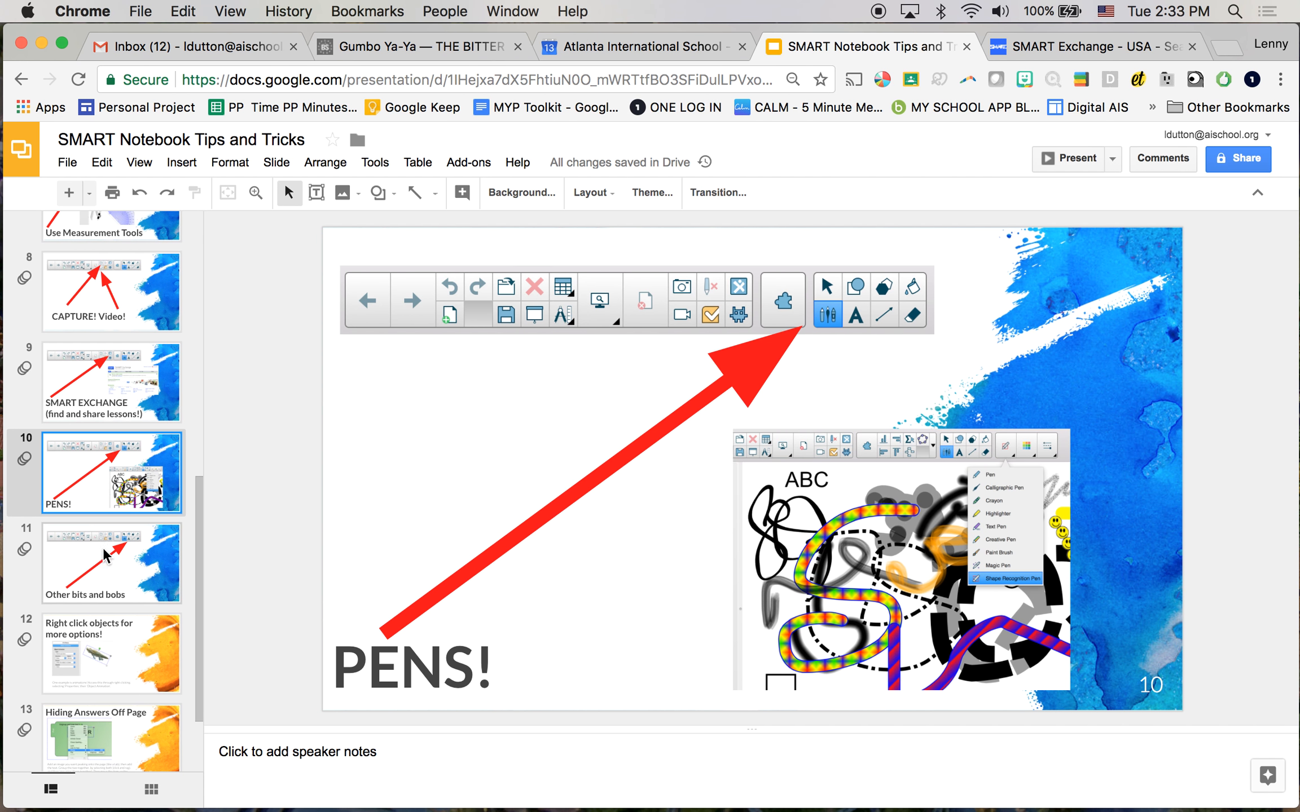
click(113, 562)
mouse_move(1221, 806)
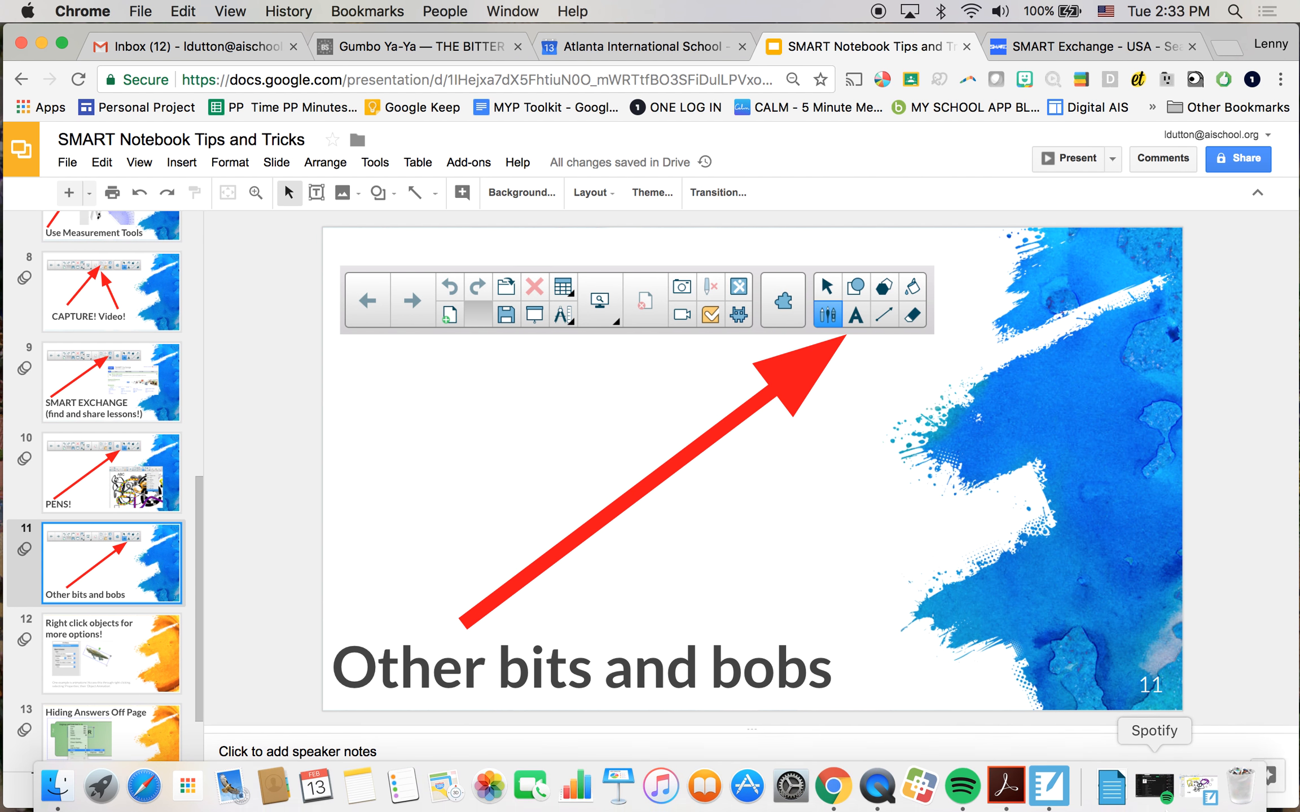
click(1196, 785)
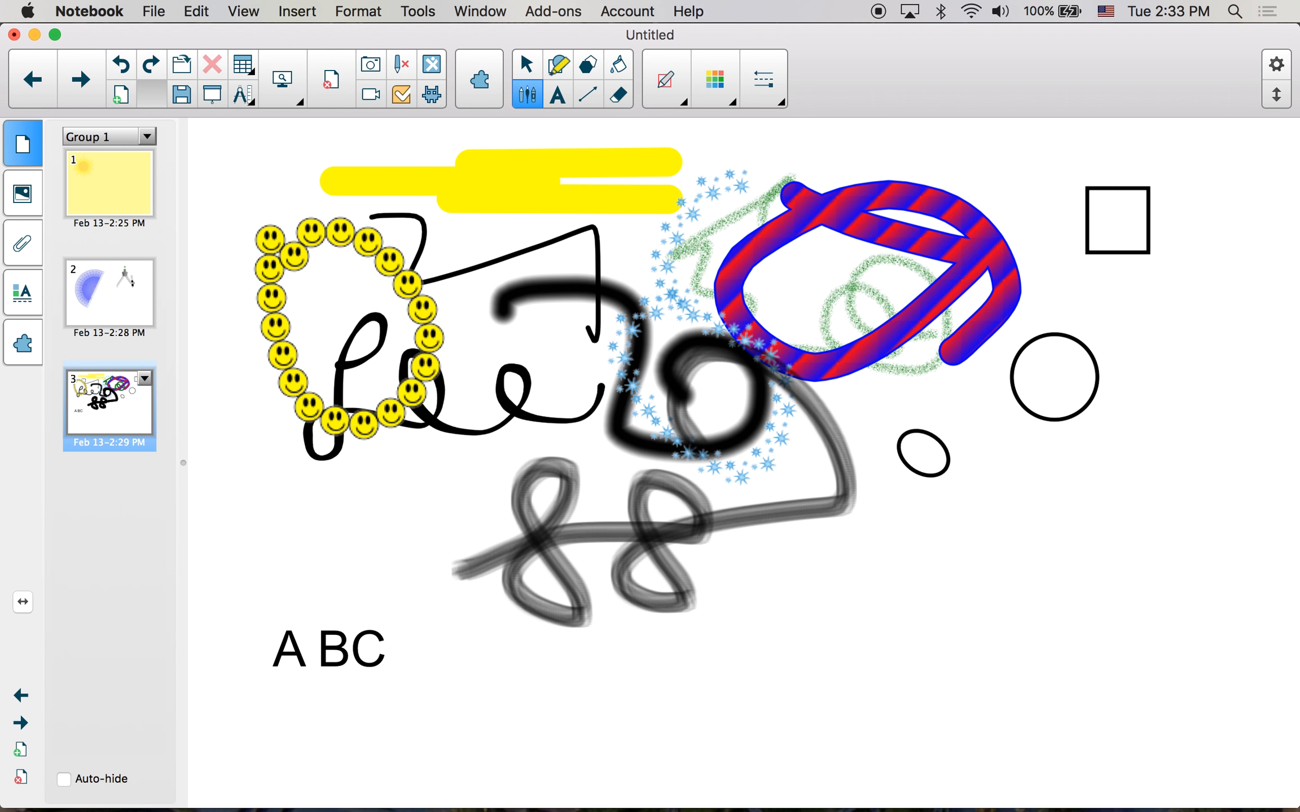
- Draw a large circle over the yellow highlights, a triangle over the grey figure eights, and a heptagon below the small ellipse
click(557, 64)
drag(484, 167, 594, 266)
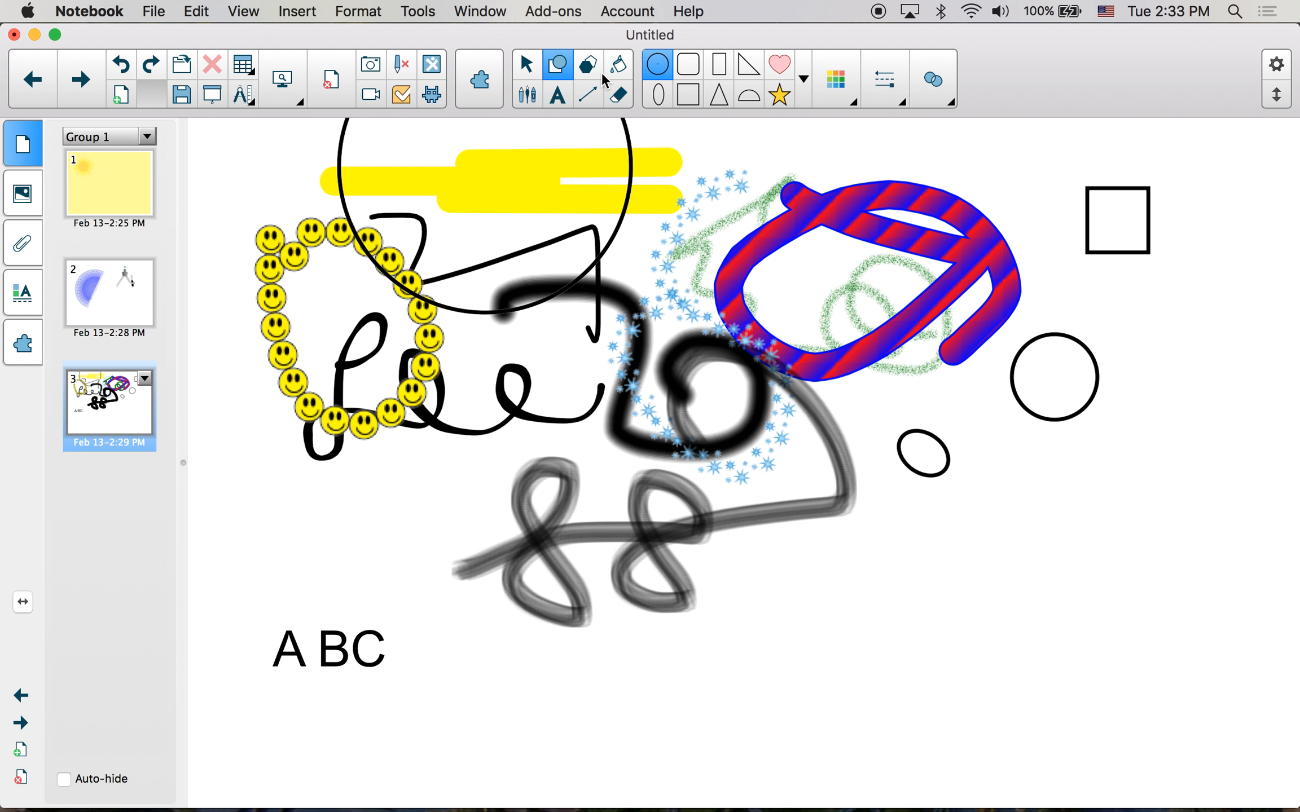
click(588, 65)
drag(546, 326, 768, 511)
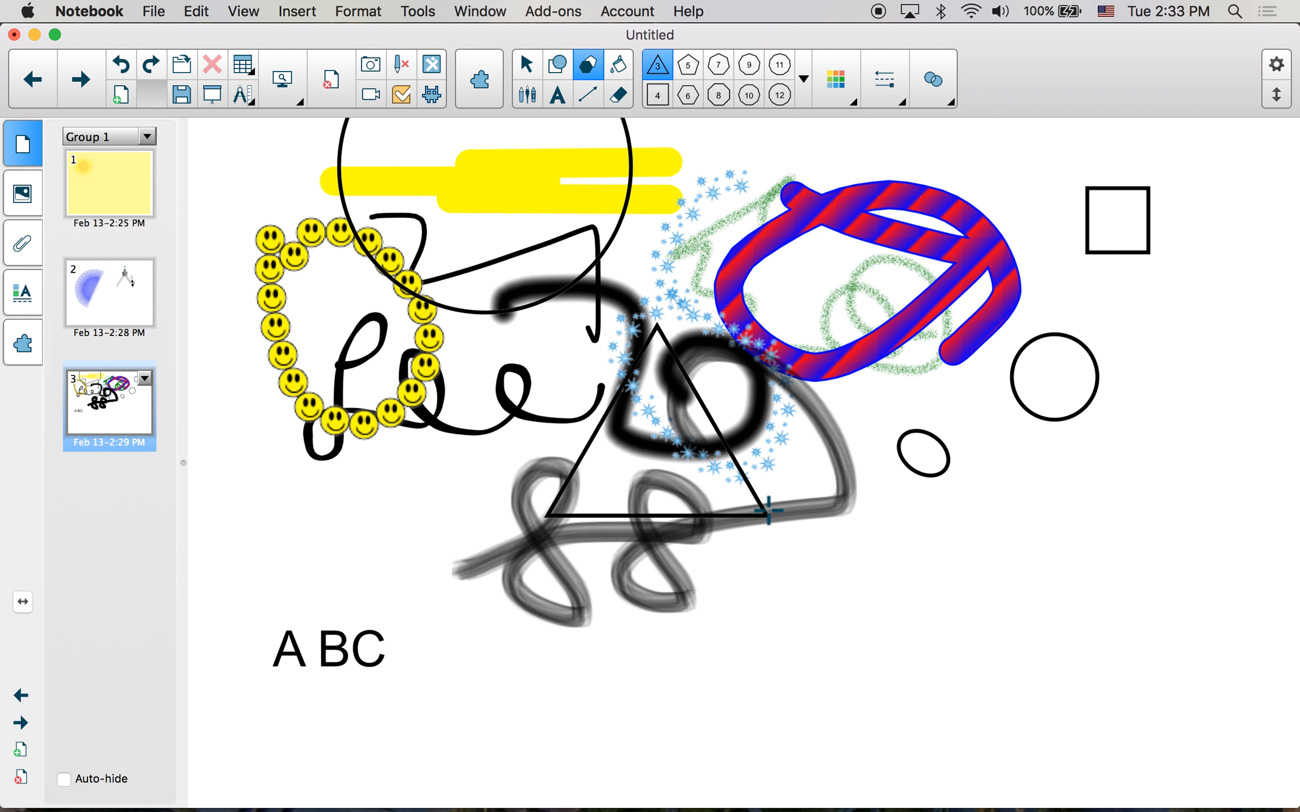
click(717, 65)
drag(899, 467, 1047, 646)
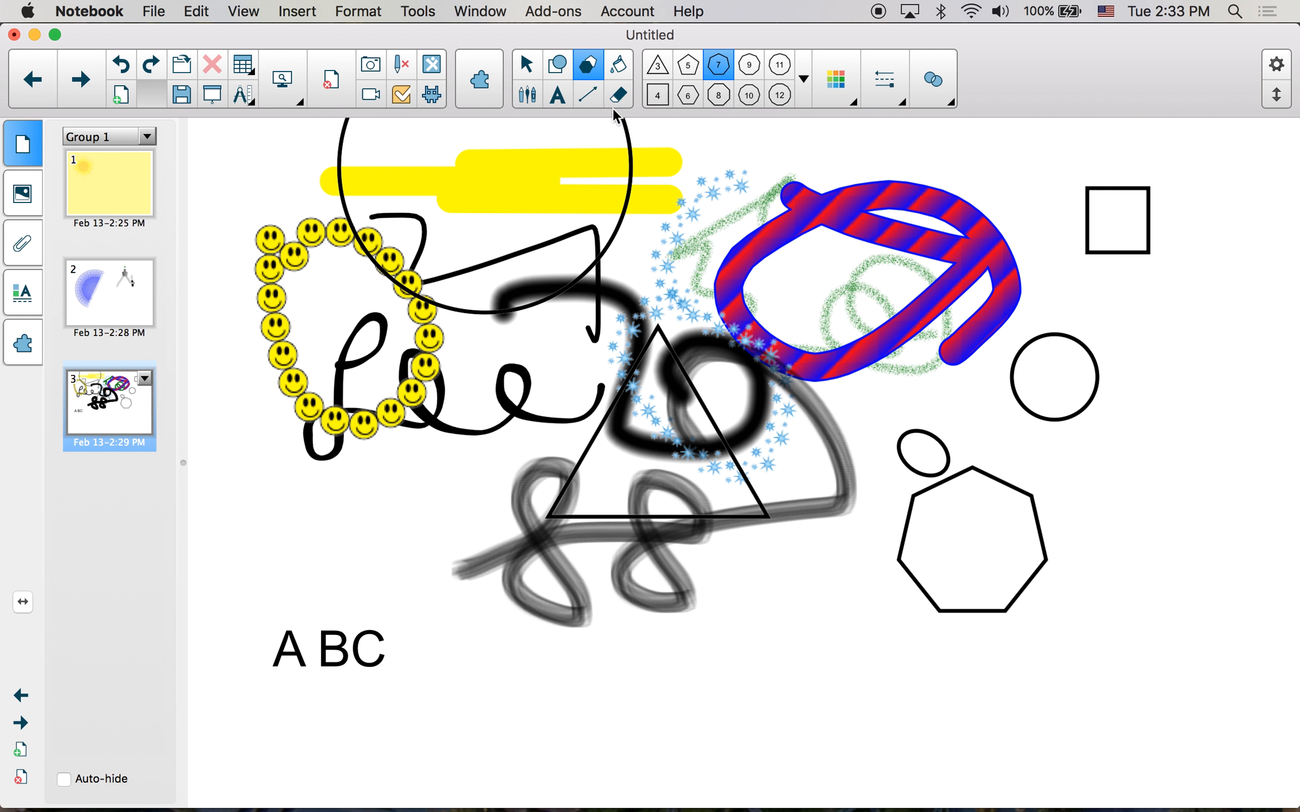
- Draw a thin black line above "A BC", a thick red line across the triangle's base, and a magenta dash-dot line below the heptagon
click(588, 95)
mouse_move(268, 557)
mouse_down()
mouse_move(414, 557)
mouse_move(689, 504)
mouse_up()
click(724, 62)
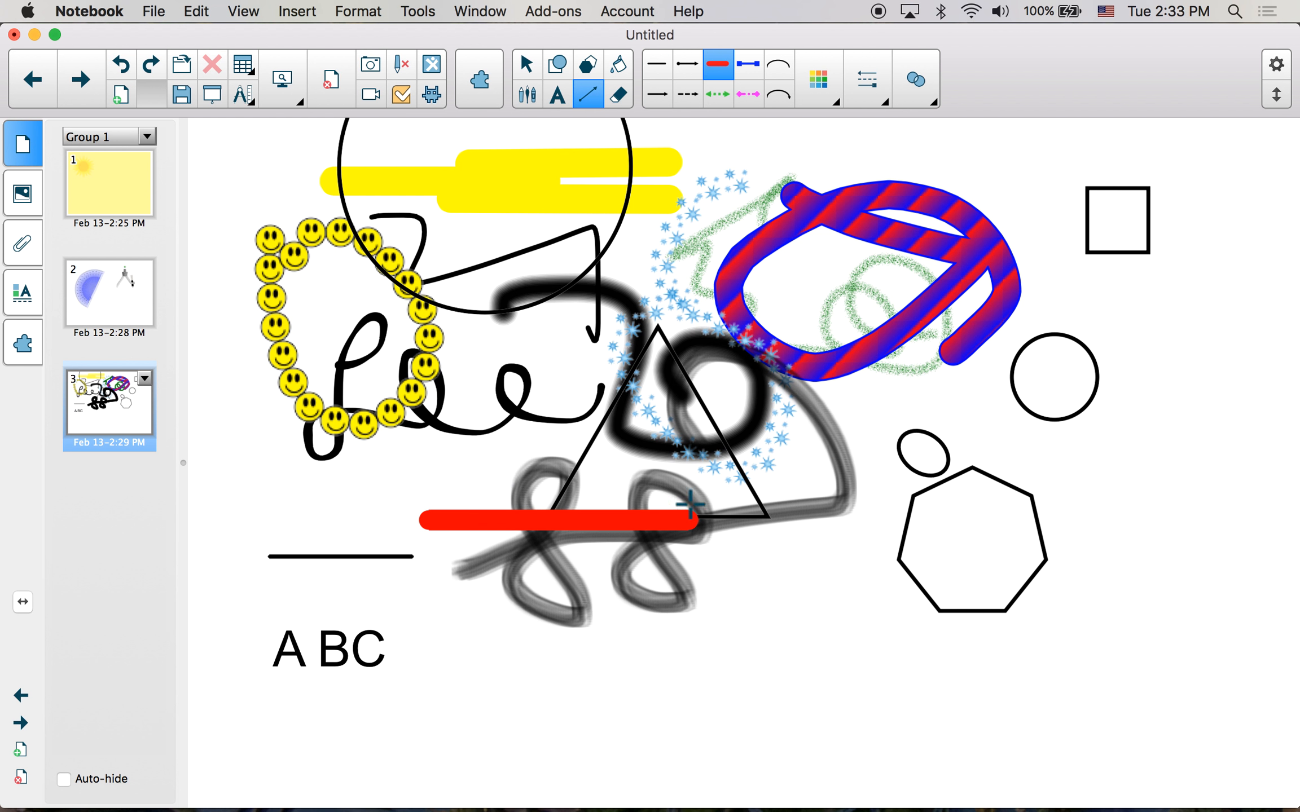
click(748, 94)
drag(674, 663, 991, 663)
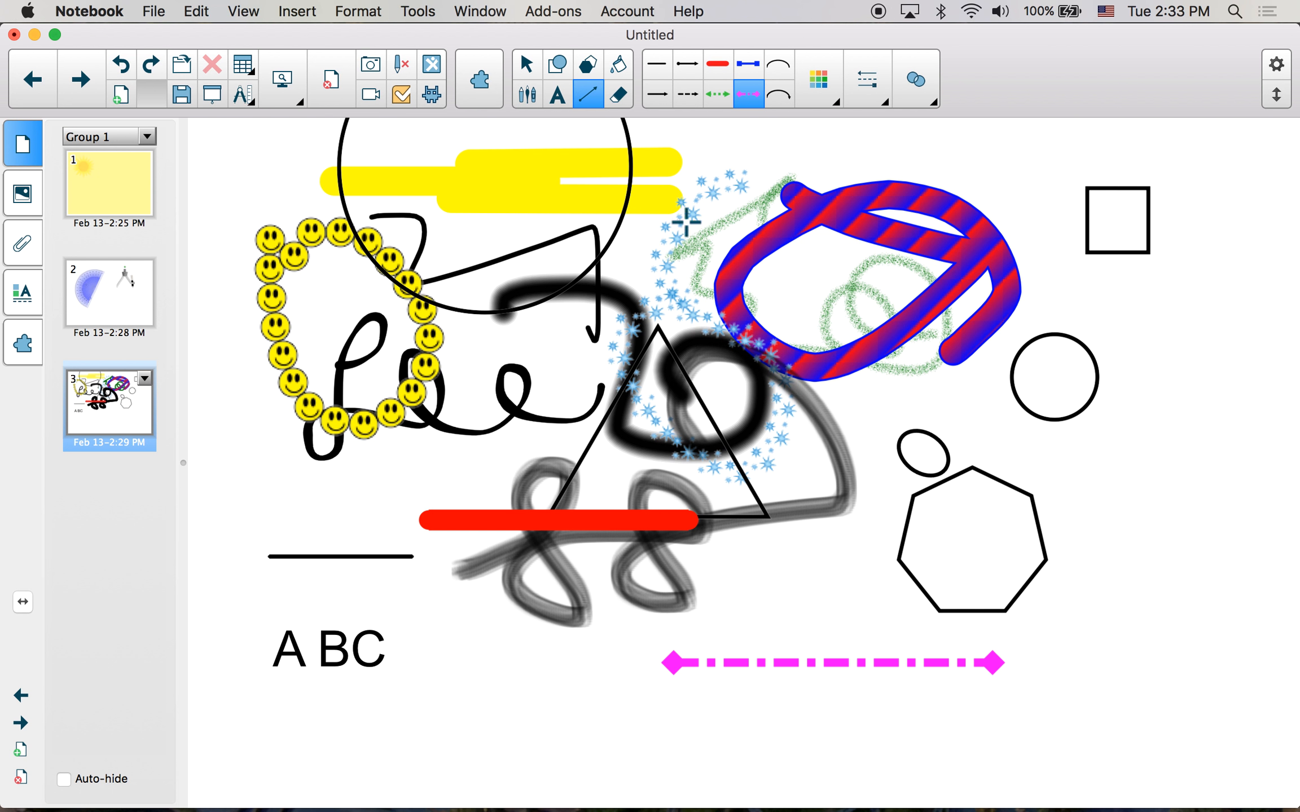
- Erase sweeping parts of the freehand ink strokes across the middle of the page with the Eraser
click(622, 98)
mouse_move(903, 271)
mouse_down()
mouse_move(766, 444)
mouse_move(595, 325)
mouse_move(485, 384)
mouse_move(612, 378)
mouse_up()
mouse_move(503, 478)
mouse_down()
mouse_move(383, 429)
mouse_move(380, 293)
mouse_move(398, 218)
mouse_move(492, 274)
mouse_move(879, 325)
mouse_move(923, 450)
mouse_move(908, 383)
mouse_up()
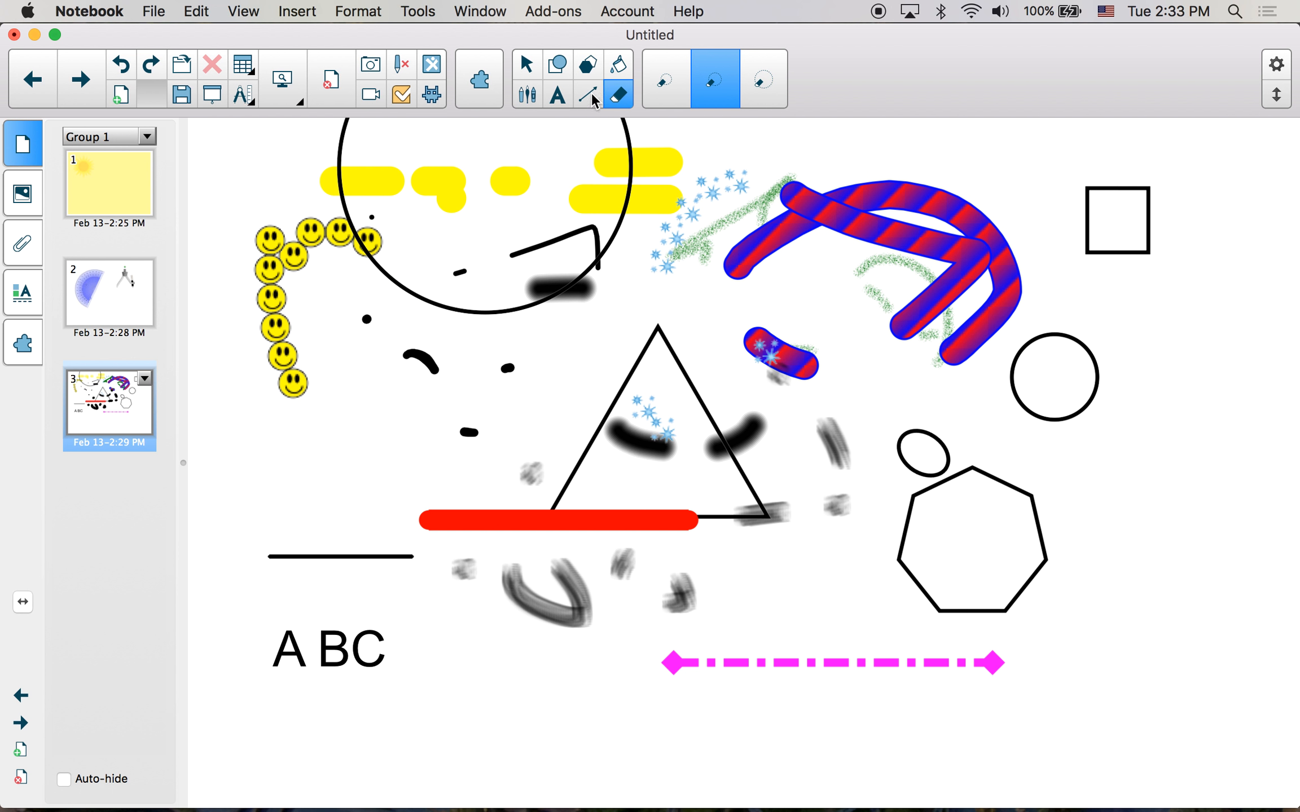
- Fill the large circle, the heptagon, the small circle and the square with solid blue
click(618, 64)
click(481, 238)
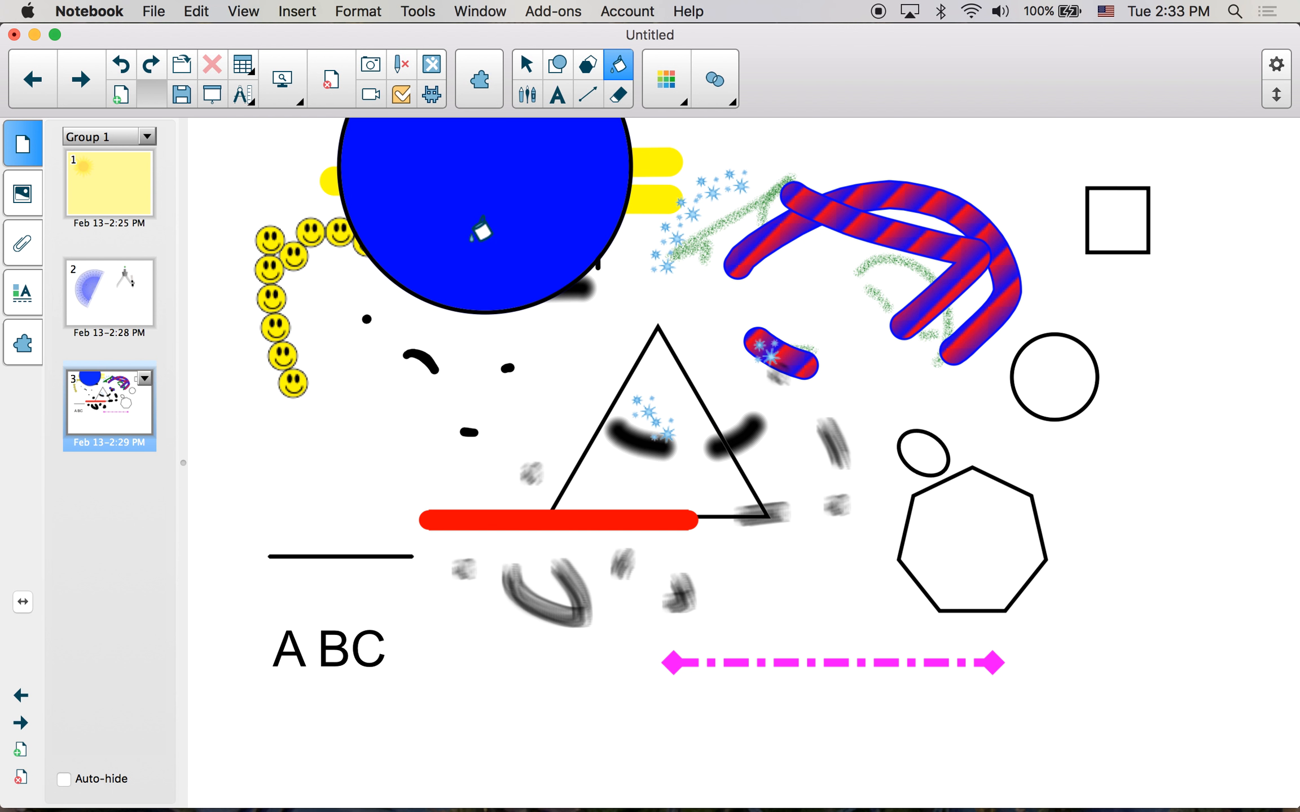
click(939, 511)
click(1041, 394)
click(1089, 194)
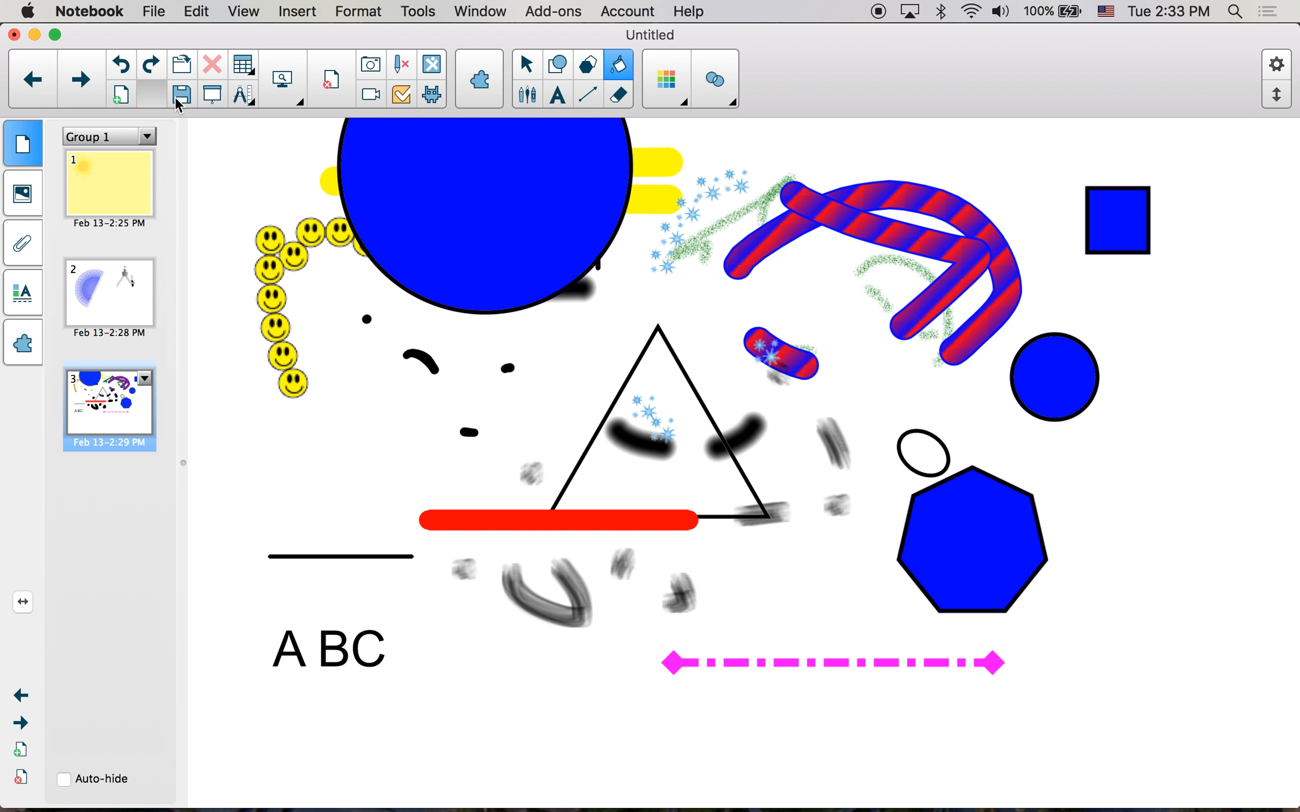
- Add a blank page 4, and open slide 12 "Right click objects for more options!" in the Google Slides deck
click(119, 100)
mouse_move(1084, 787)
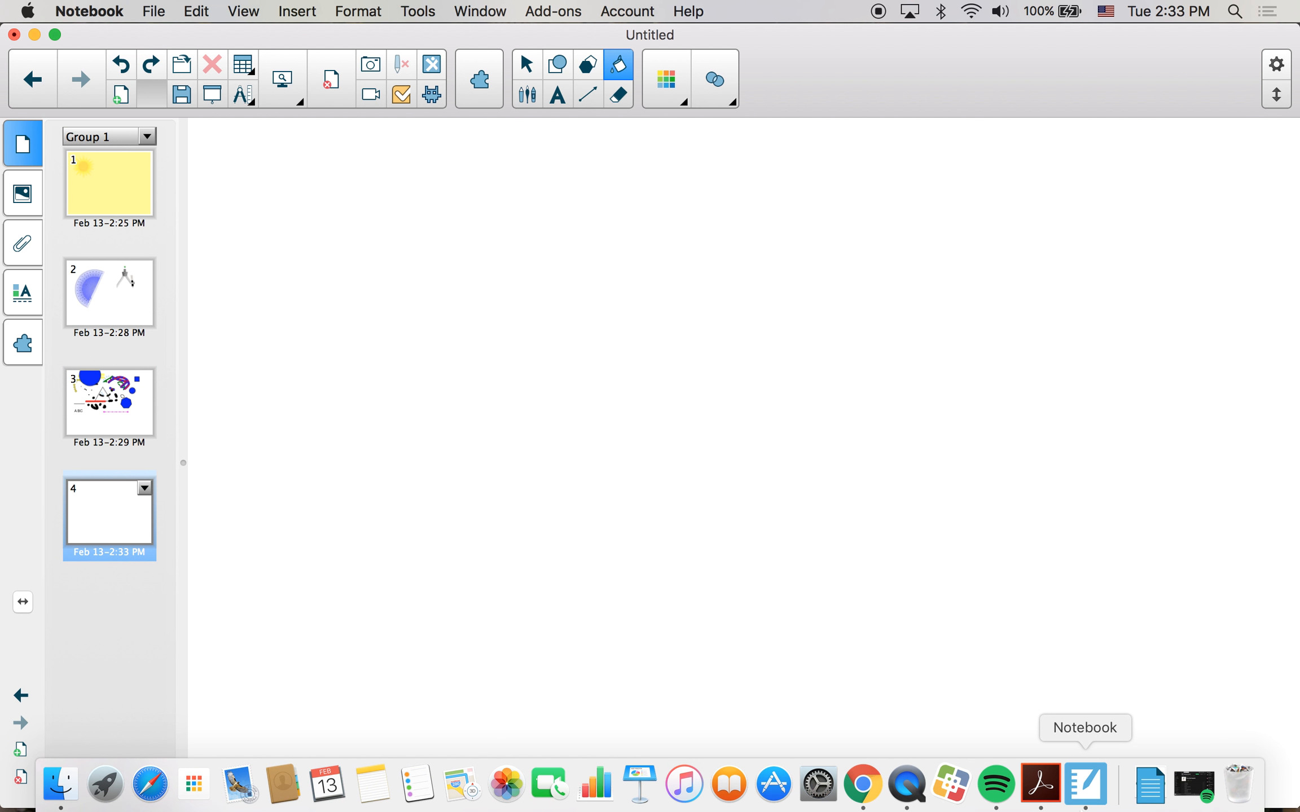
click(870, 792)
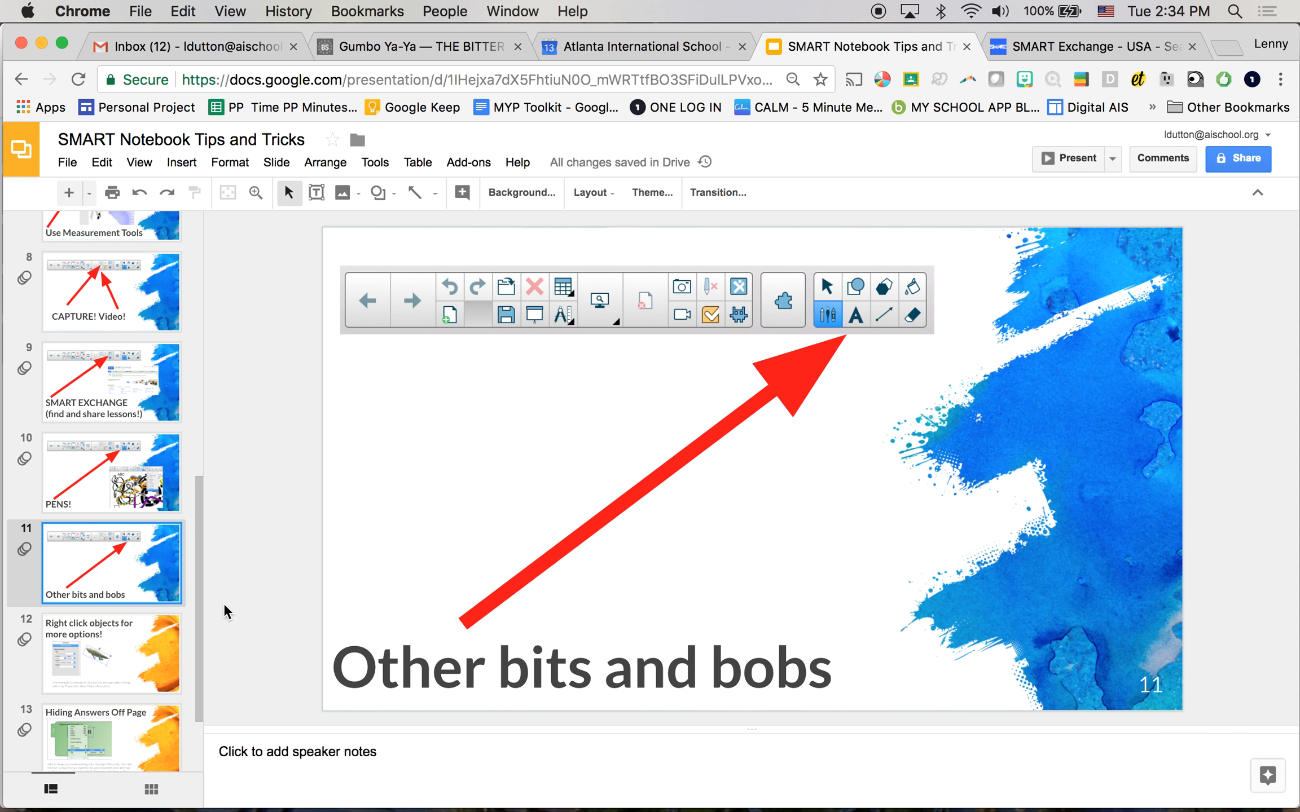
click(115, 660)
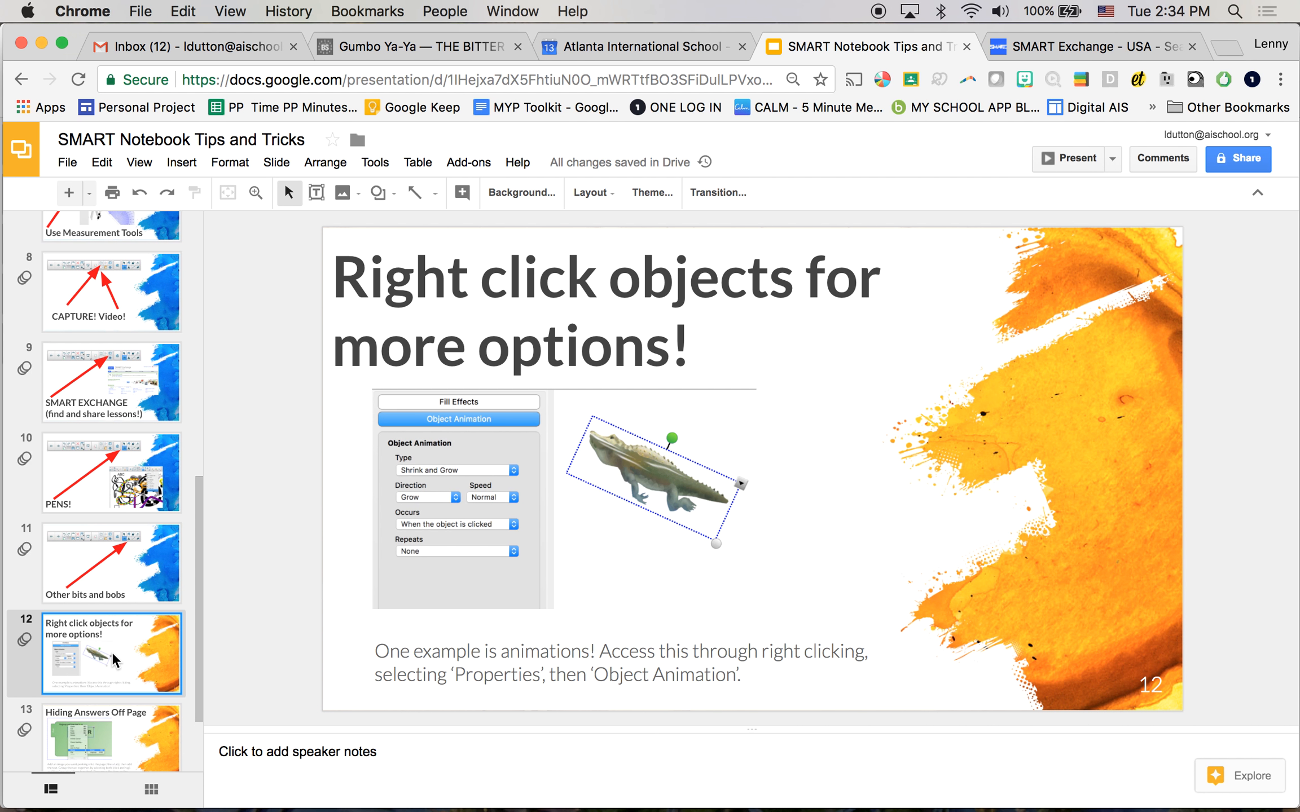
- Return to SMART Notebook and place the blue number 3 picture from Gallery Essentials on the blank page
click(43, 40)
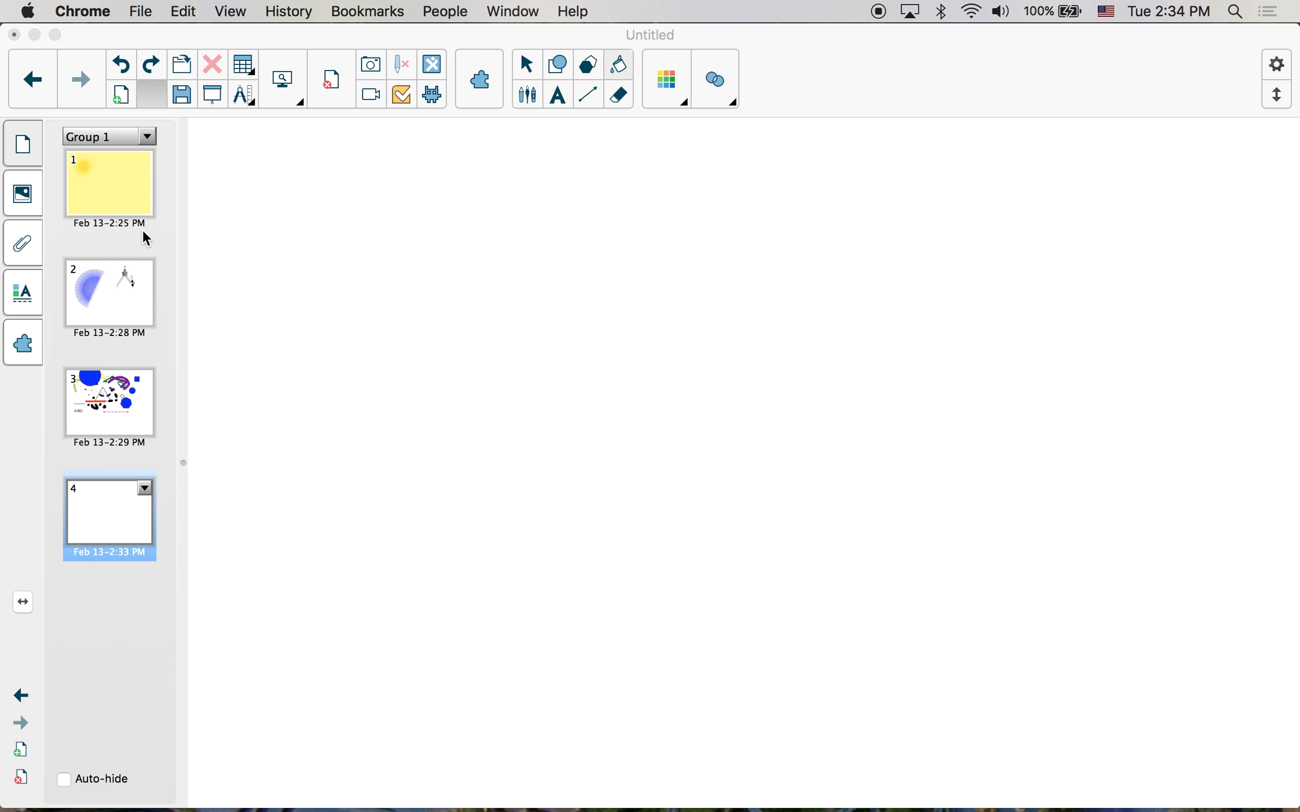
click(21, 196)
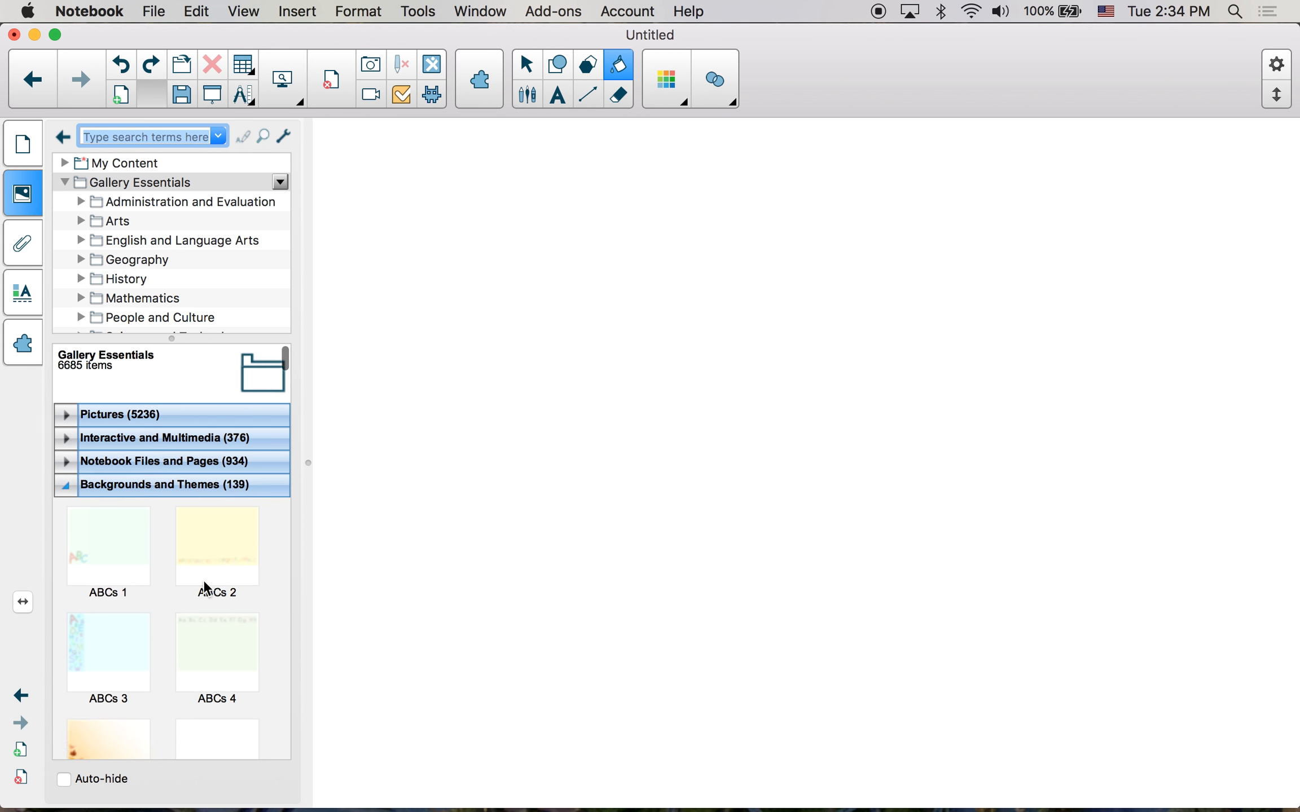
click(66, 482)
click(66, 409)
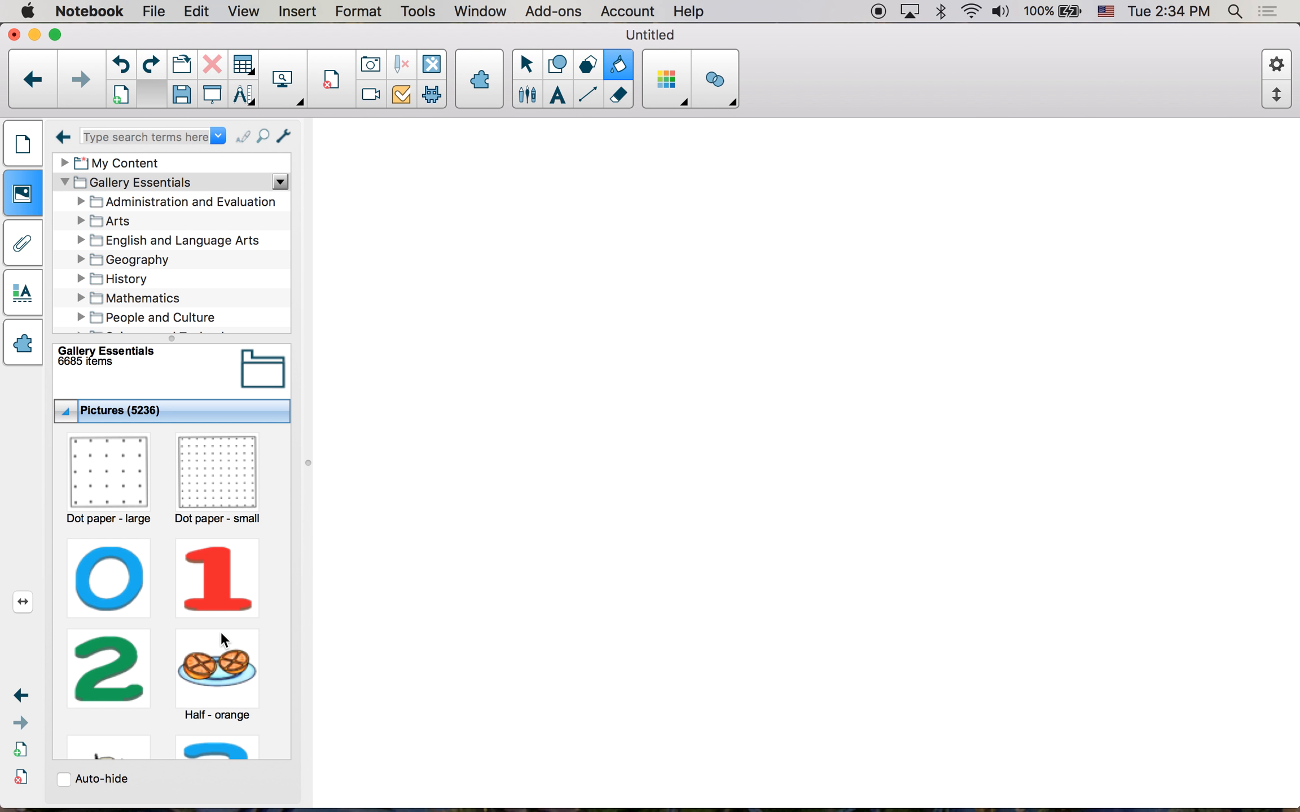
scroll(202, 663, down, 3)
drag(429, 556, 586, 421)
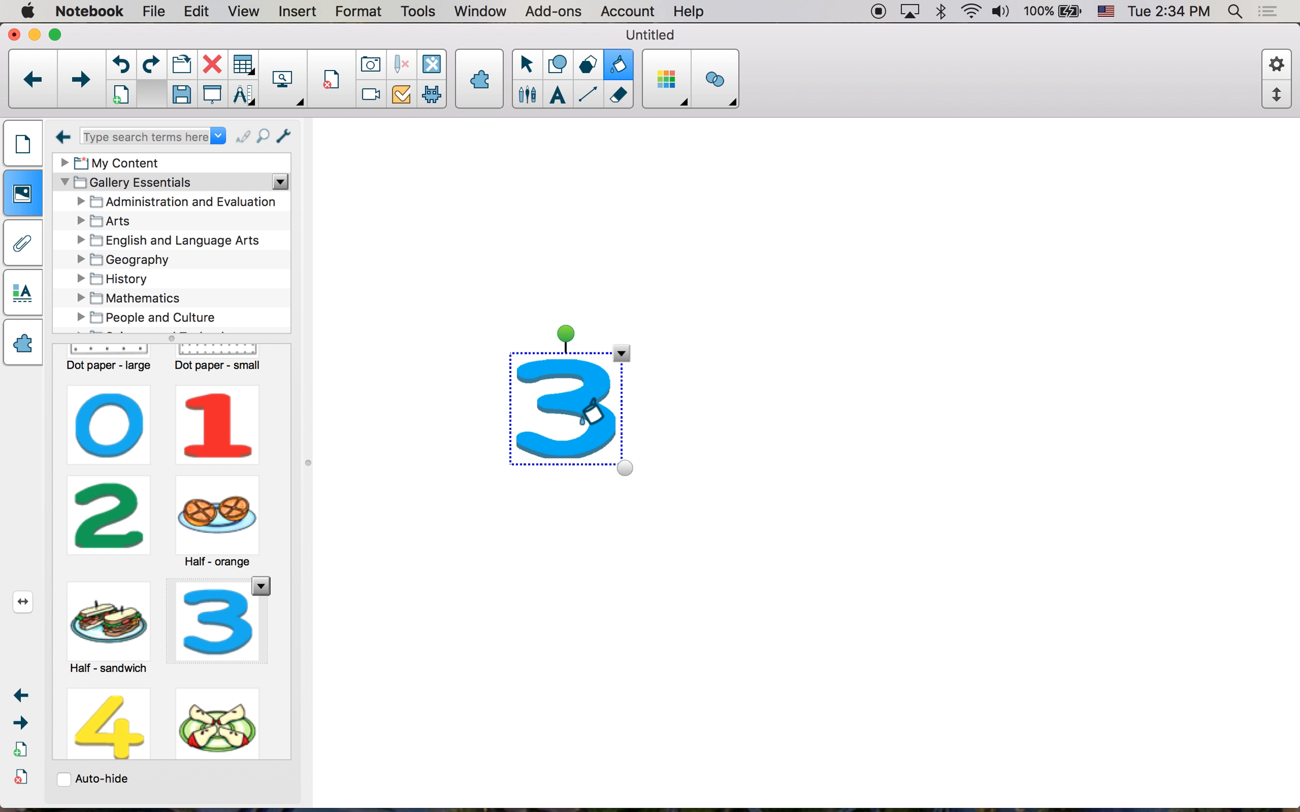
- Open the number 3's properties and set its object animation type to Shrink and Grow
right_click(587, 417)
click(603, 363)
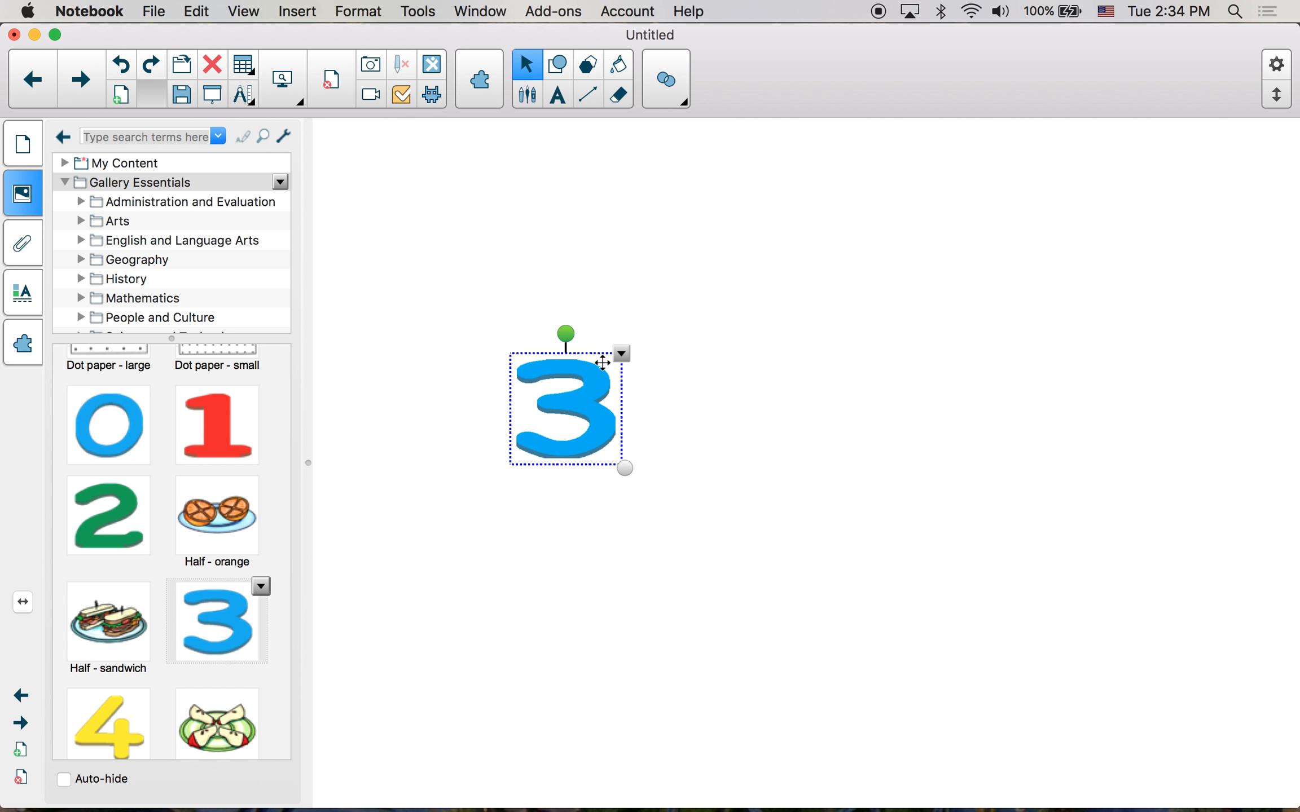
right_click(602, 388)
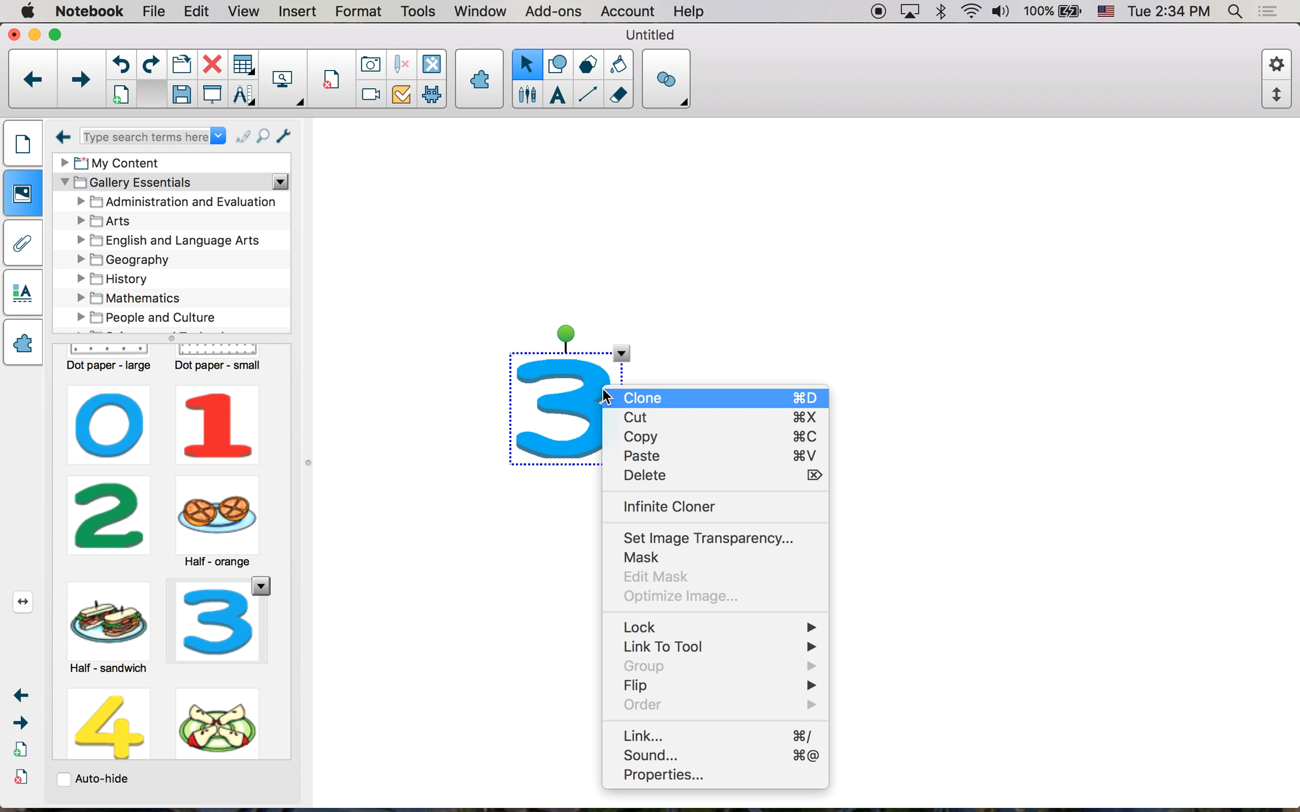
click(676, 779)
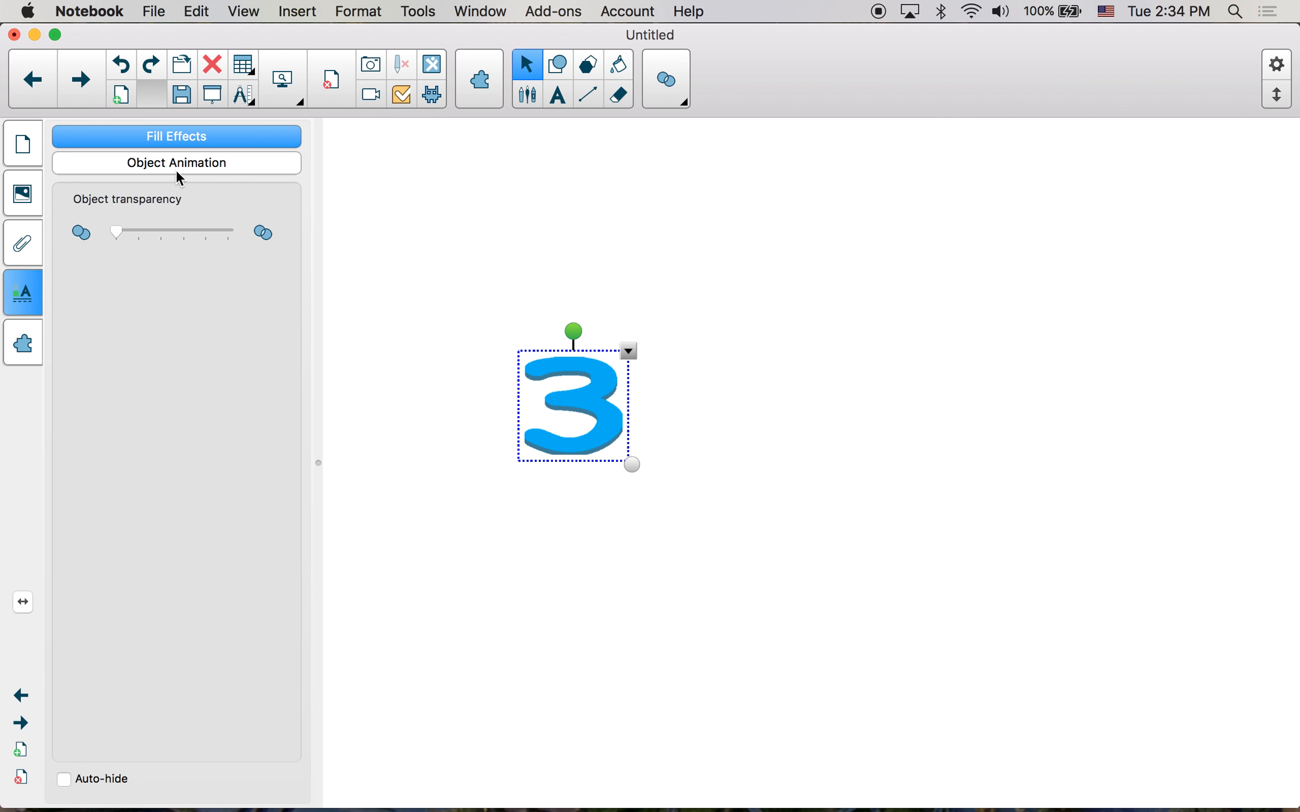
click(176, 169)
click(142, 242)
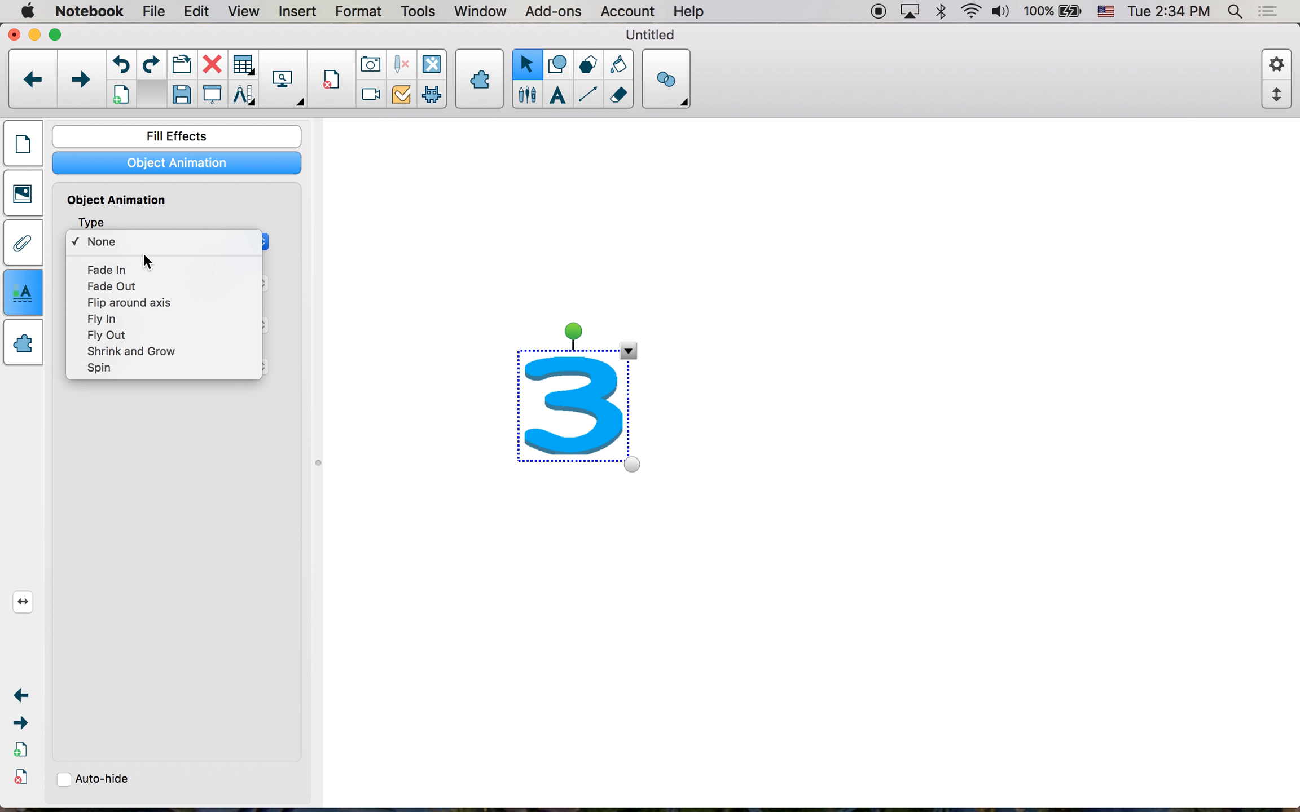
click(152, 351)
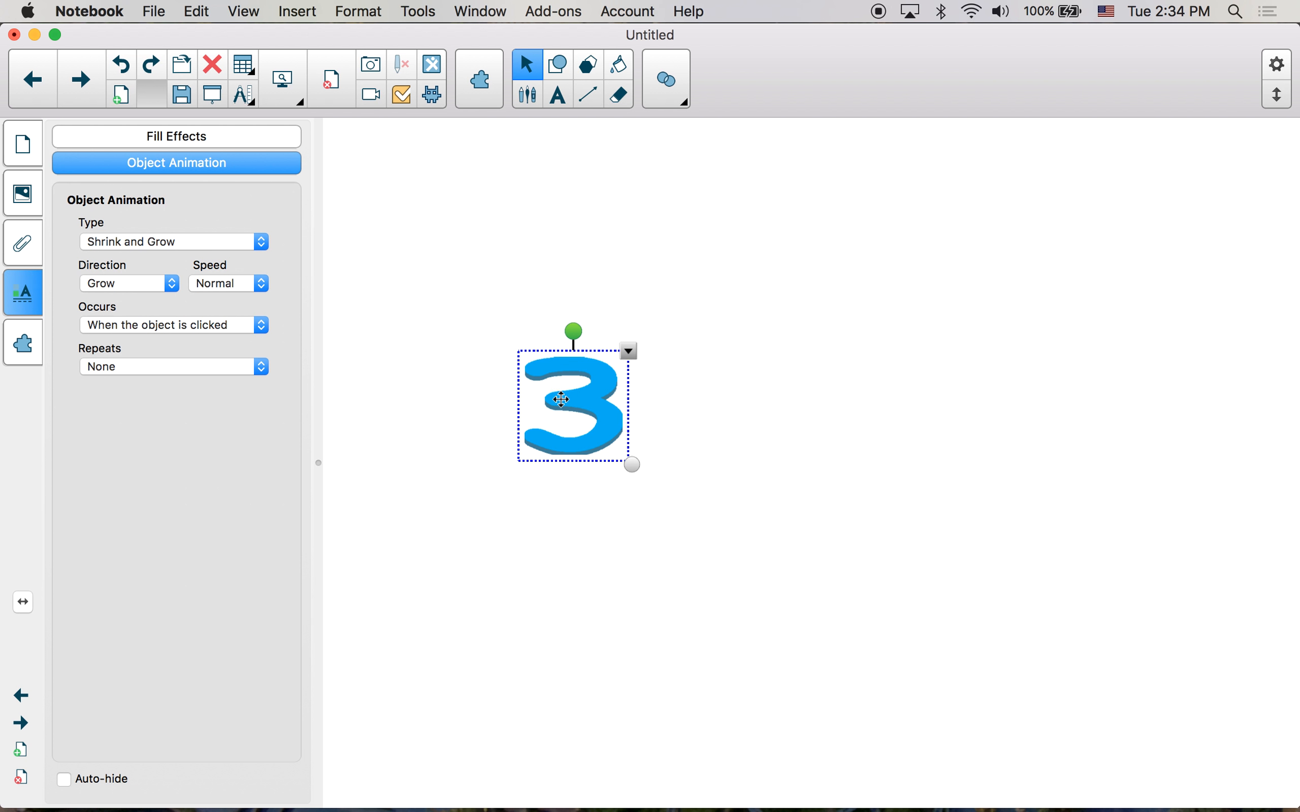
- Try the Spin animation on the number 3 and set the type back to Shrink and Grow
click(156, 240)
click(150, 258)
click(149, 246)
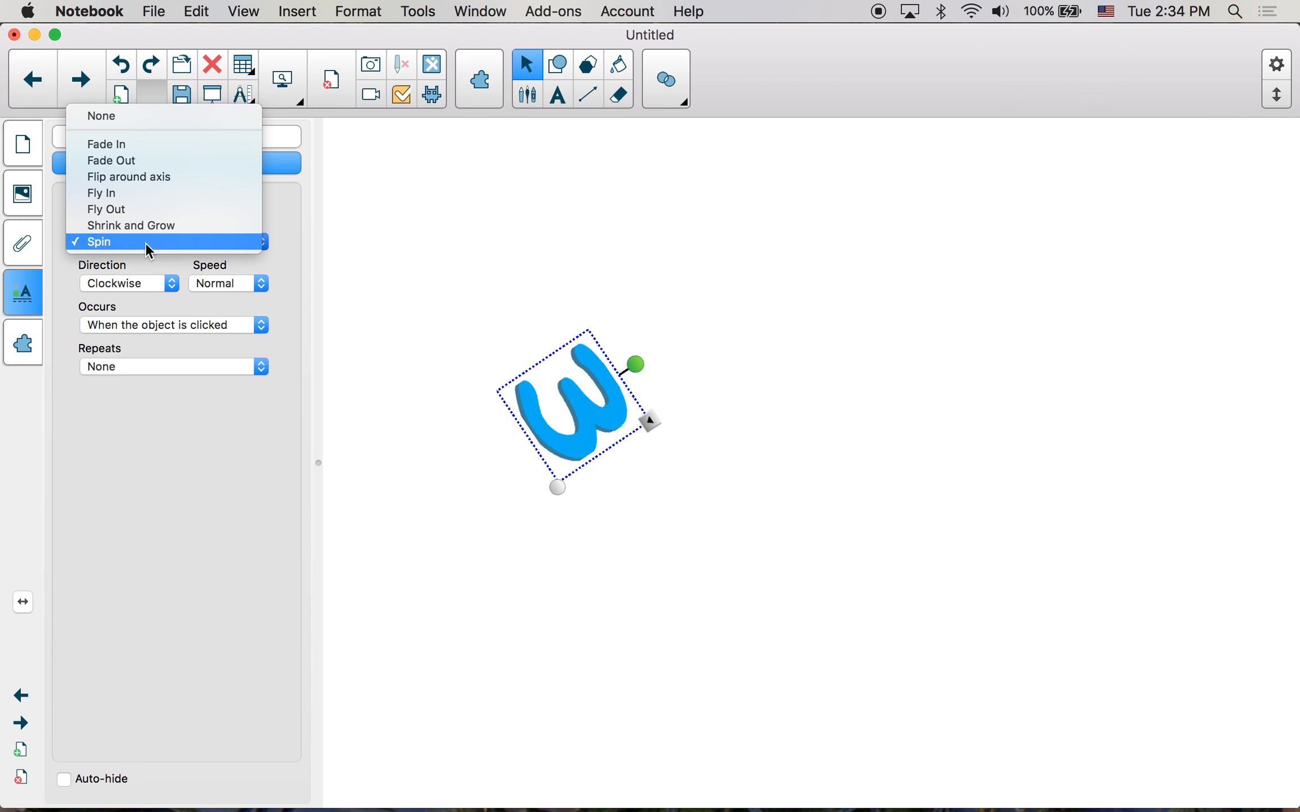
click(145, 225)
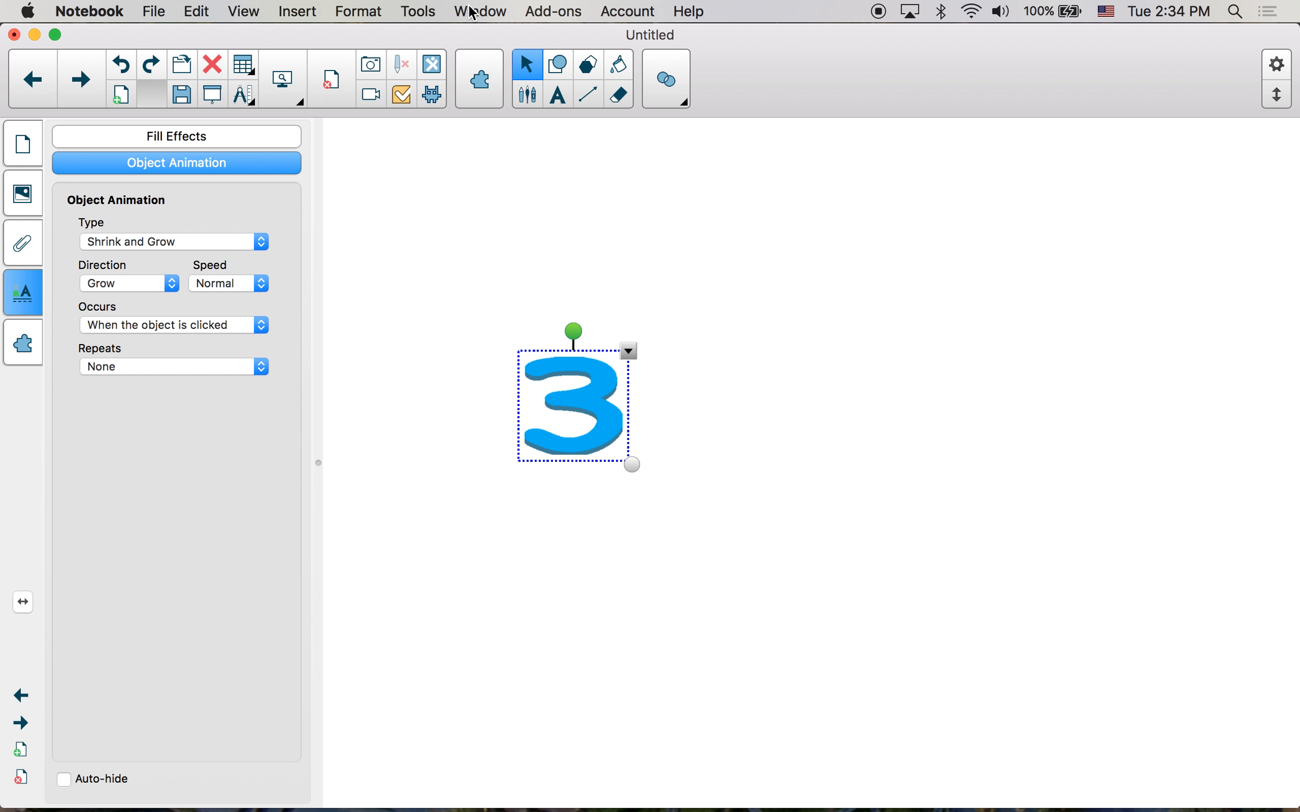
- Examine the options for attaching a sound to the number 3, and leave them without attaching one
right_click(592, 399)
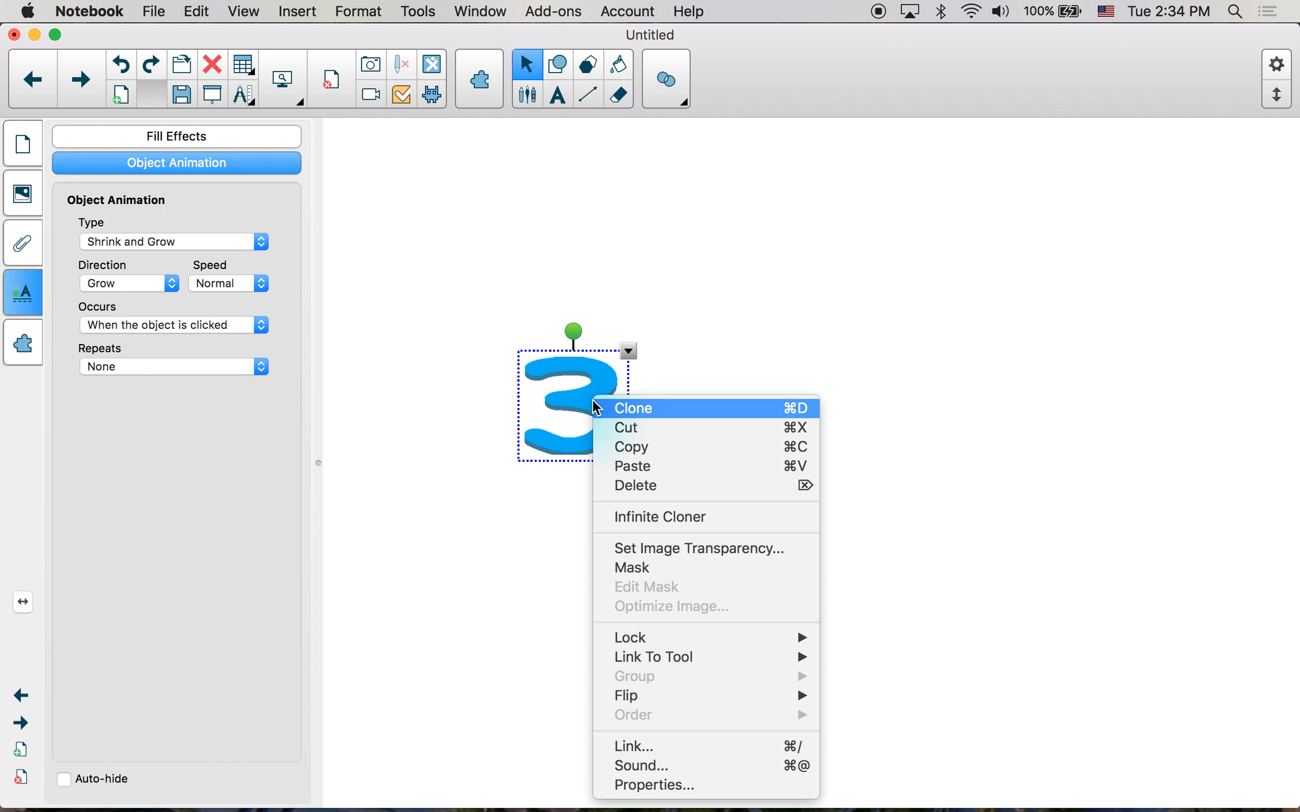
click(673, 767)
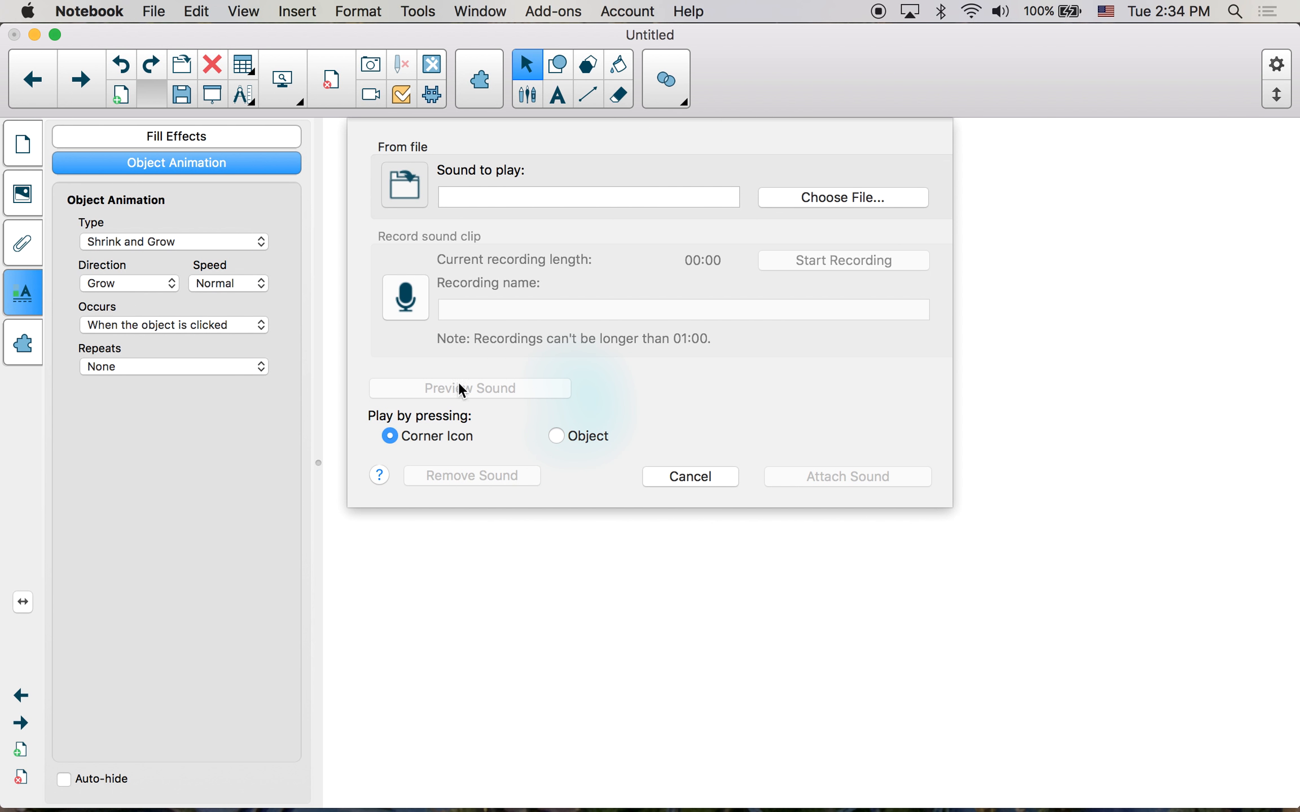
click(675, 484)
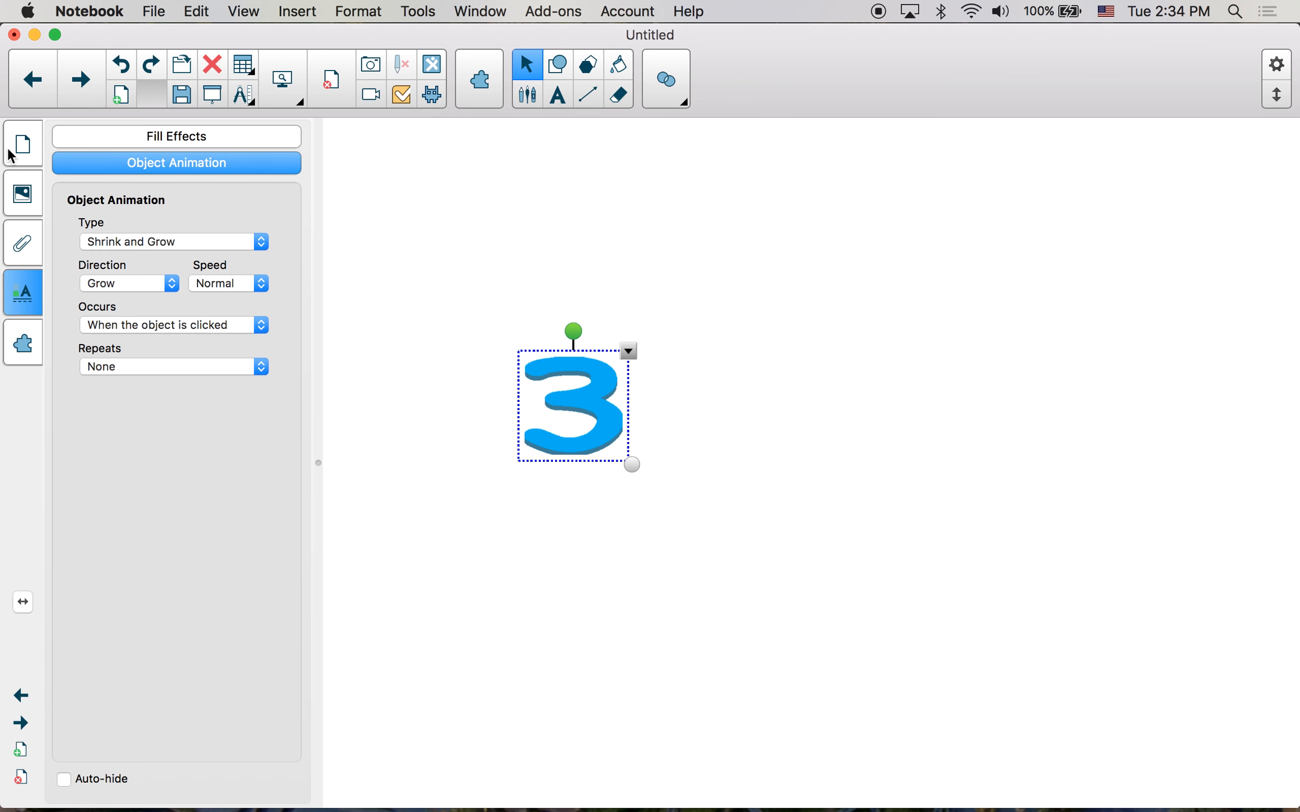
- Reopen the Gallery and collapse the Gallery Essentials folder to show the other top-level collections
click(31, 228)
click(28, 210)
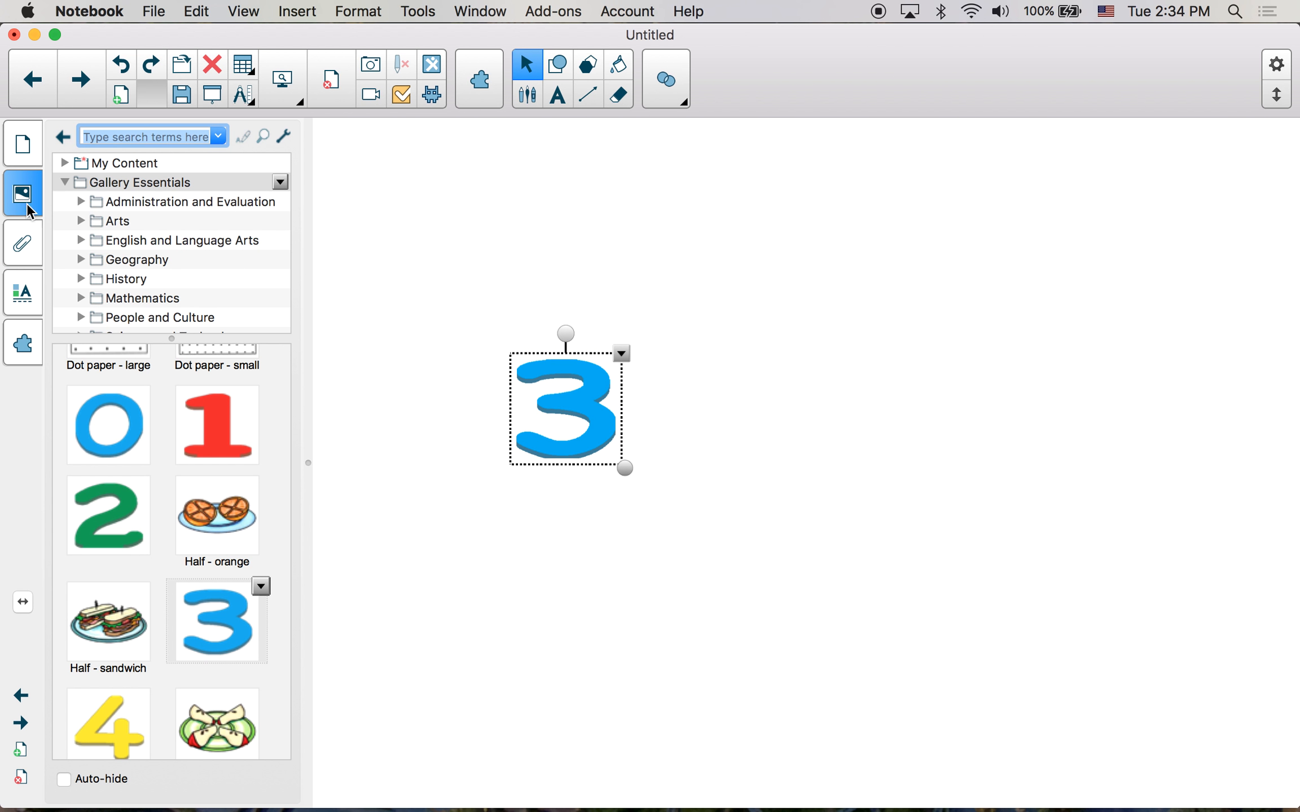
click(64, 182)
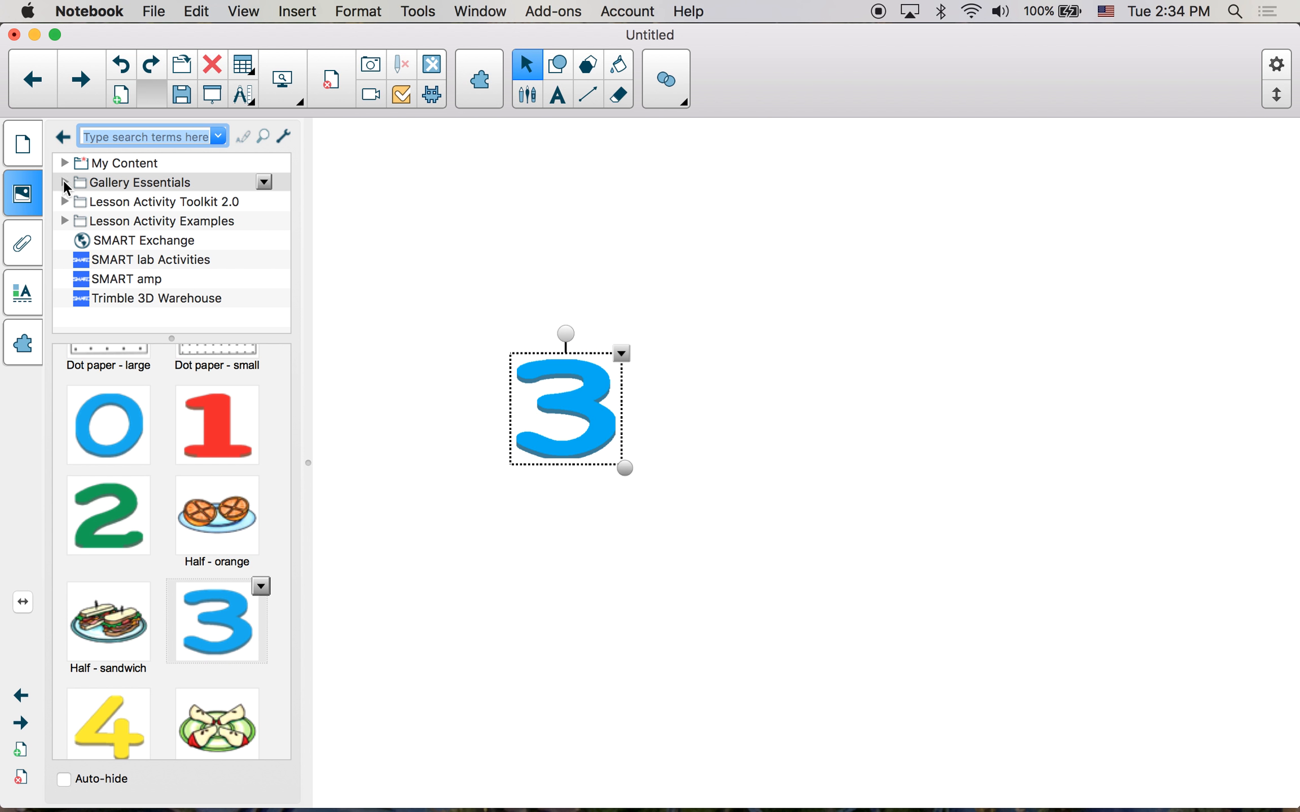
- Switch to the Google Slides deck, open slide 13 "Hiding Answers Off Page", and return to SMART Notebook
mouse_move(739, 811)
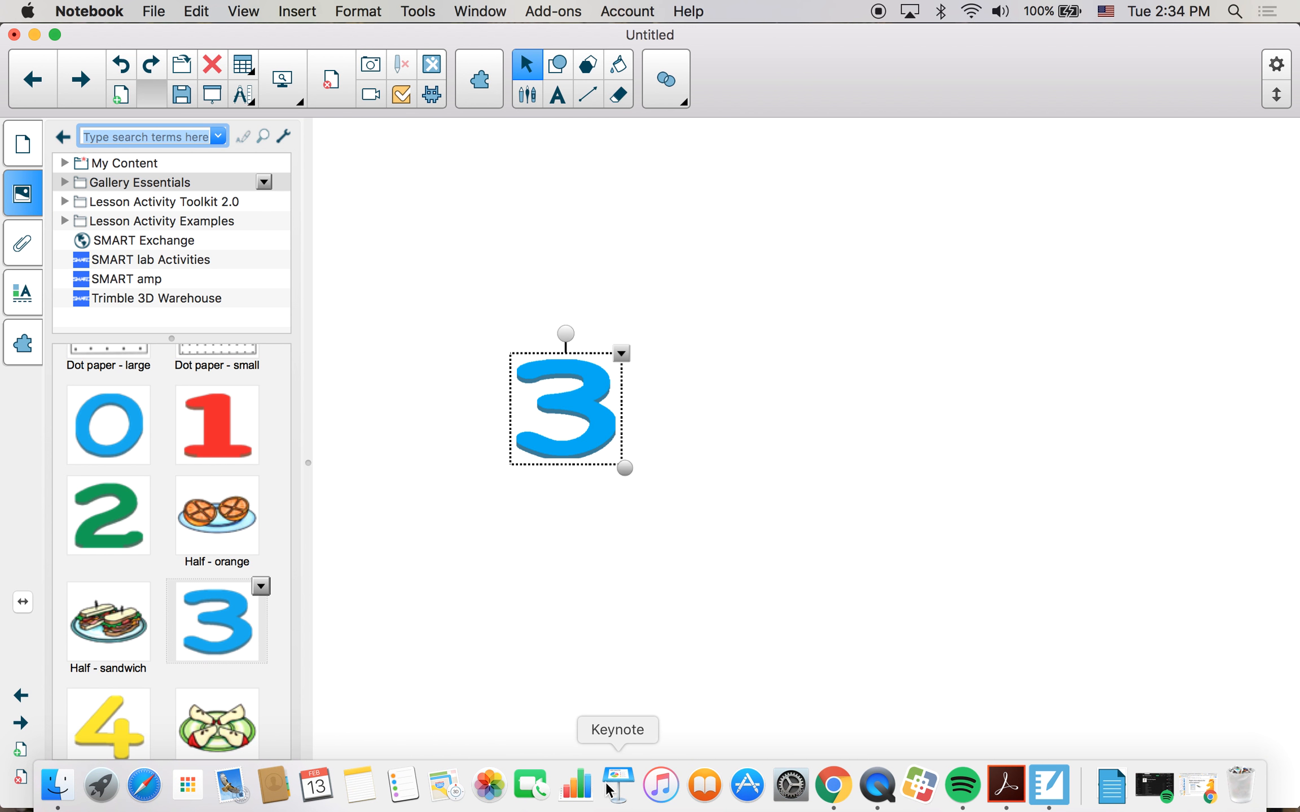
click(834, 785)
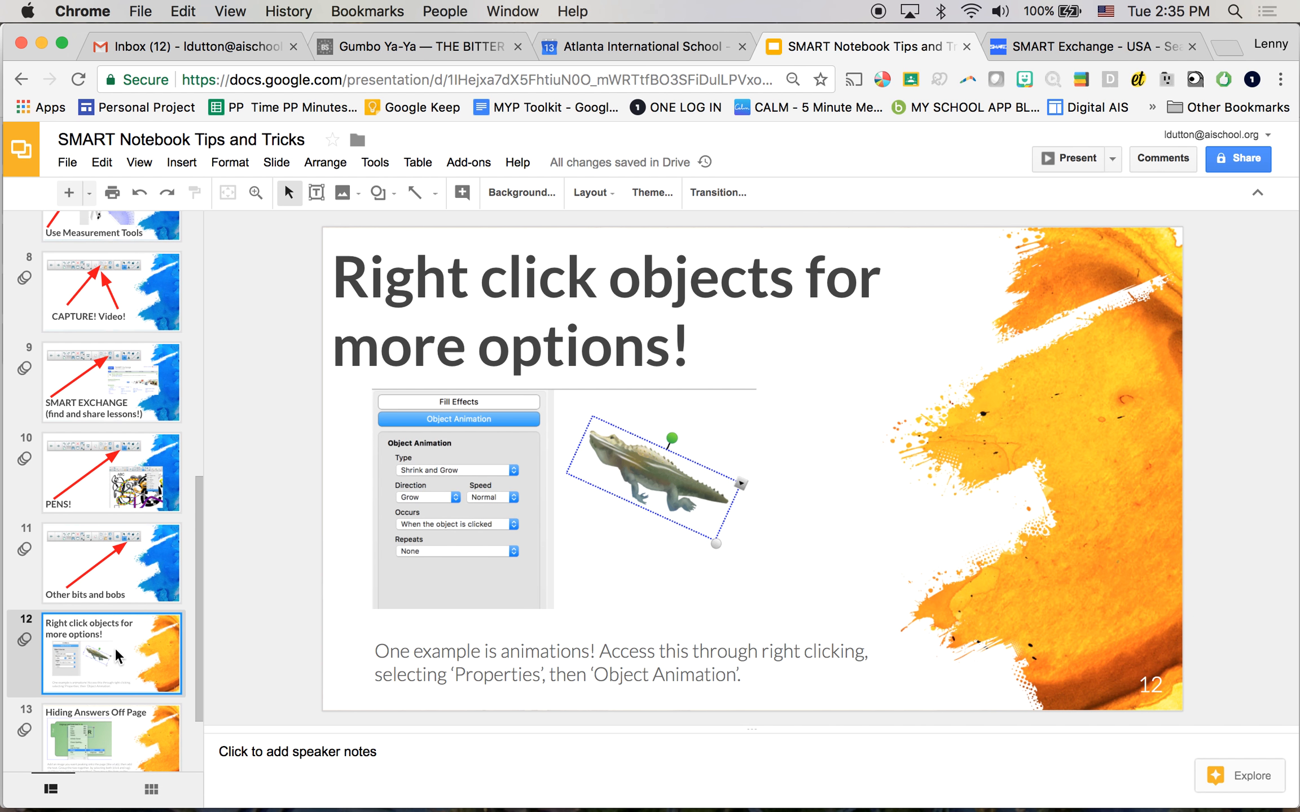
scroll(119, 657, down, 3)
click(114, 658)
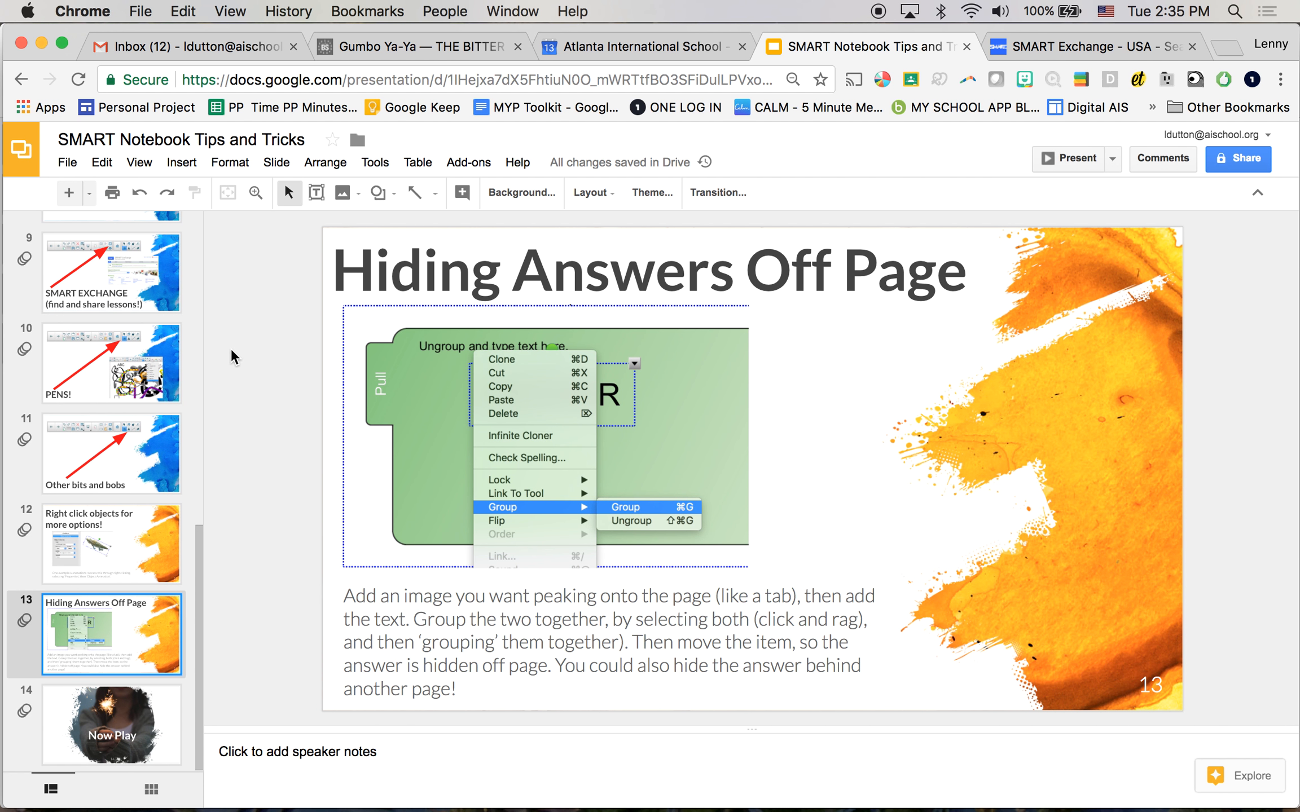
key(super+Tab)
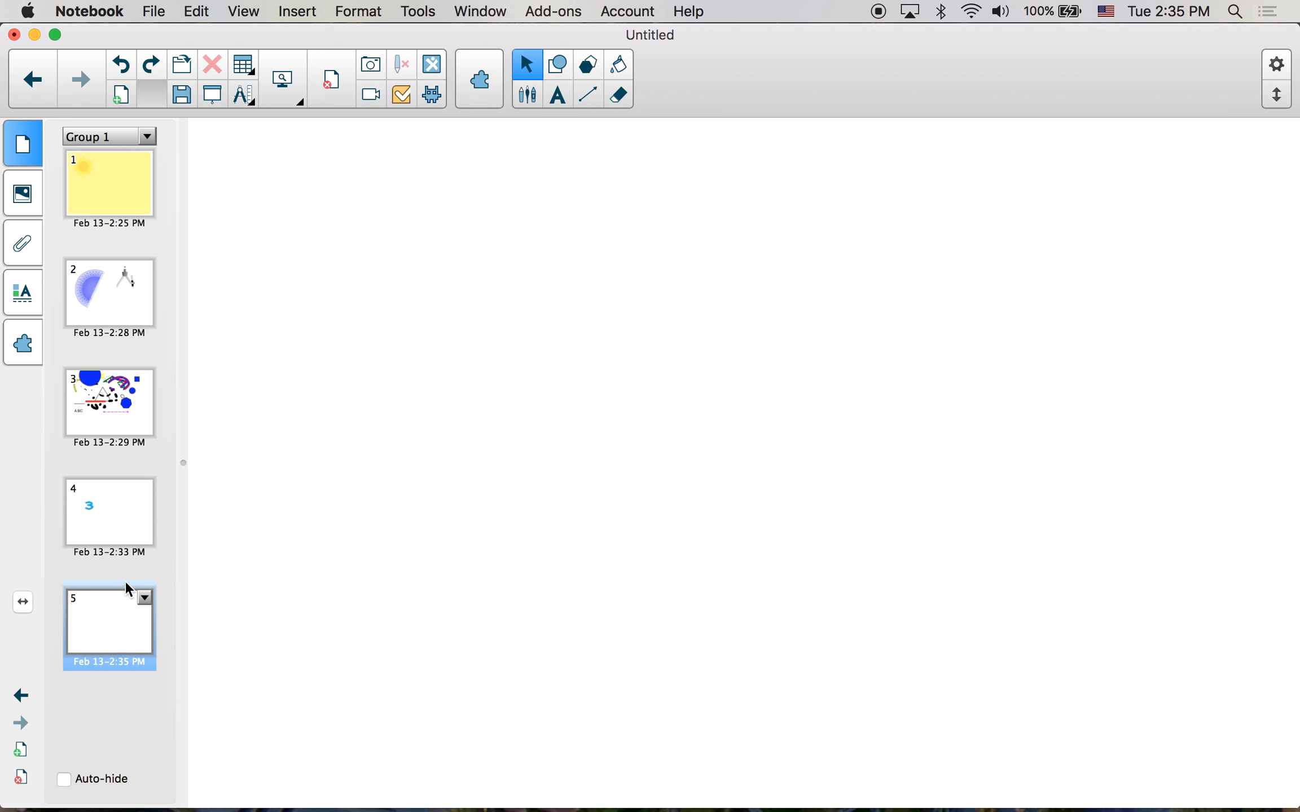
- Reopen the Gallery and search it for "tab"
click(9, 172)
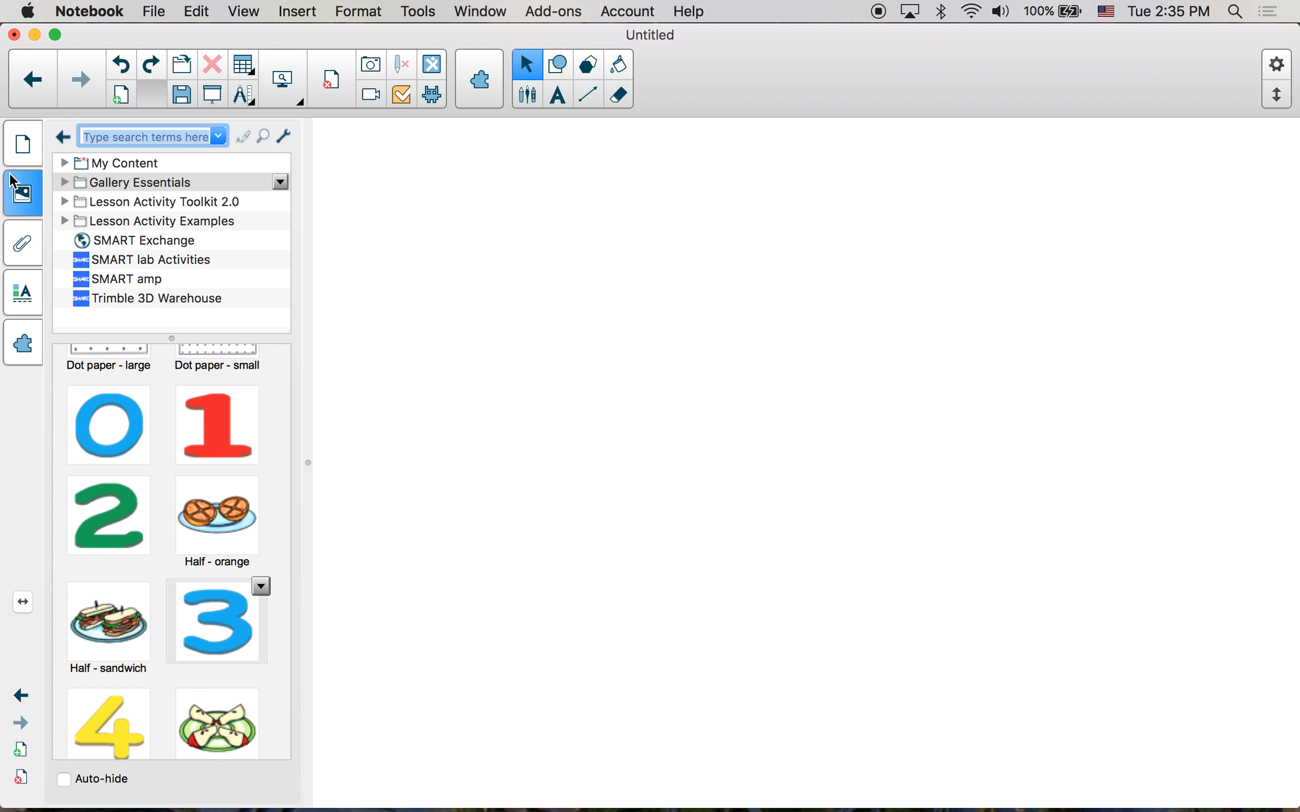
click(164, 138)
text(tab)
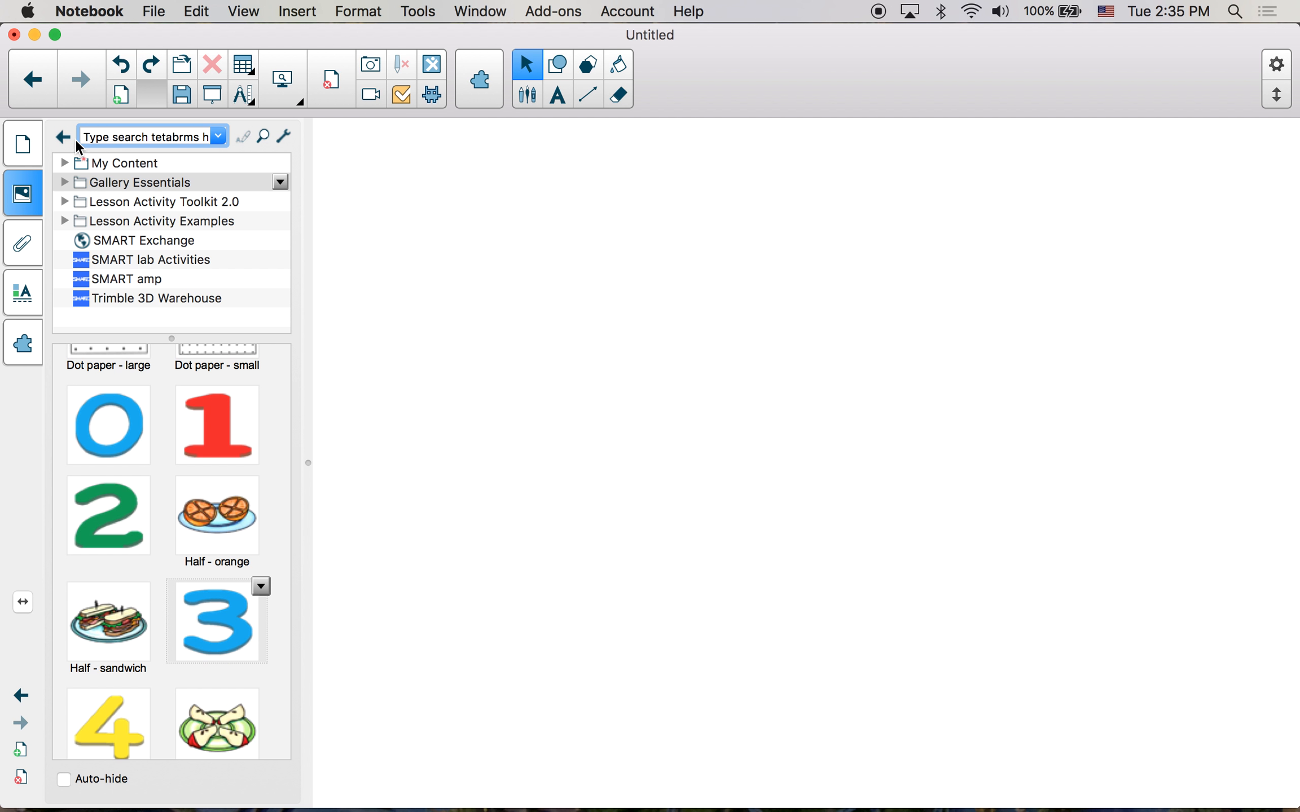
triple_click(84, 137)
text(tab)
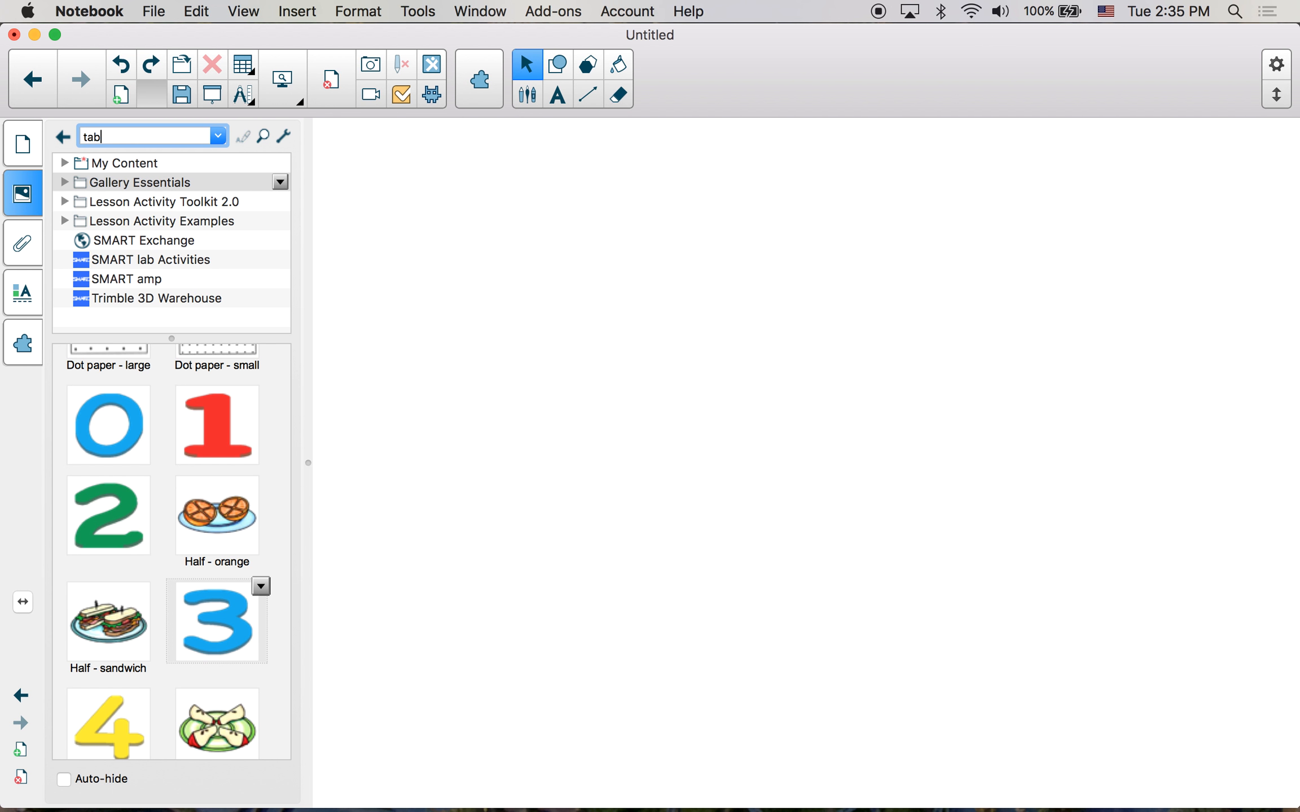
key(Return)
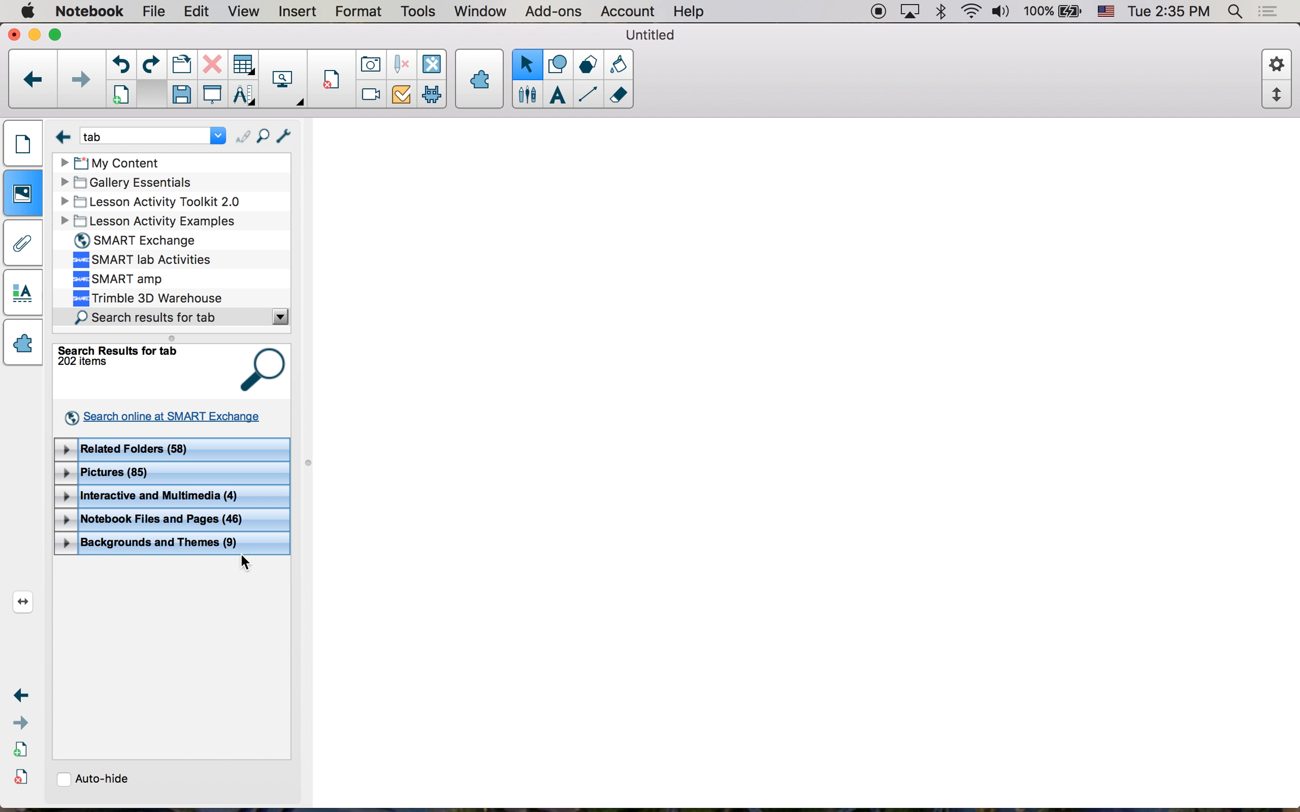
- From the picture results, add "Blue - Pull tab (down)" to page 5 and move it clear of the page's upper-left corner
click(64, 471)
scroll(160, 587, down, 5)
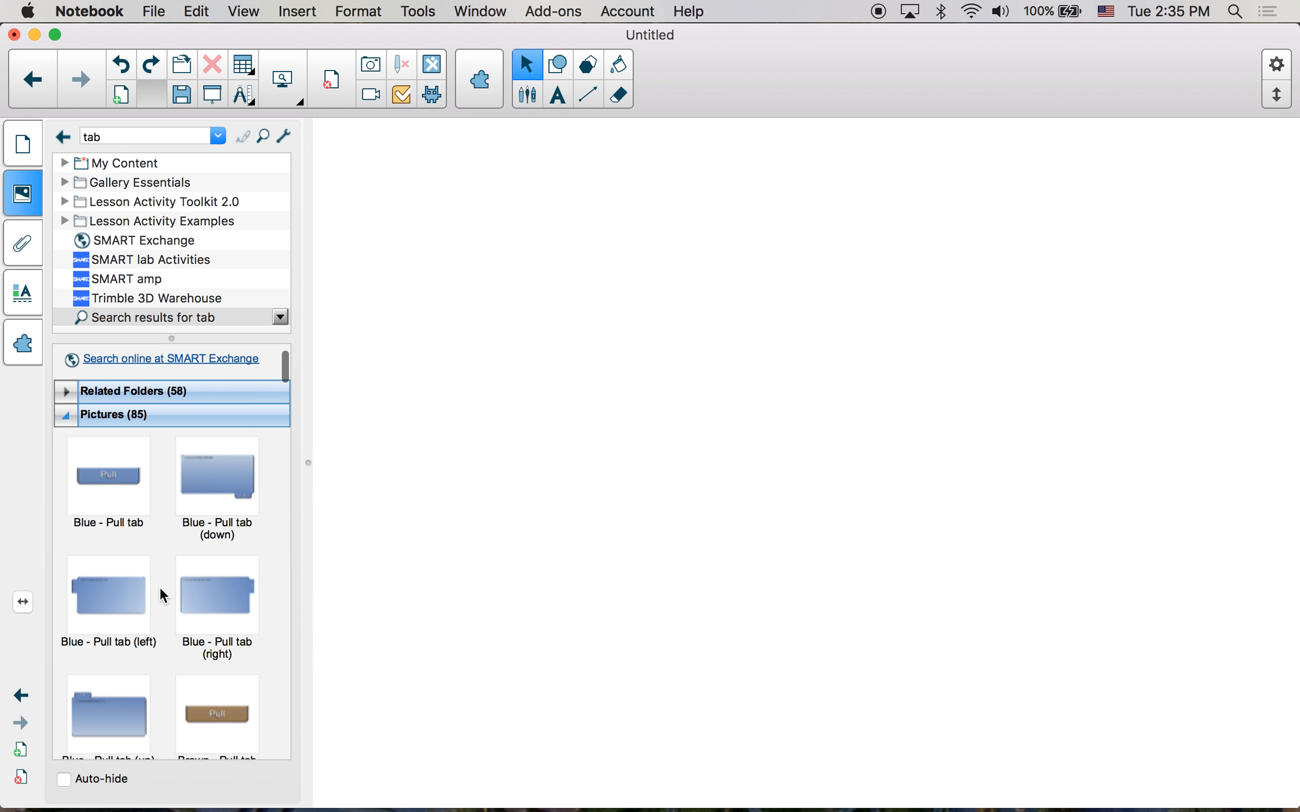
scroll(159, 587, up, 2)
click(236, 400)
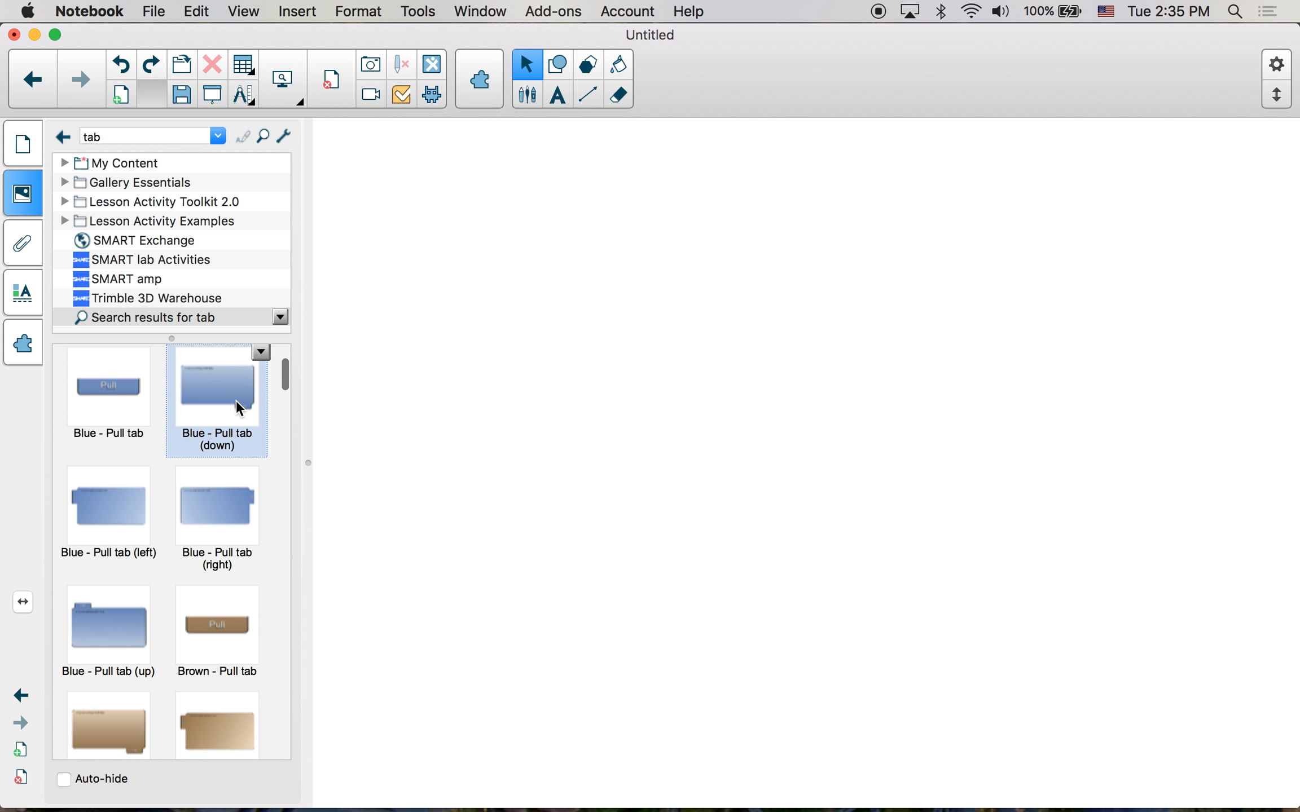
drag(237, 389, 766, 464)
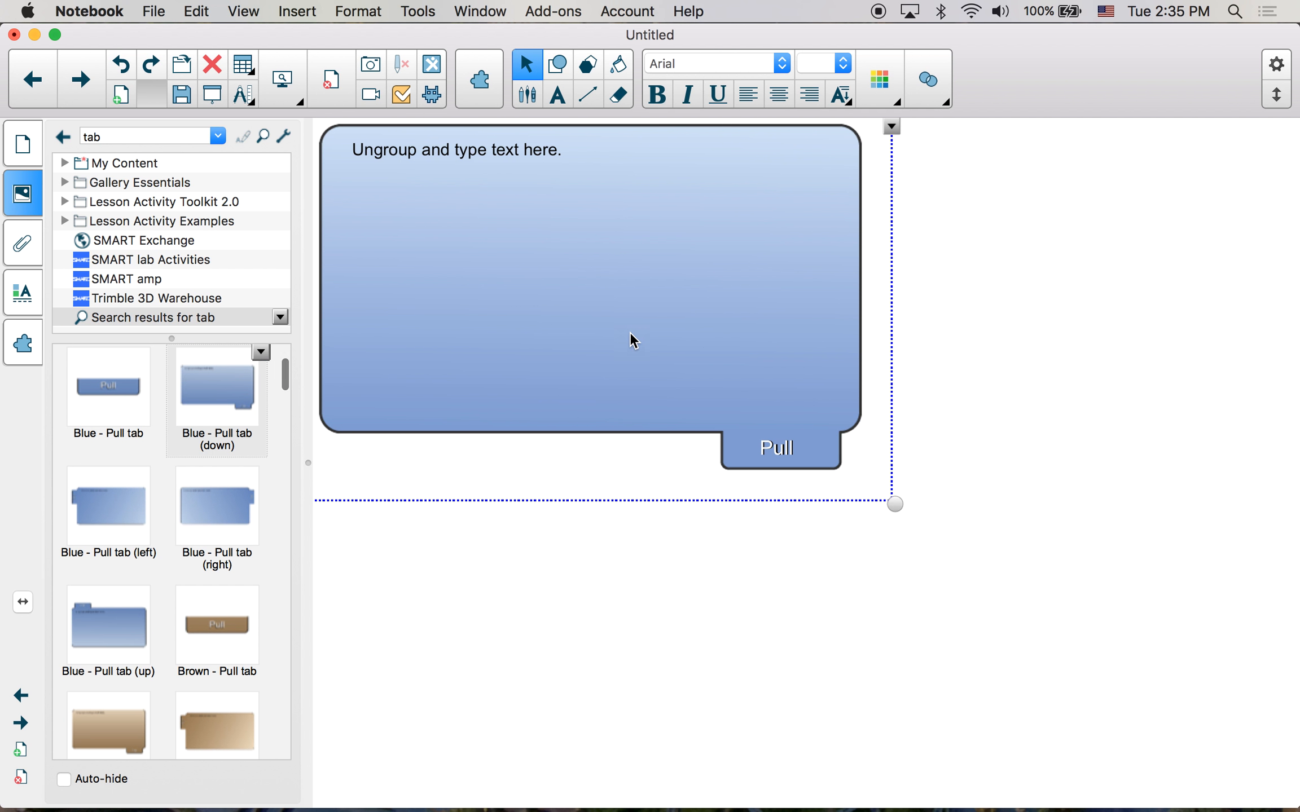
drag(630, 339, 676, 357)
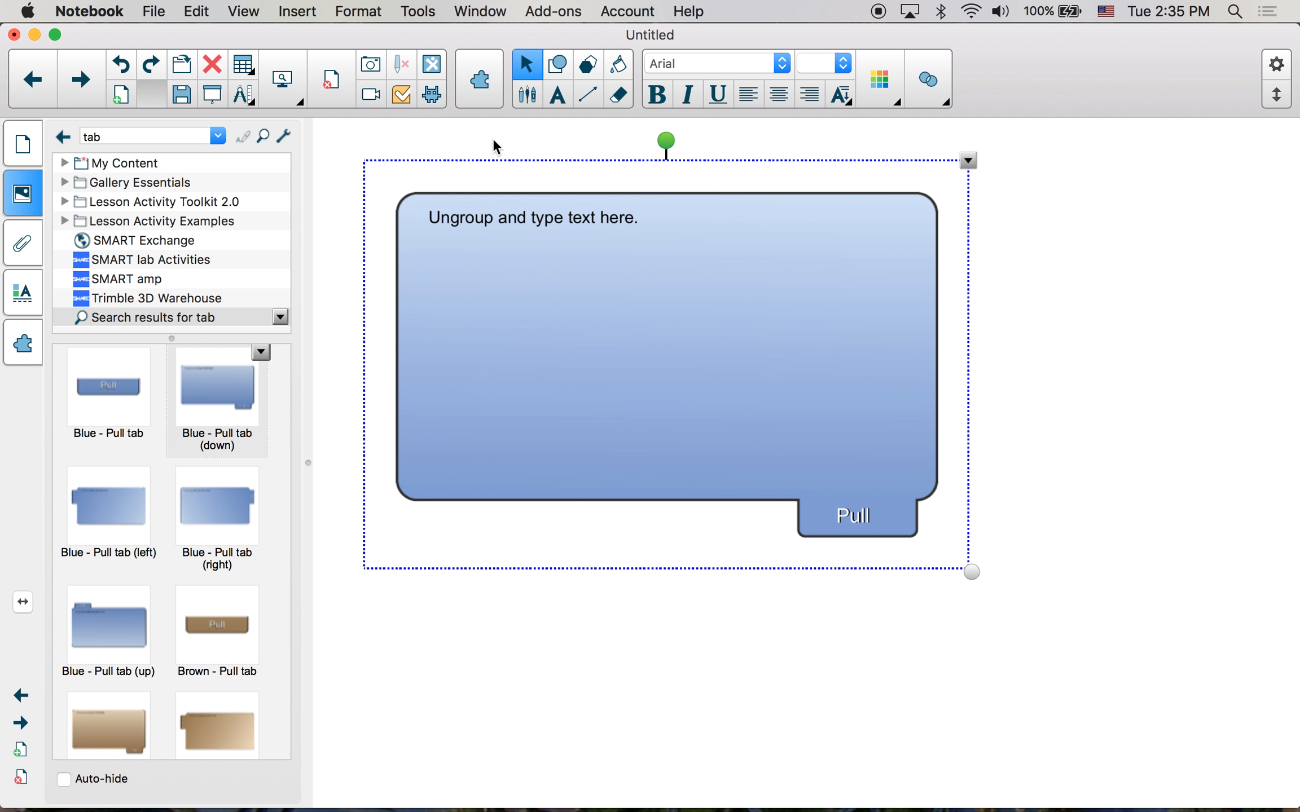
- Toggle bold formatting on the pull tab's text and leave it bold
click(656, 95)
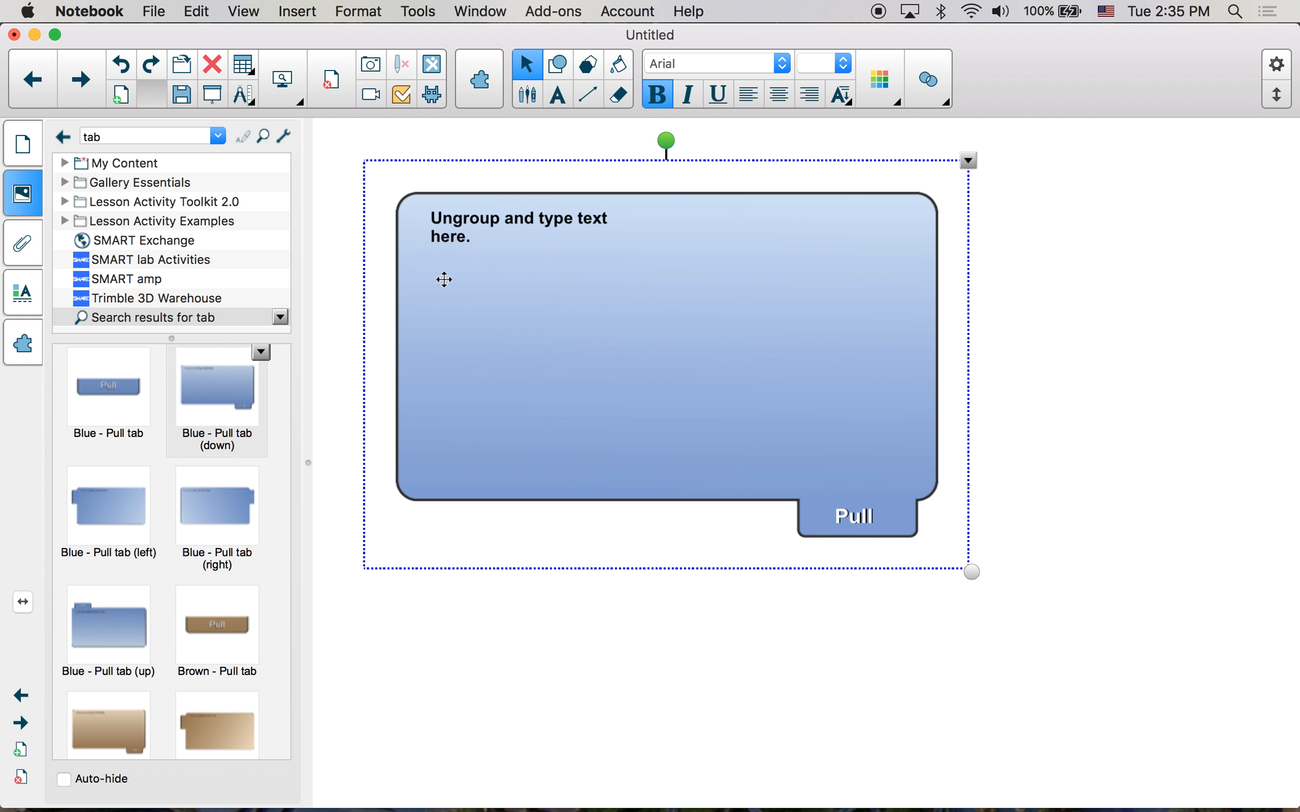
click(656, 95)
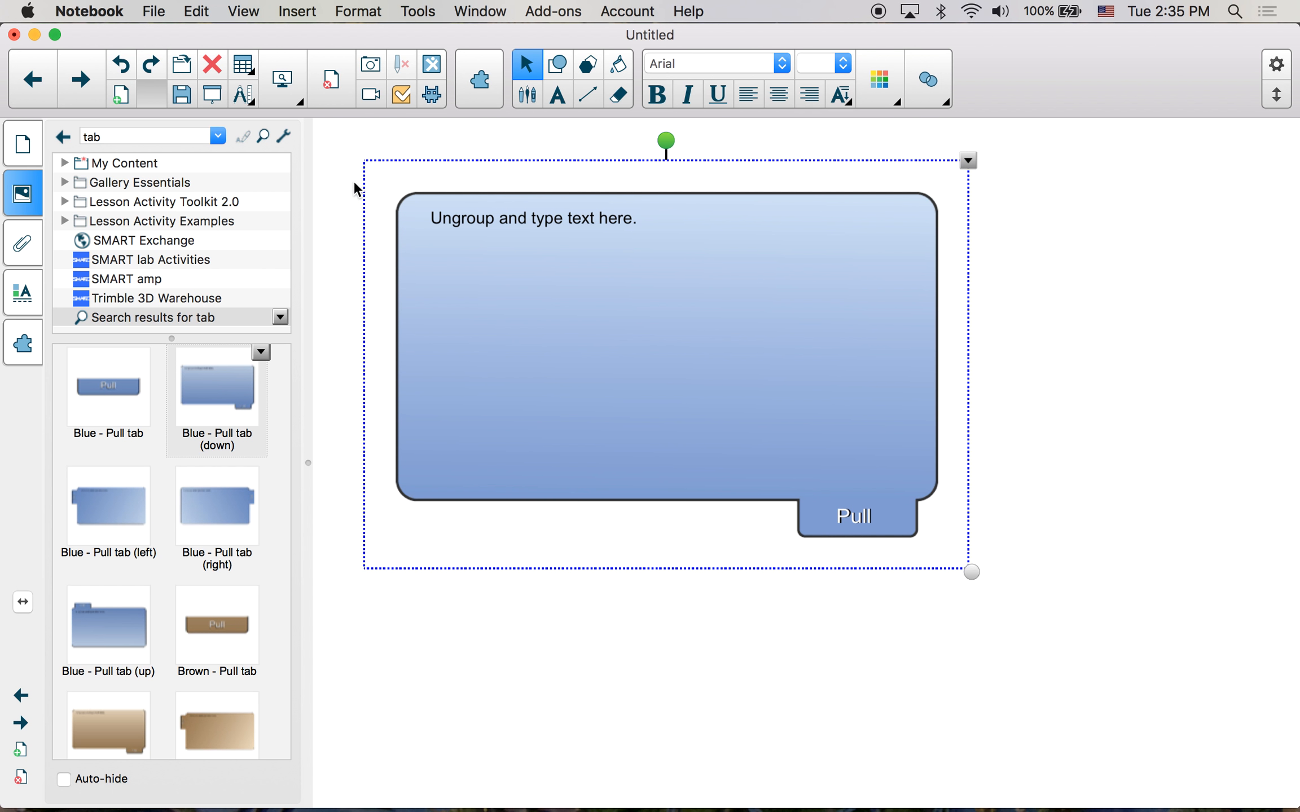
click(507, 231)
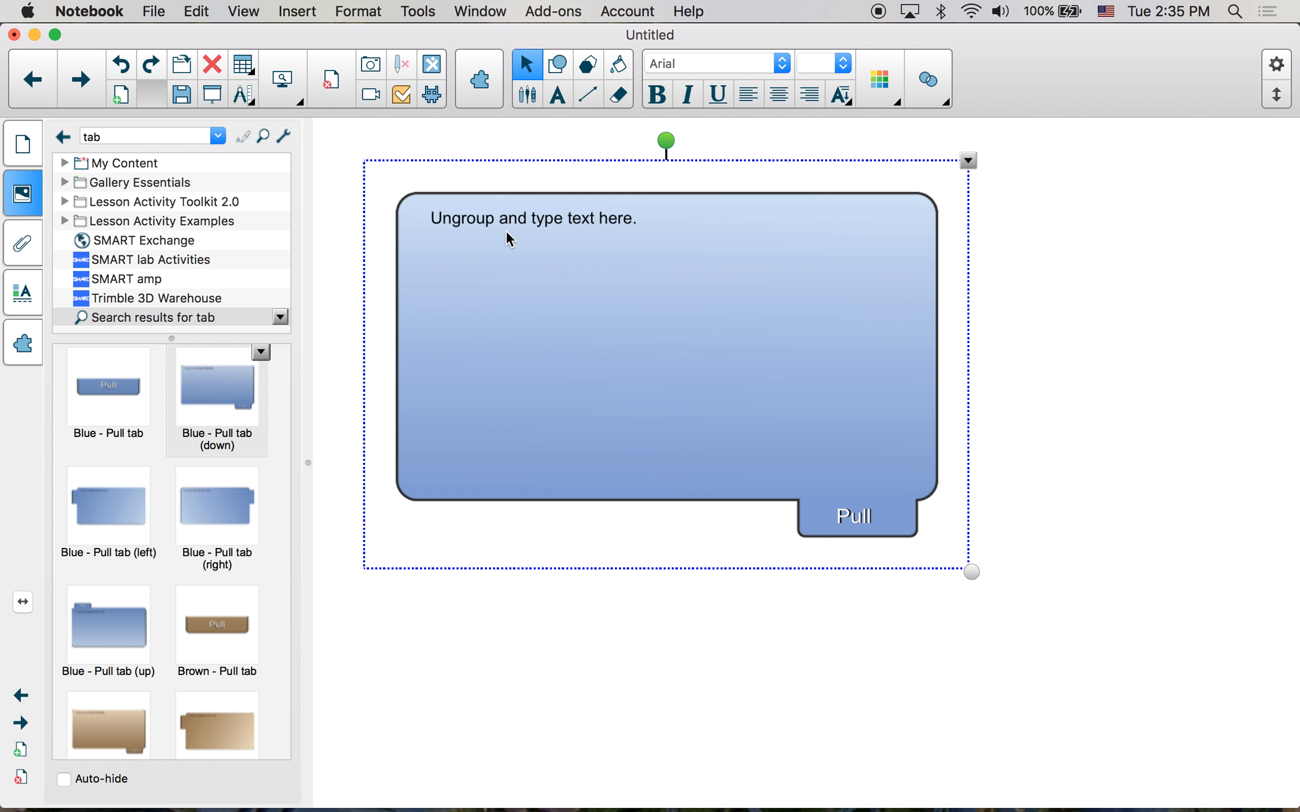
click(656, 94)
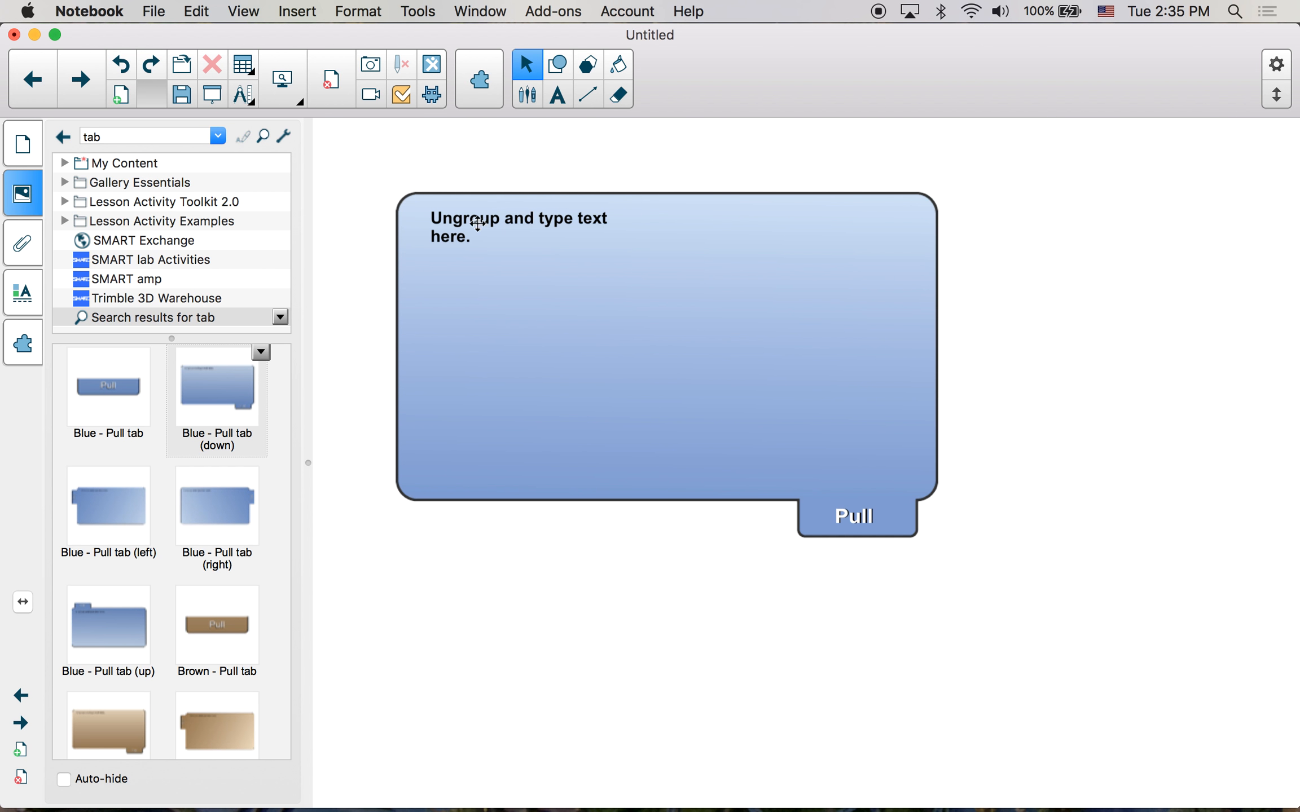
- Deselect the pull tab and activate the Text tool for its "Ungroup and type text here." placeholder
click(429, 236)
click(557, 95)
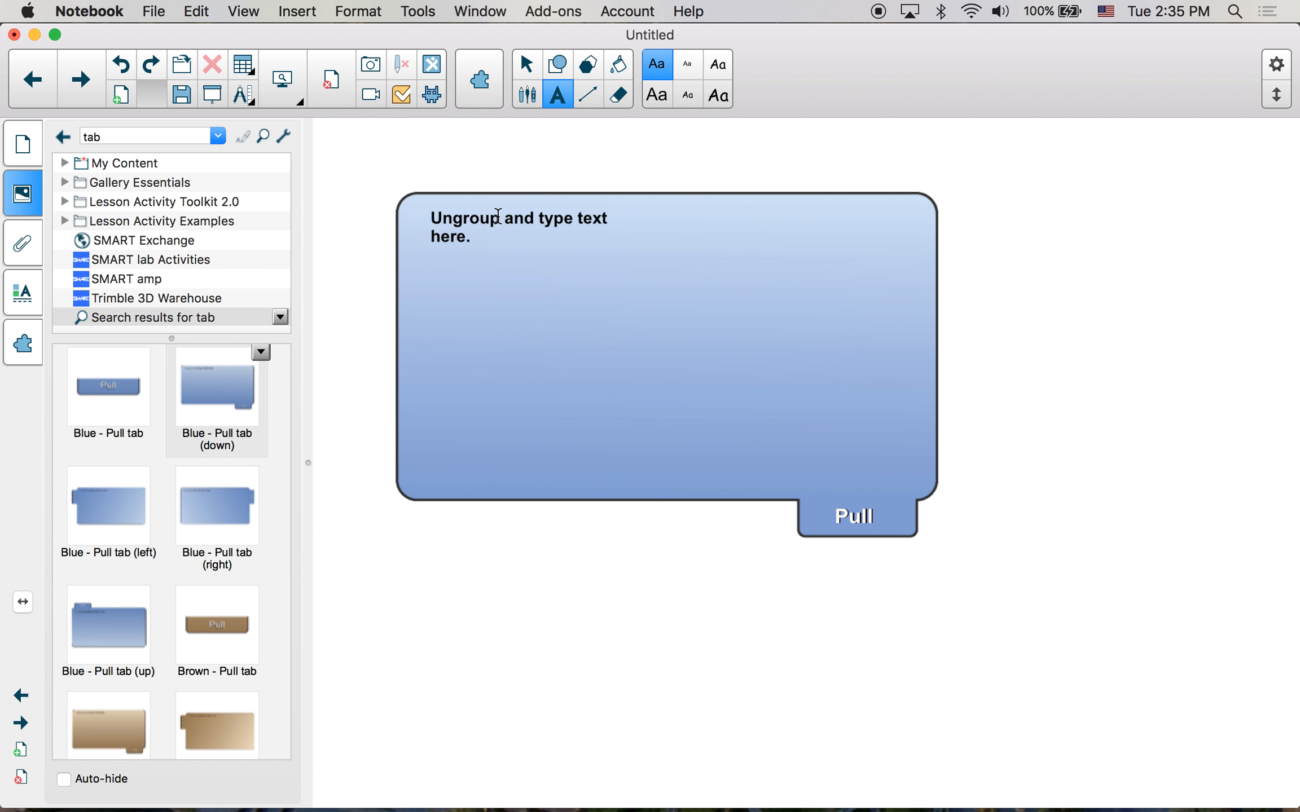